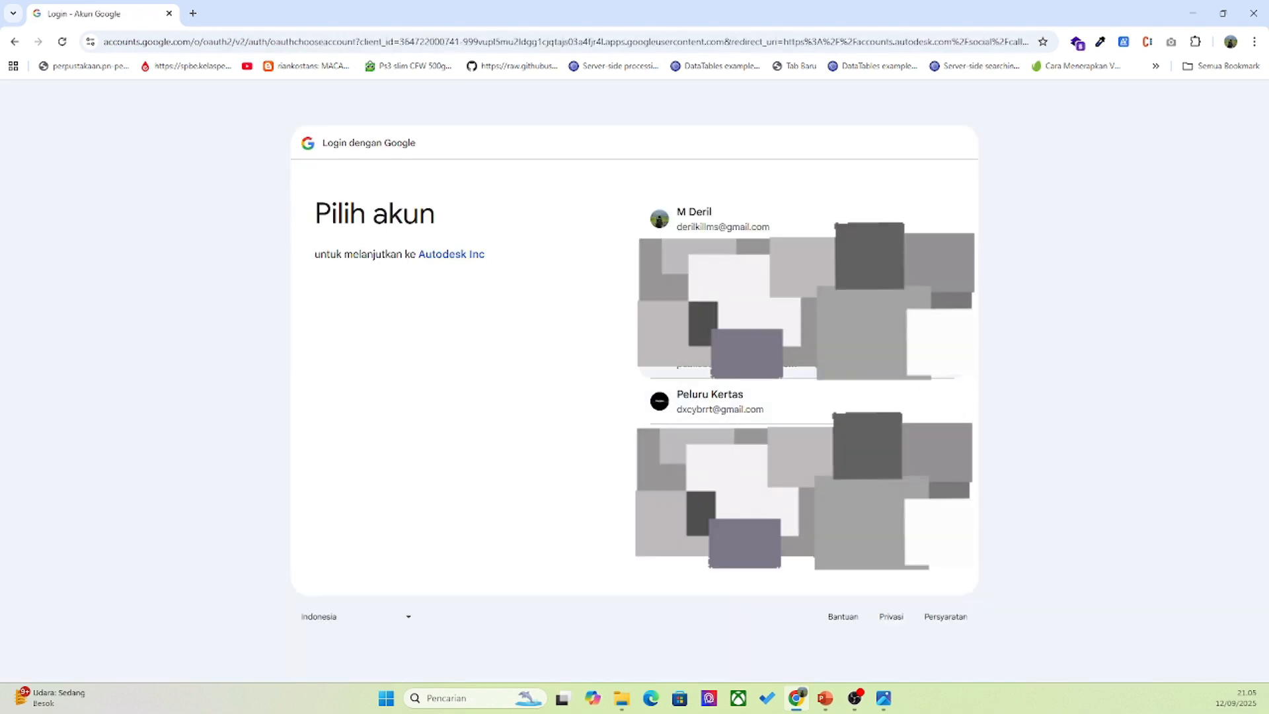
Choose the Google test account and authorise it for signing in to Autodesk
click(747, 356)
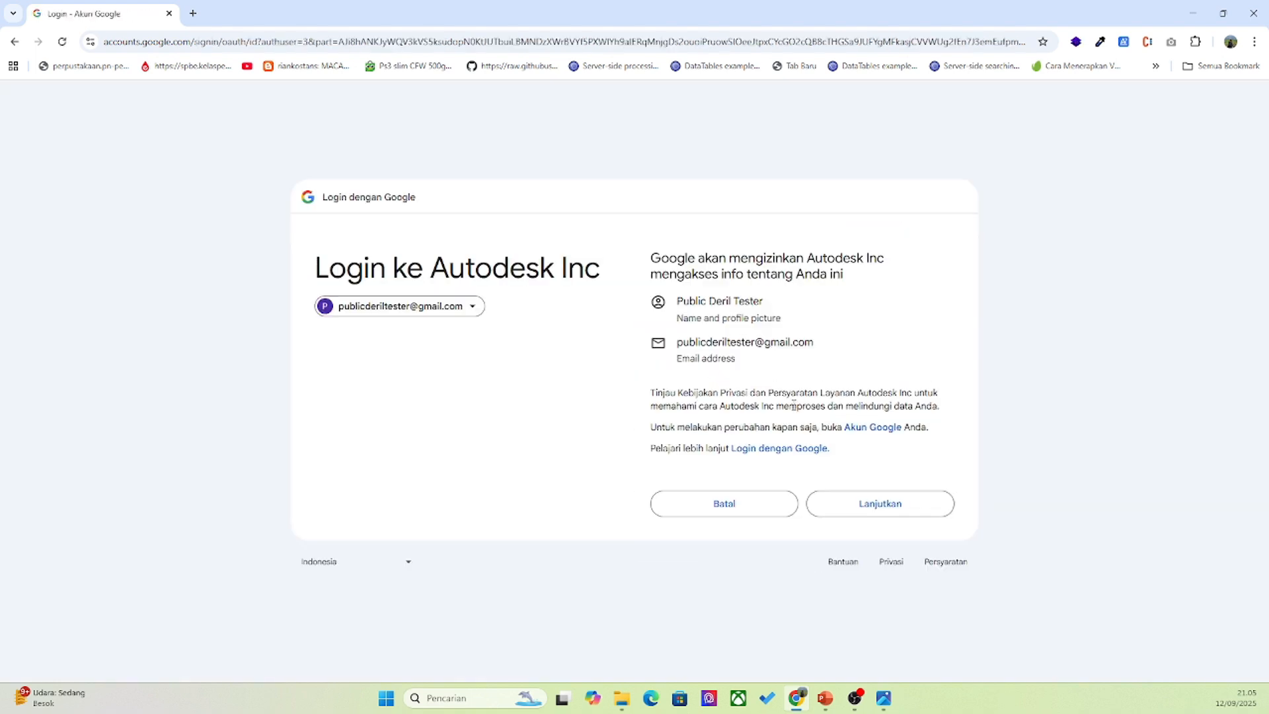
click(871, 513)
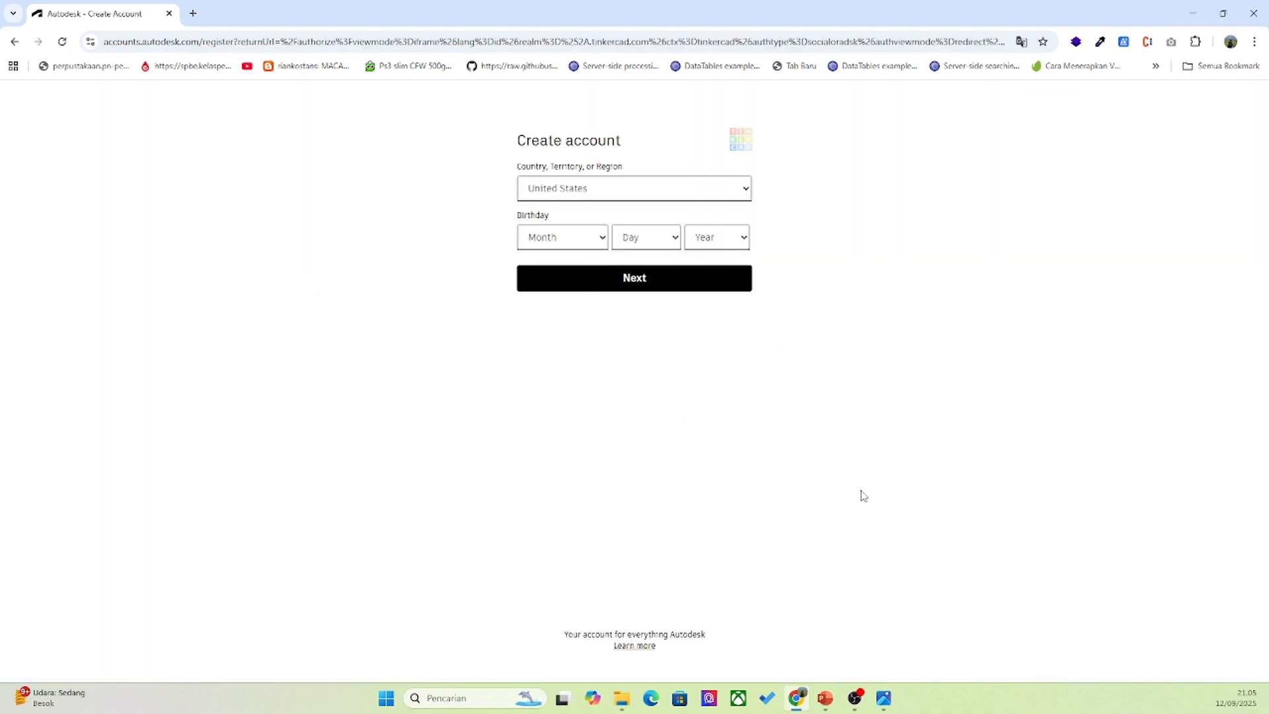
Set the new account's country to Indonesia
click(670, 189)
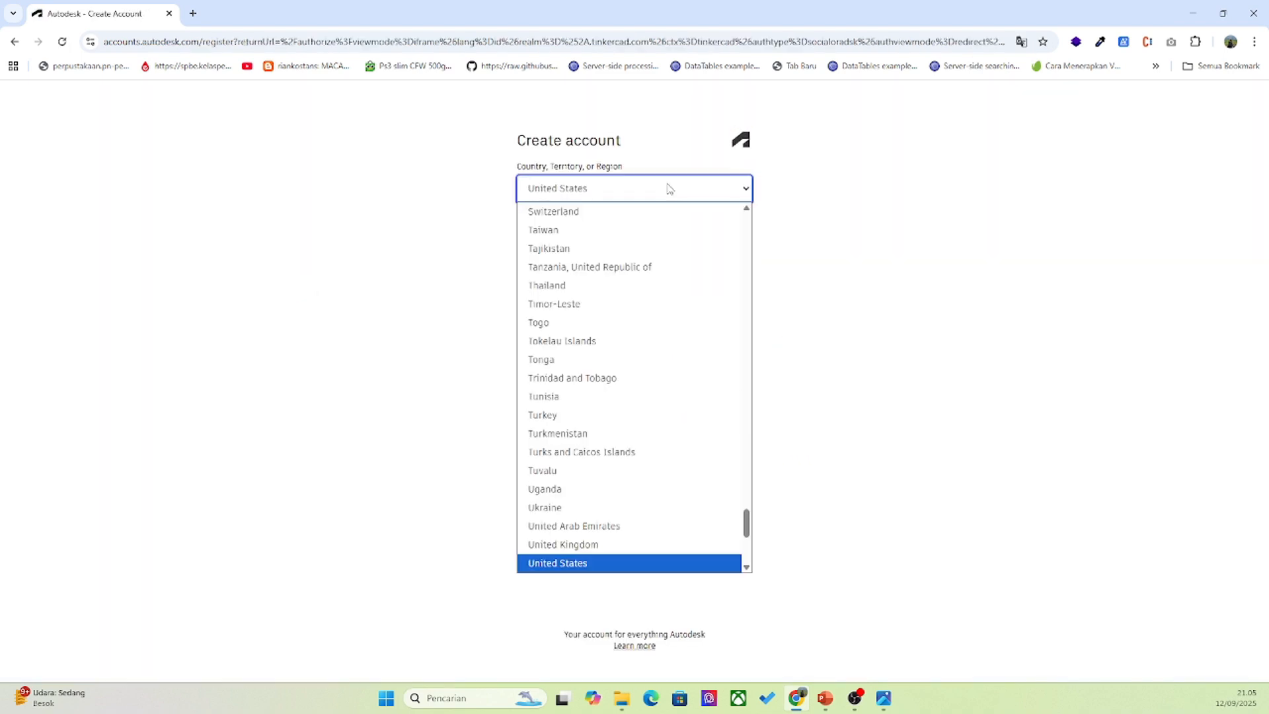
click(668, 191)
click(665, 194)
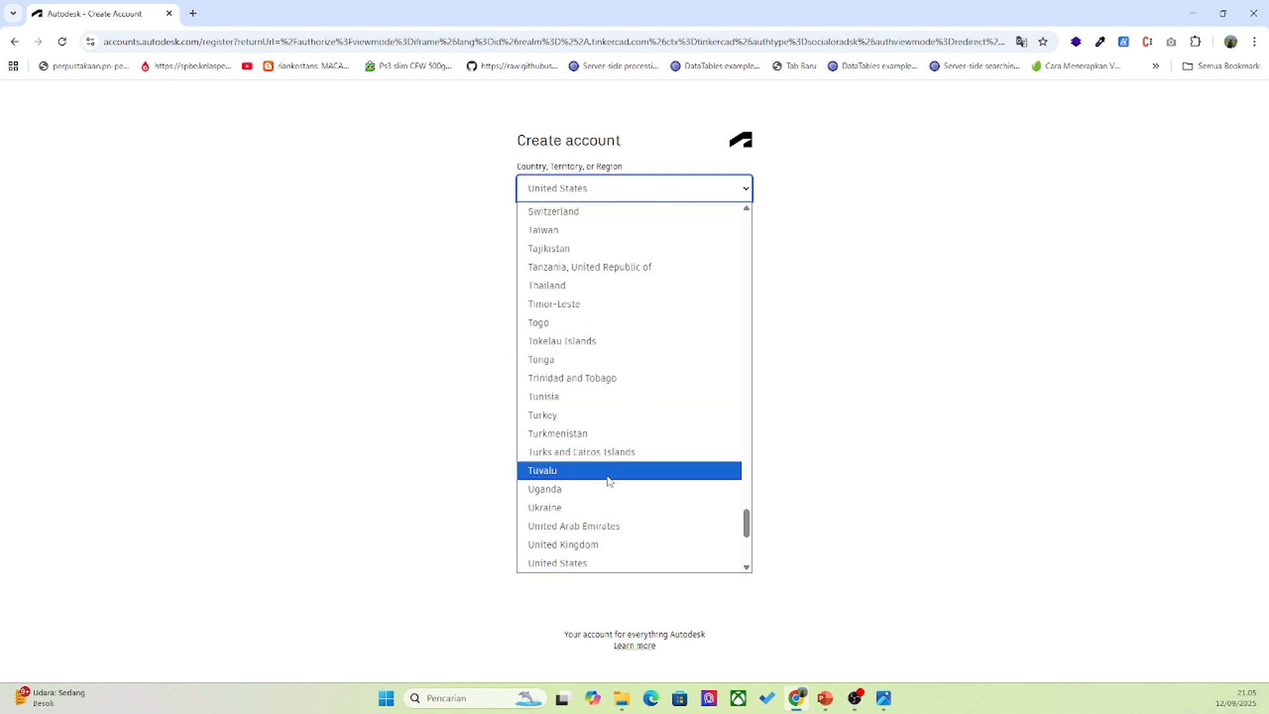
scroll(585, 380, down, 5)
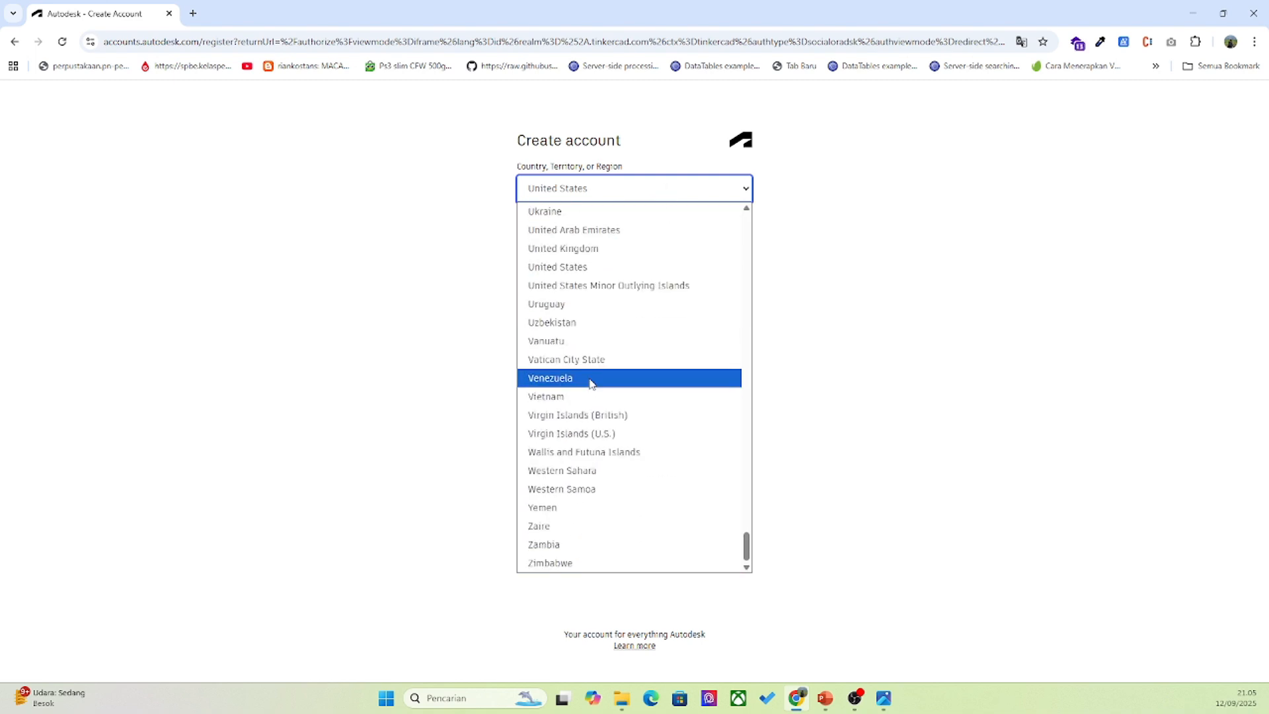
scroll(591, 382, up, 20)
scroll(585, 379, up, 18)
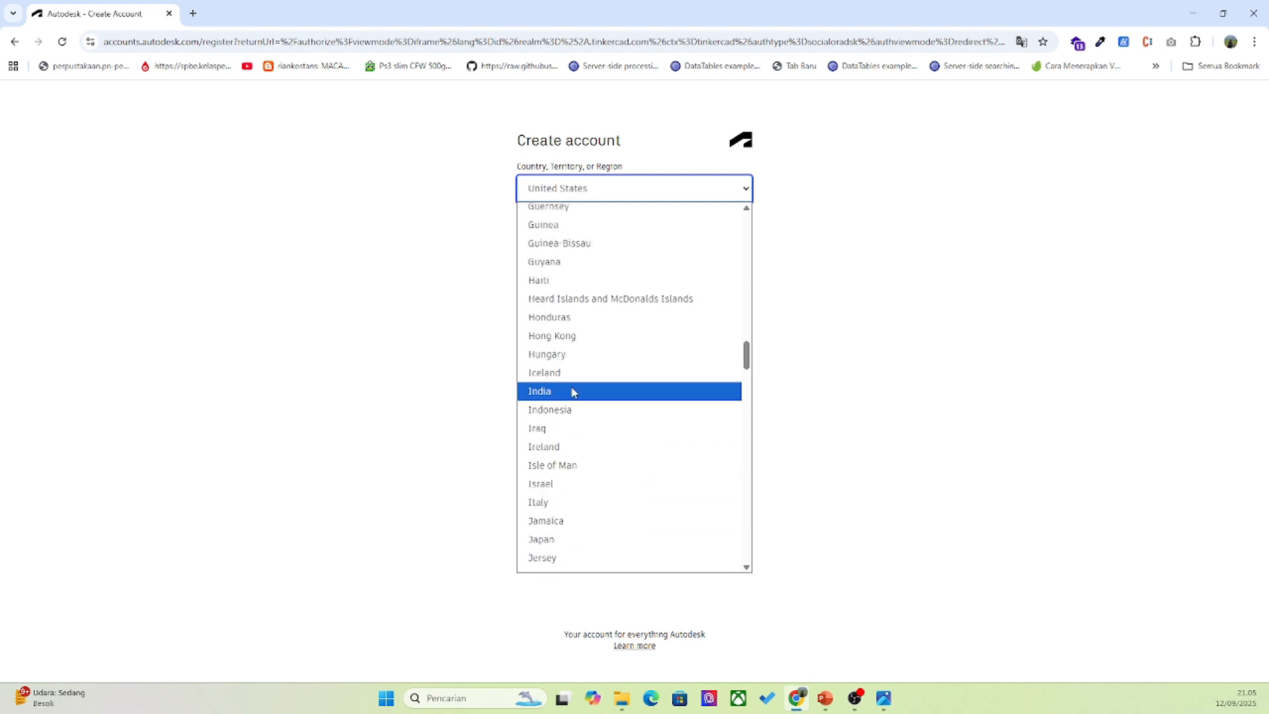
click(574, 408)
Fill in the birthday's month, day and year and submit the account creation form
click(587, 245)
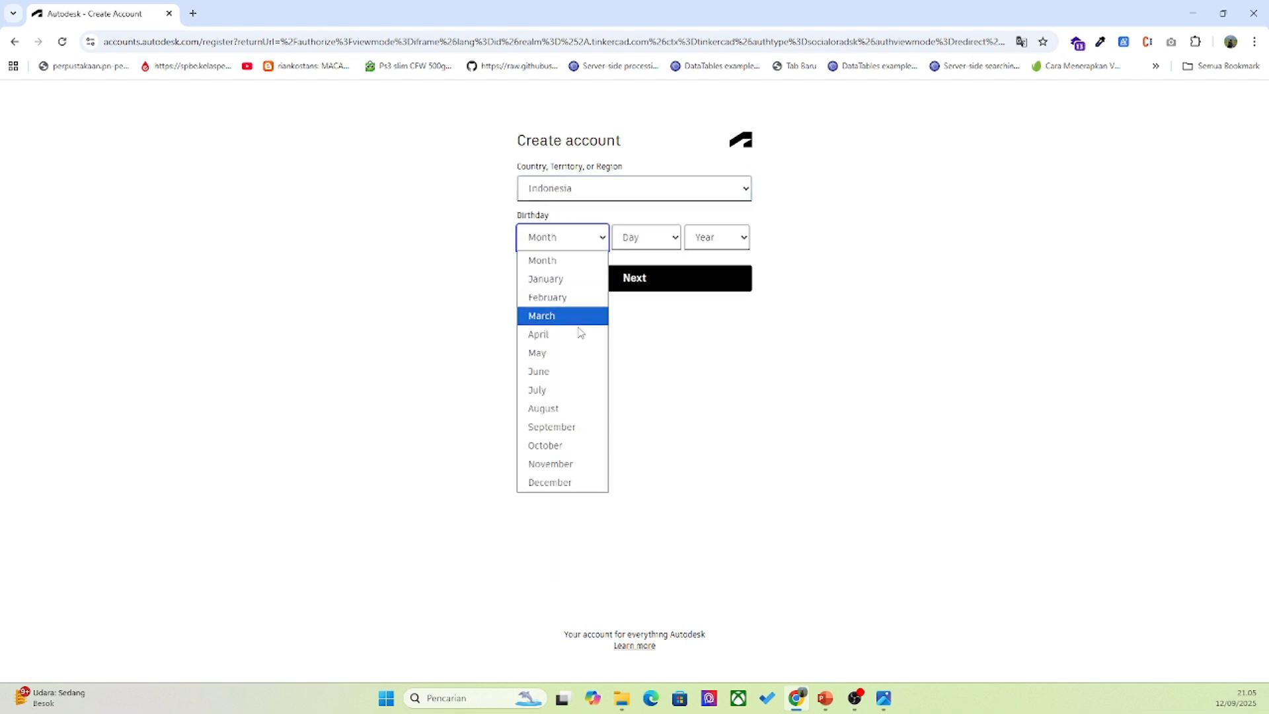
click(569, 463)
click(651, 241)
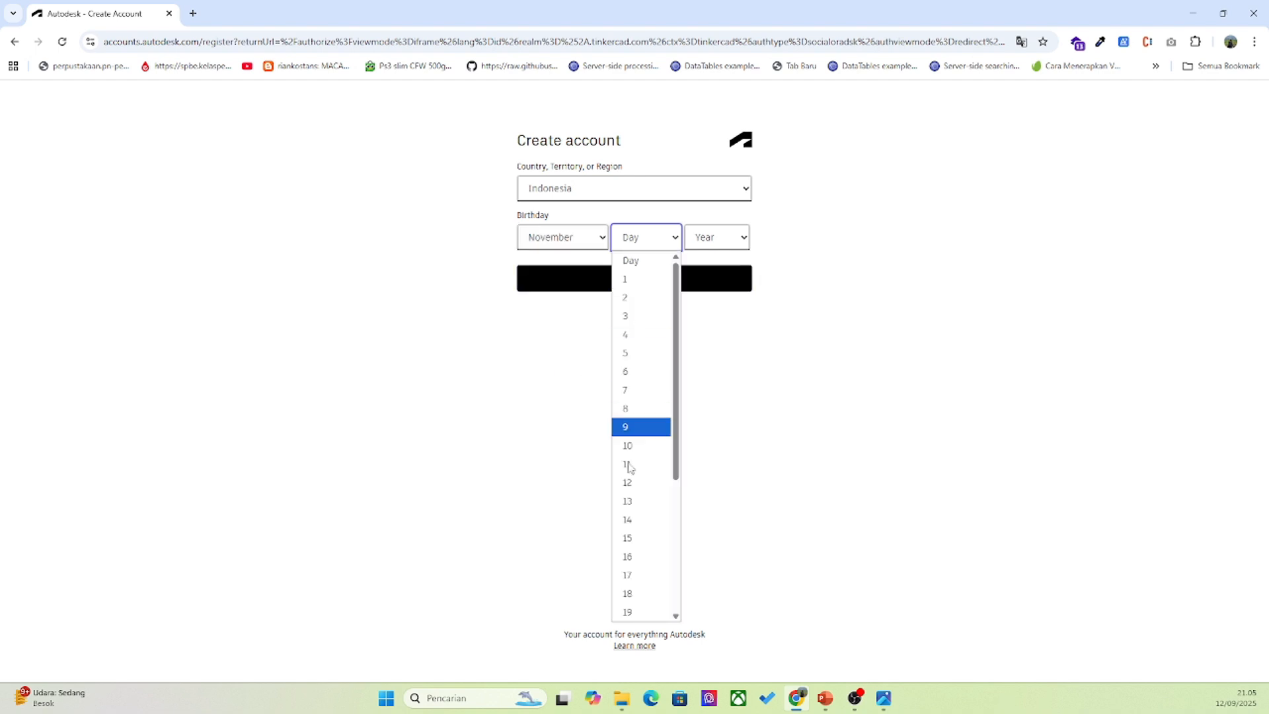
scroll(630, 476, down, 3)
click(633, 540)
click(729, 250)
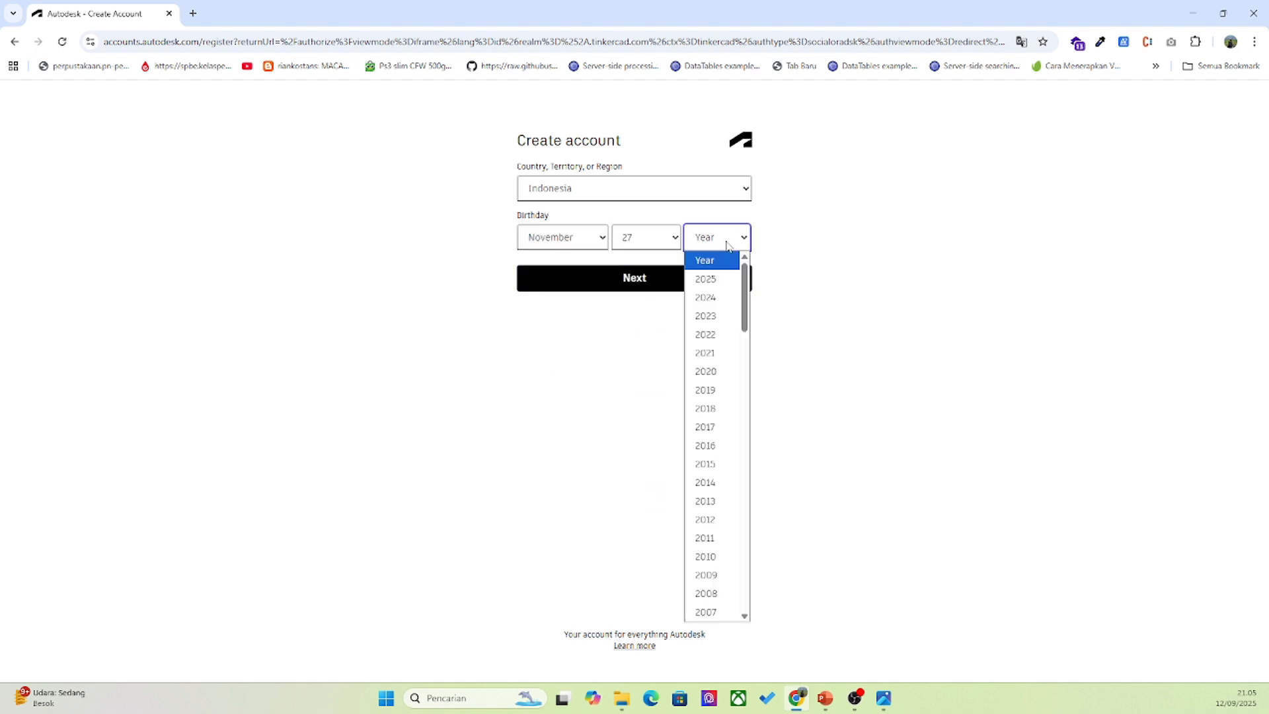
scroll(708, 426, down, 8)
scroll(708, 456, down, 1)
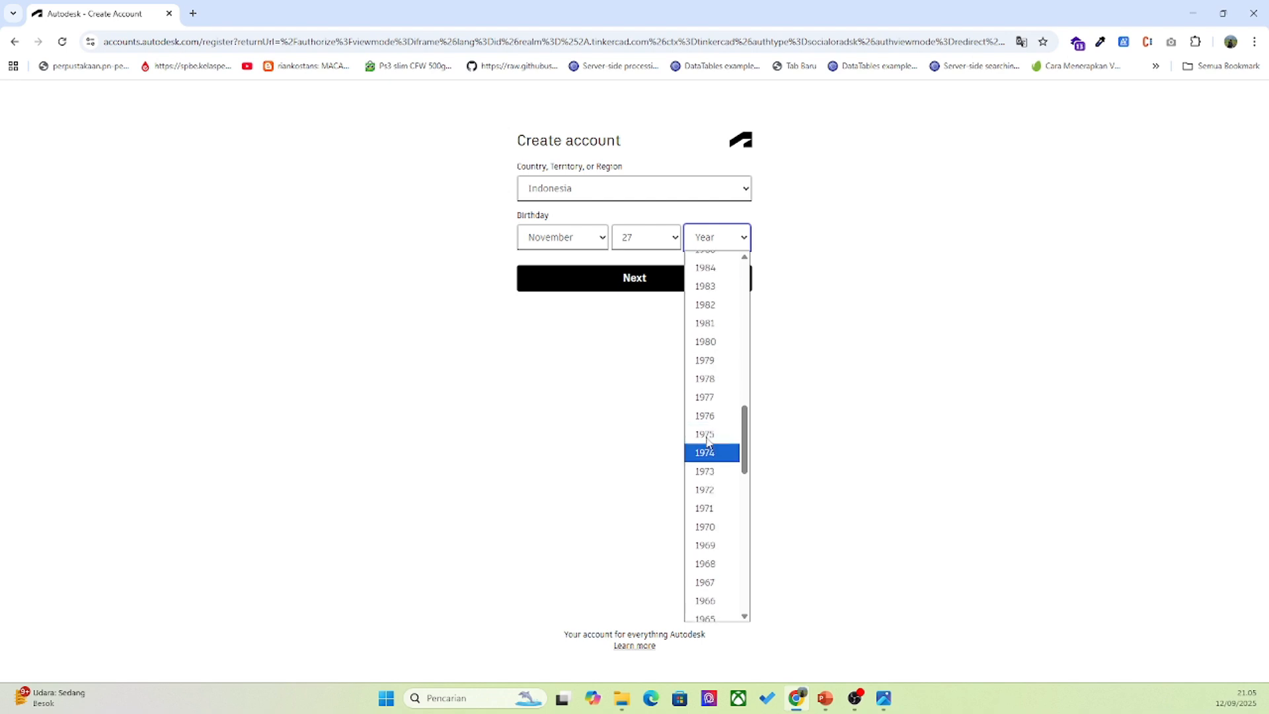
scroll(707, 449, up, 1)
click(705, 299)
click(671, 285)
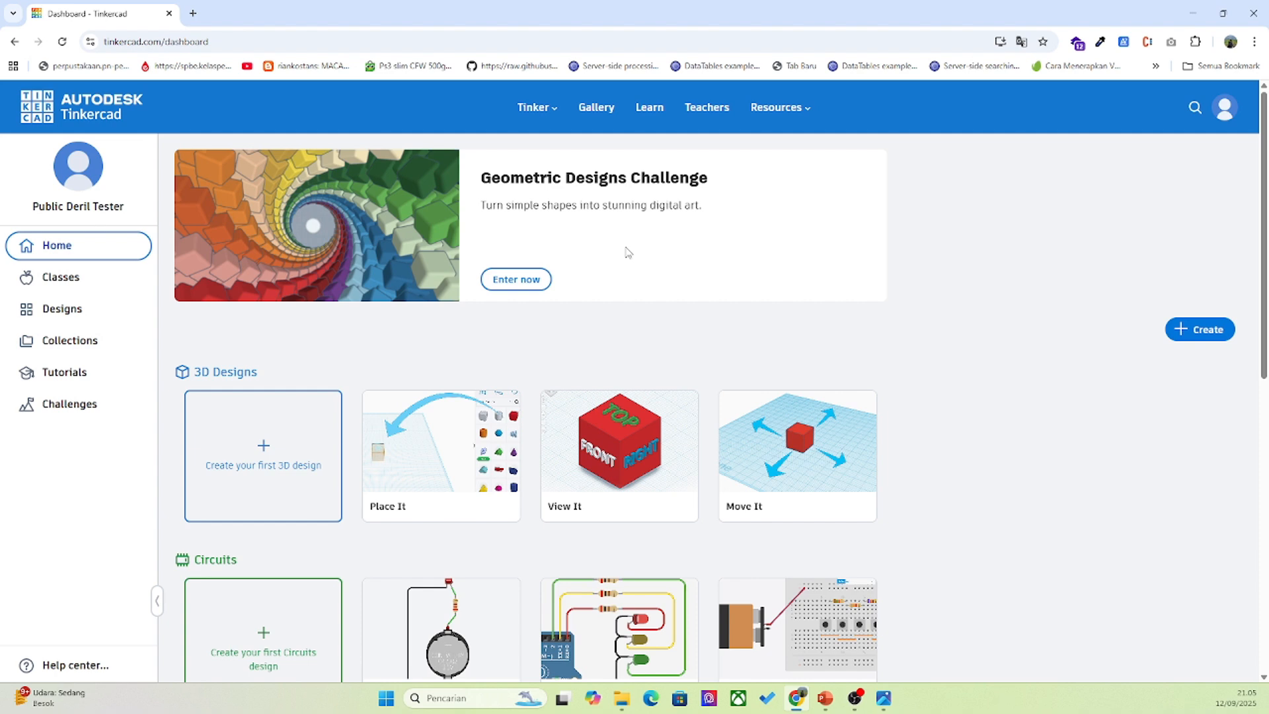
Create a first Circuits design from the dashboard
scroll(629, 251, down, 2)
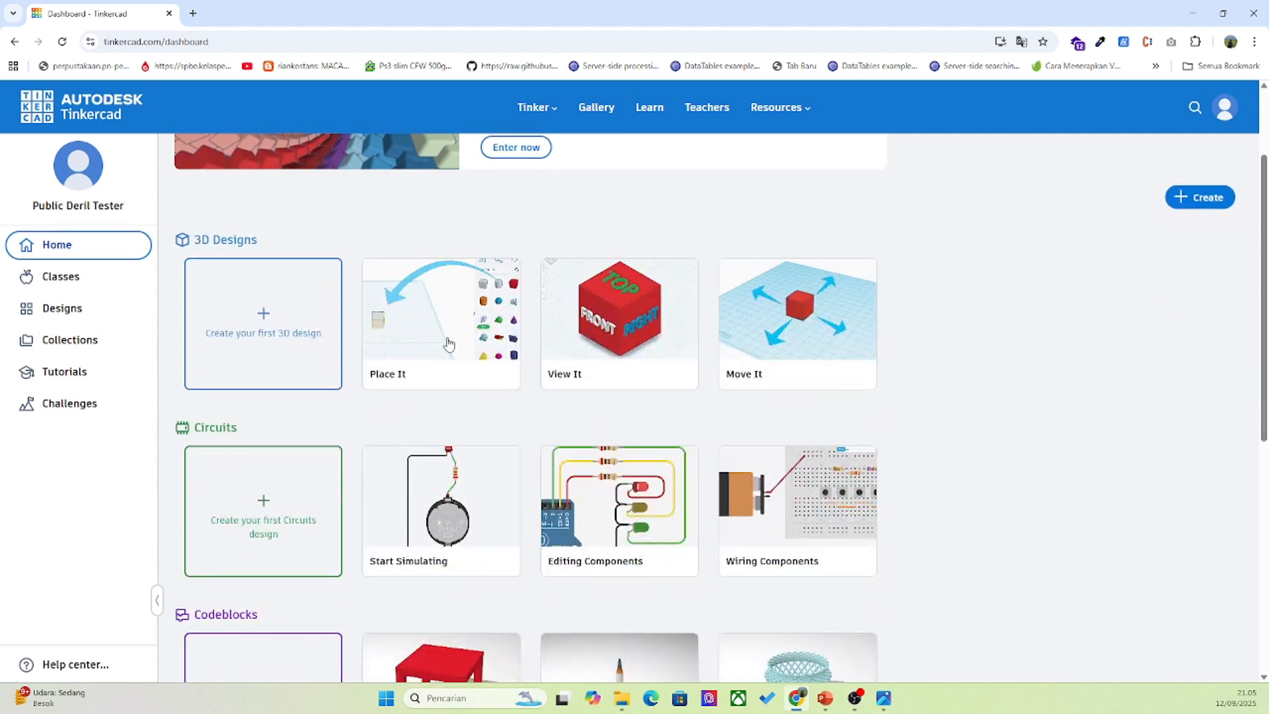
click(293, 488)
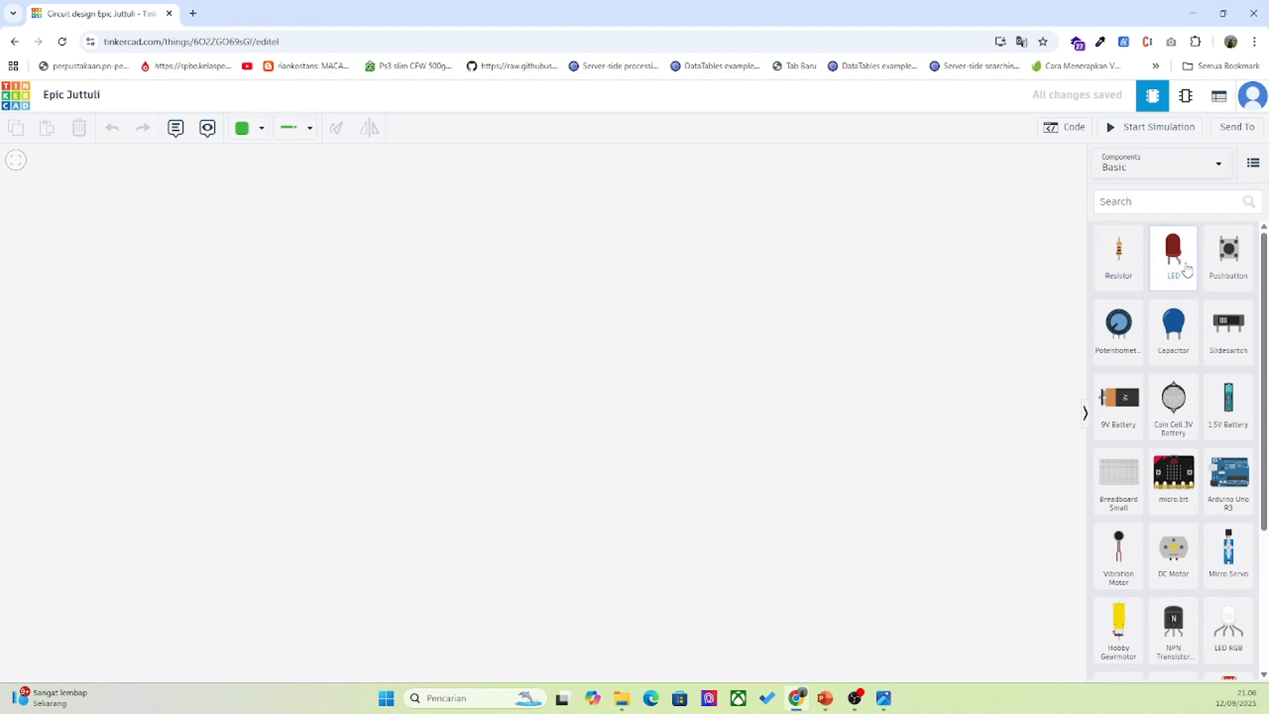
Look over the basic components and switch the component library to show all components
scroll(1136, 316, down, 1)
scroll(1136, 316, down, 2)
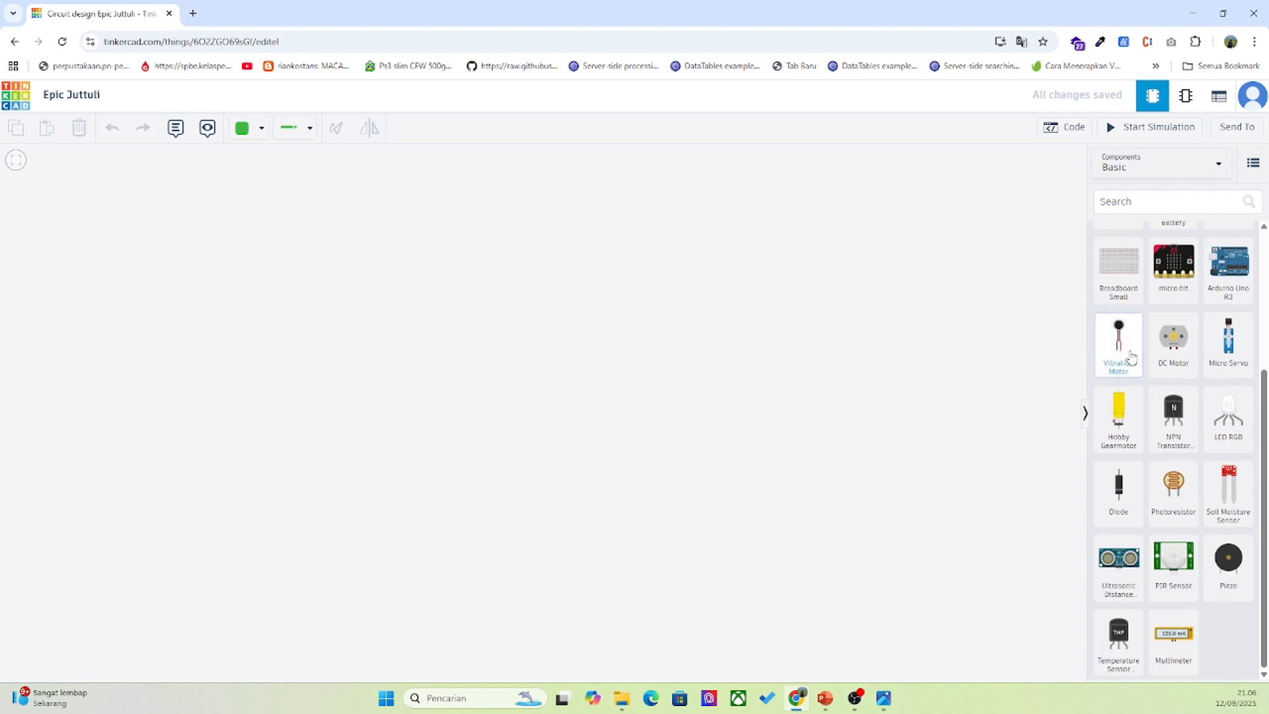
scroll(1154, 294, up, 3)
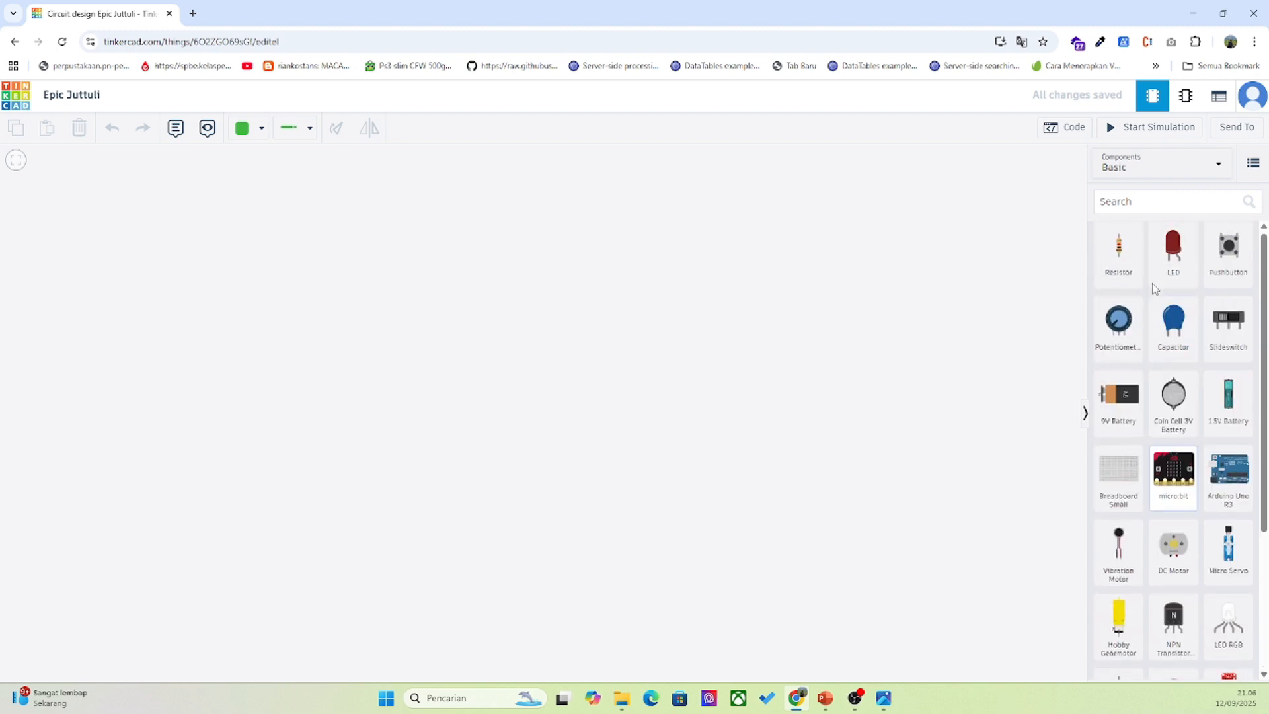
click(1183, 169)
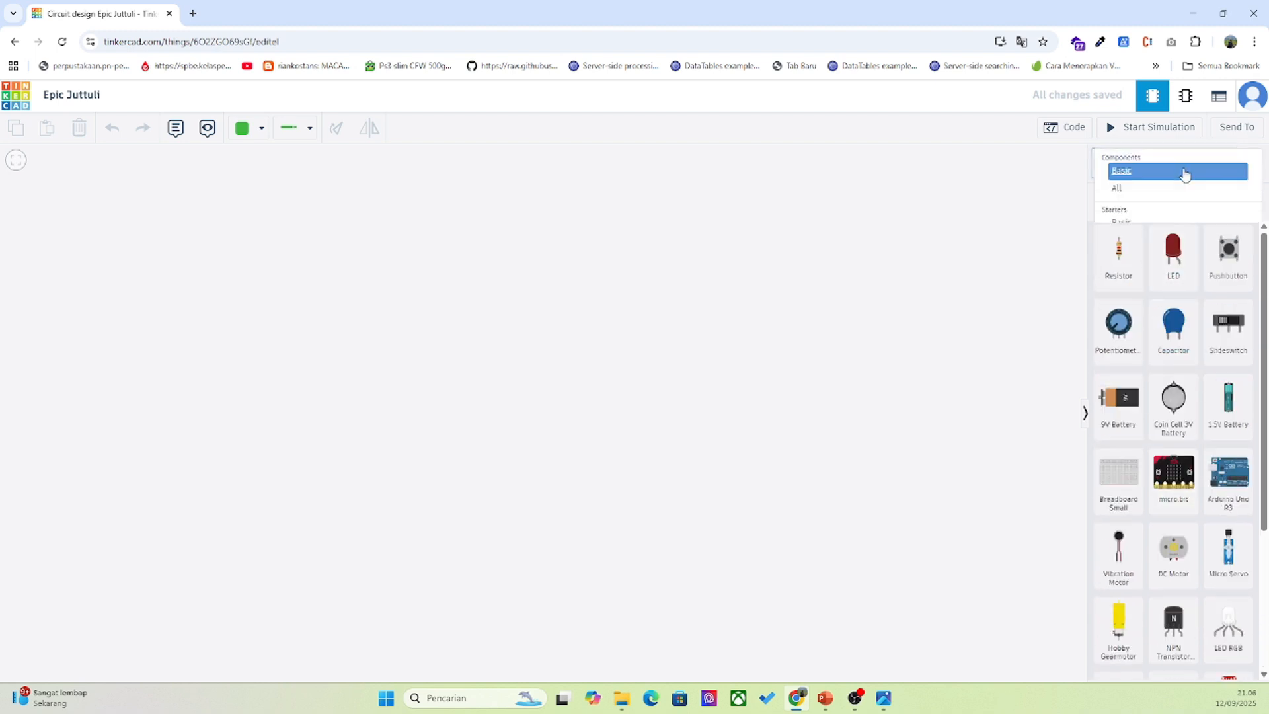
click(1133, 193)
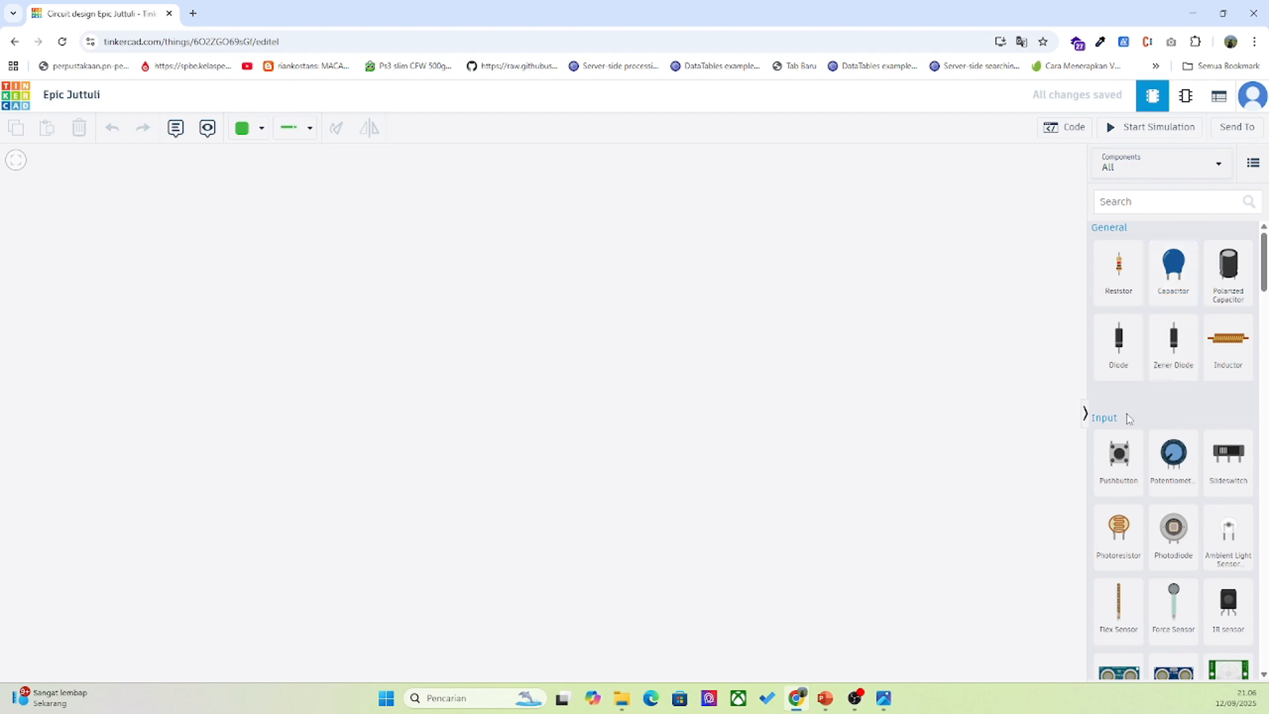
Examine the full component library by category, from general and input parts through power, breadboards, microcontrollers, instruments and integrated circuits
scroll(1128, 418, down, 8)
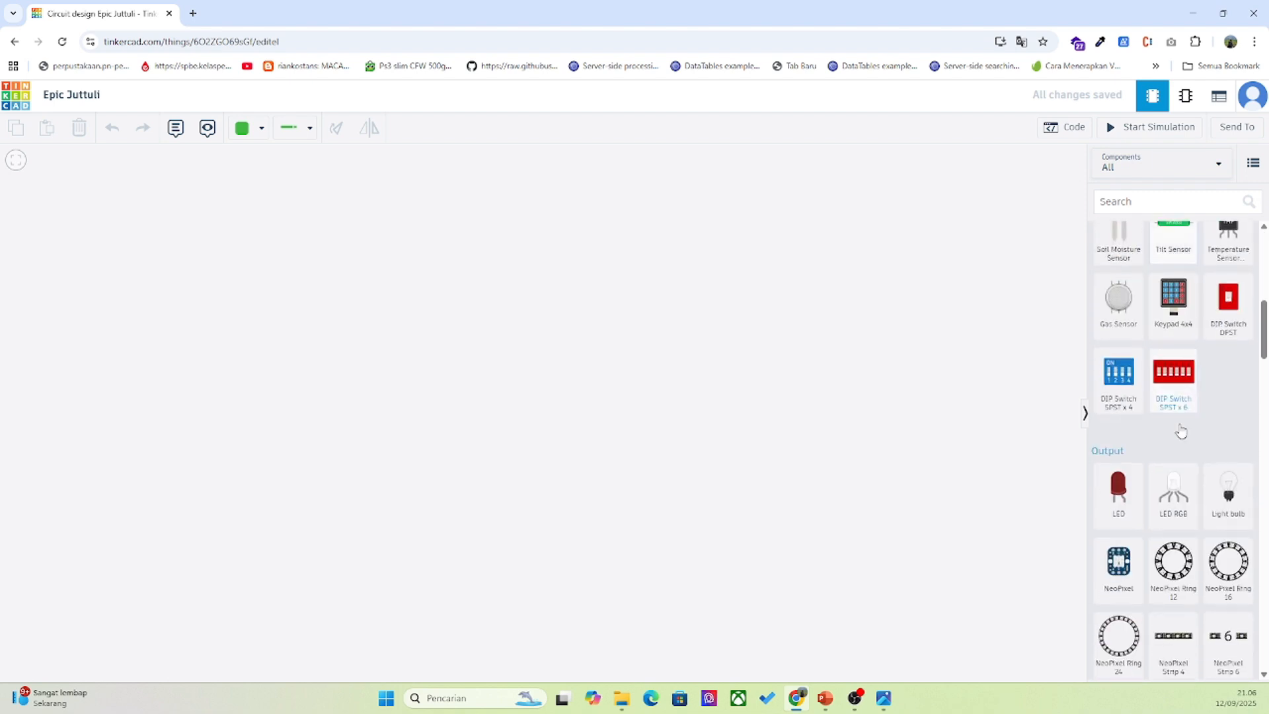
scroll(1122, 493, down, 10)
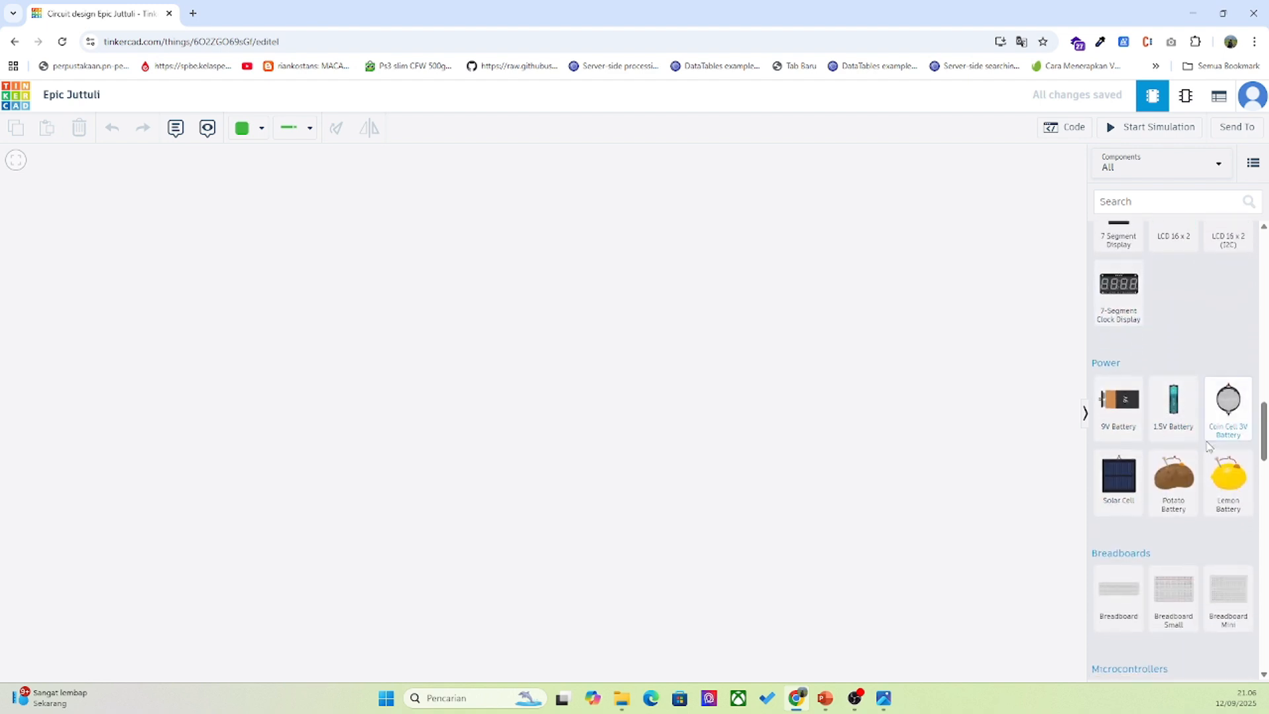
scroll(1174, 456, down, 2)
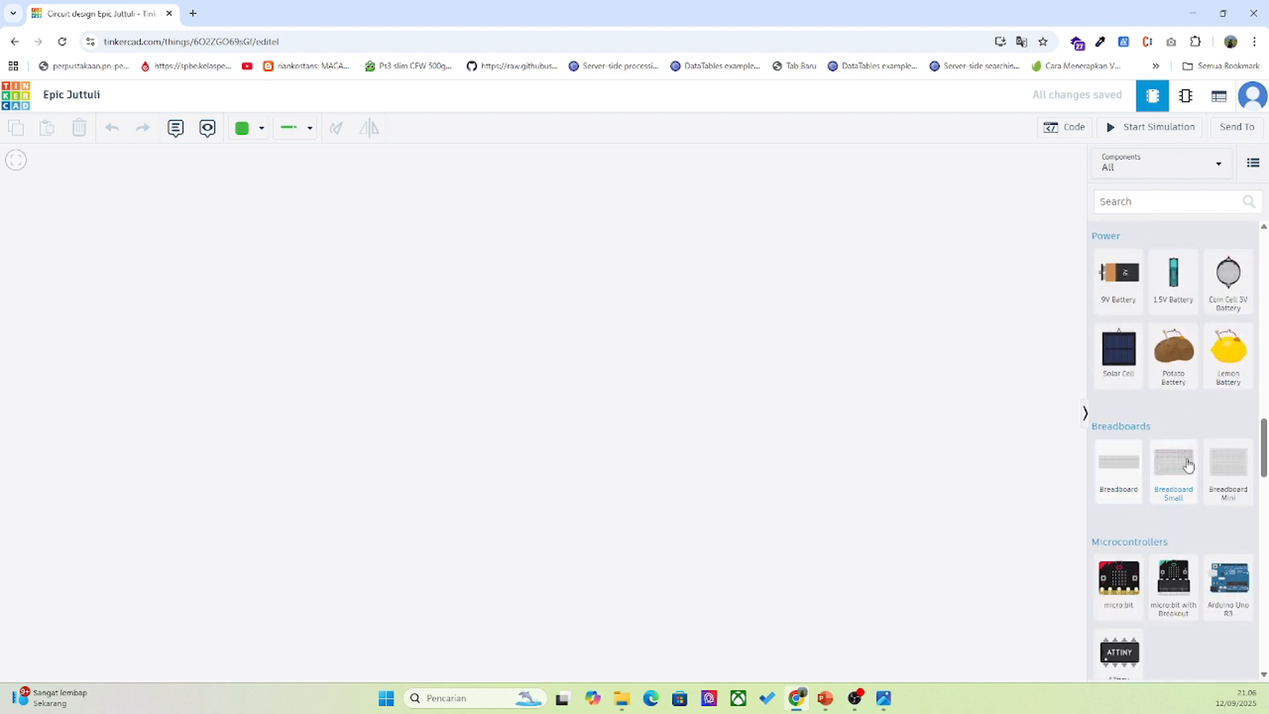
scroll(1180, 473, down, 3)
scroll(1156, 481, down, 2)
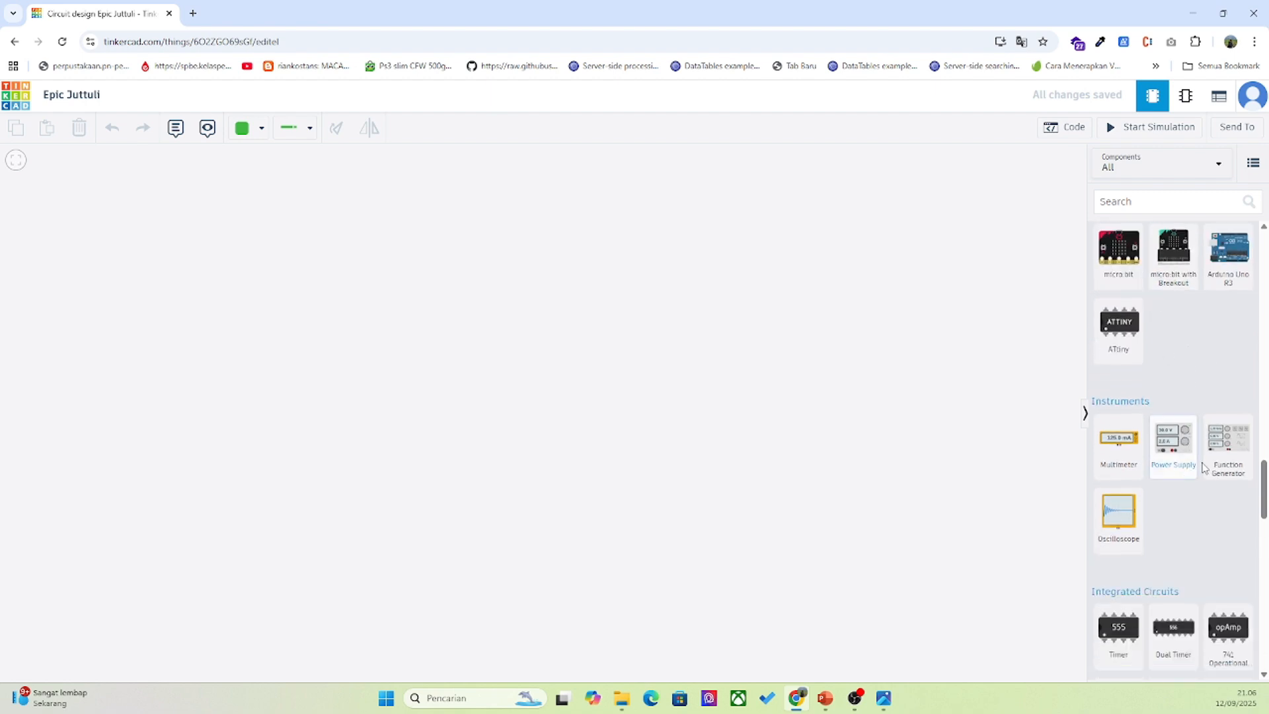
scroll(1157, 467, down, 5)
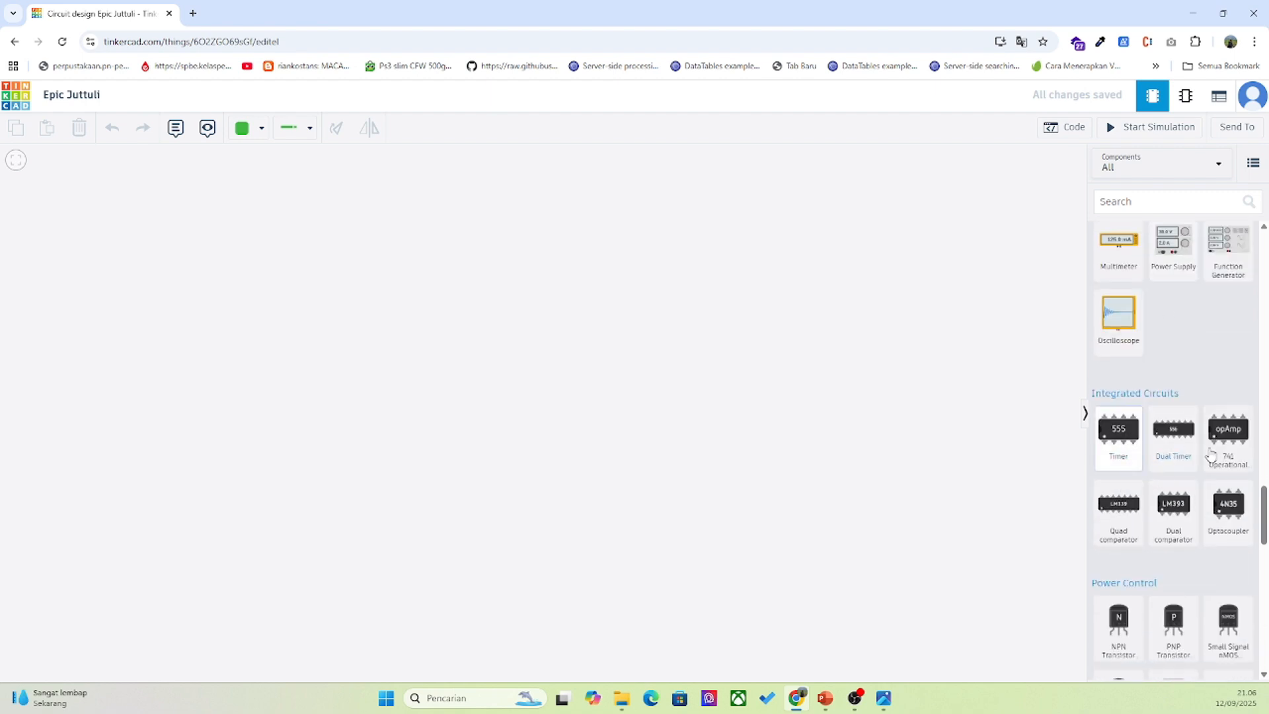
scroll(1157, 460, down, 4)
Place an Arduino Uno R3 from the microcontrollers in the middle of the workspace and leave it deselected
scroll(1169, 455, up, 11)
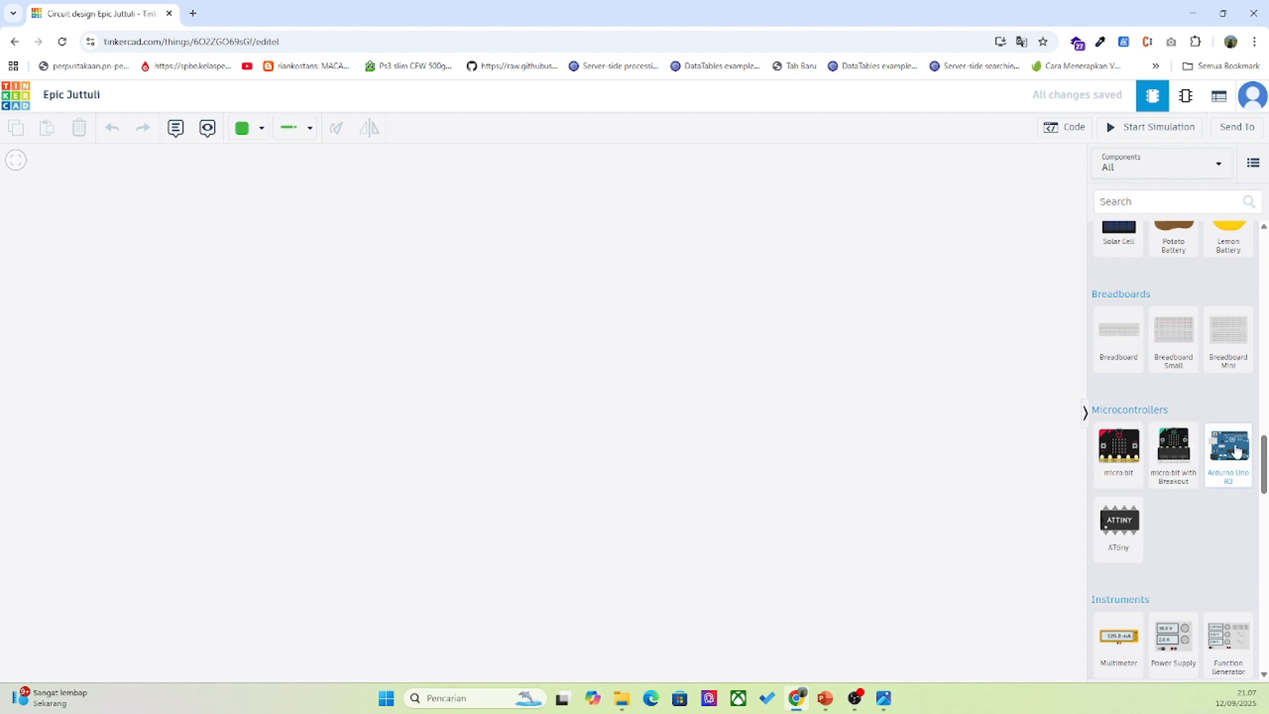
drag(1236, 450, 538, 400)
drag(571, 333, 595, 355)
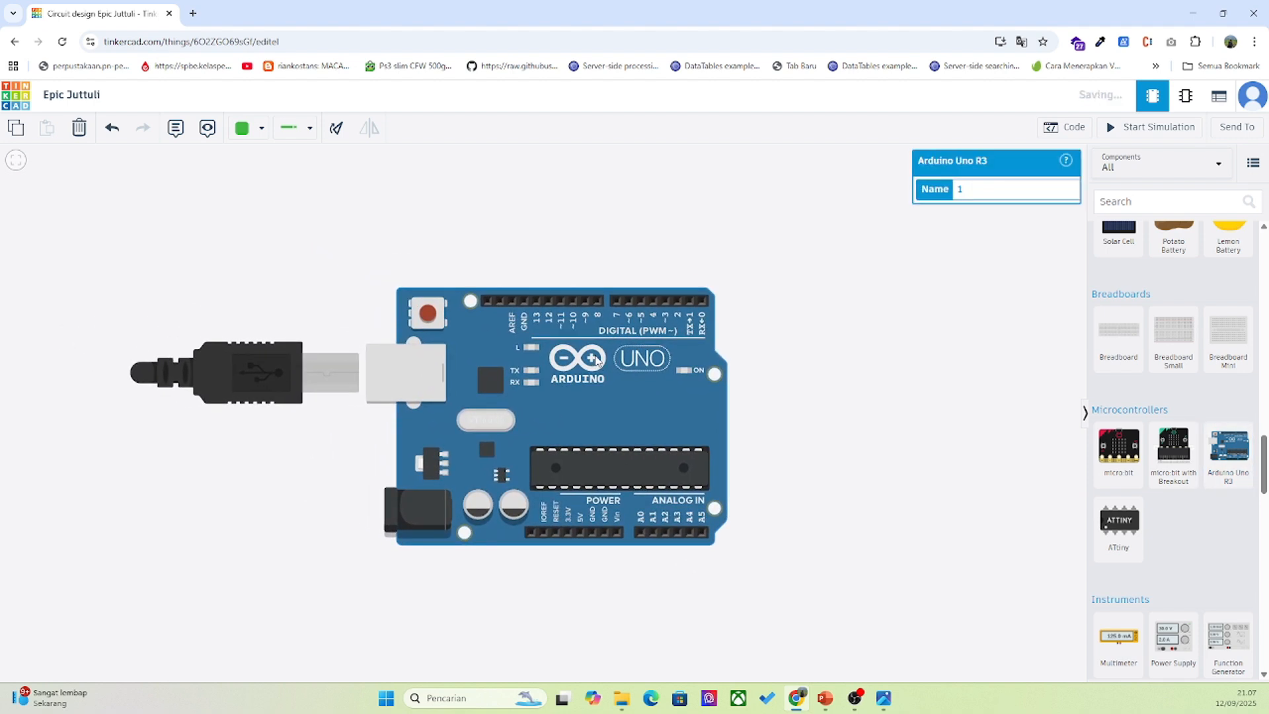
scroll(594, 355, down, 3)
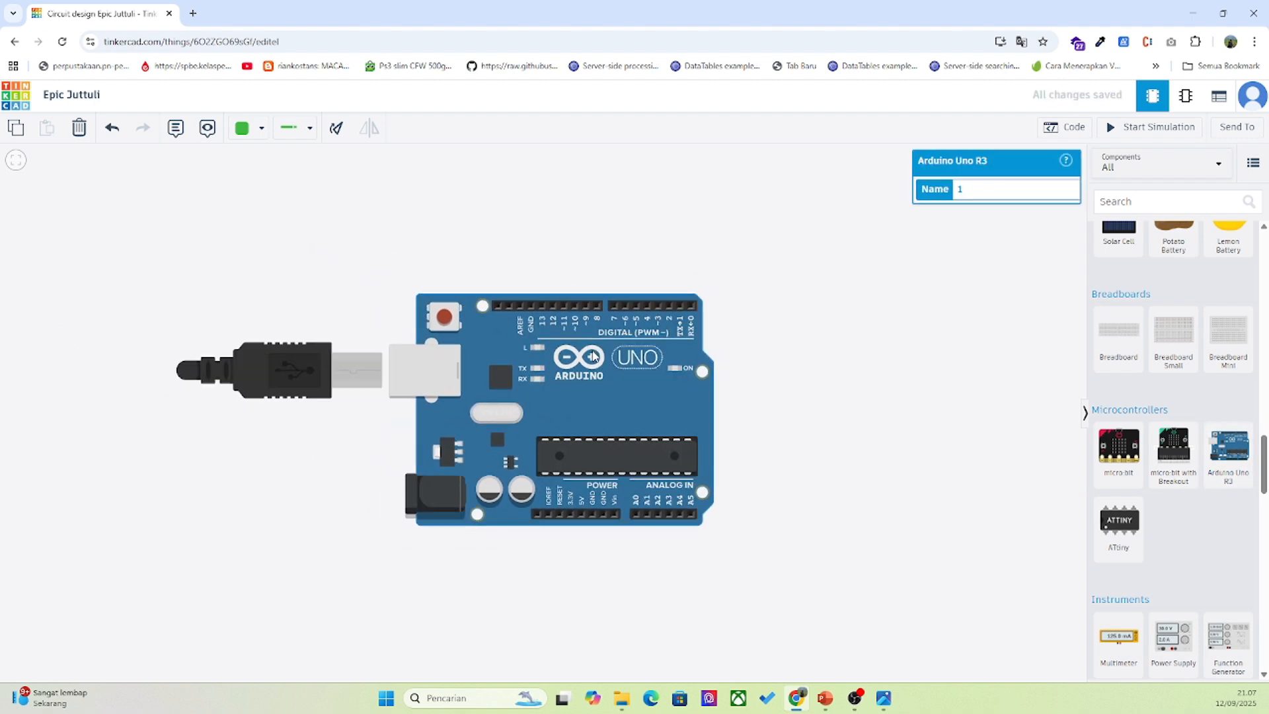
click(574, 340)
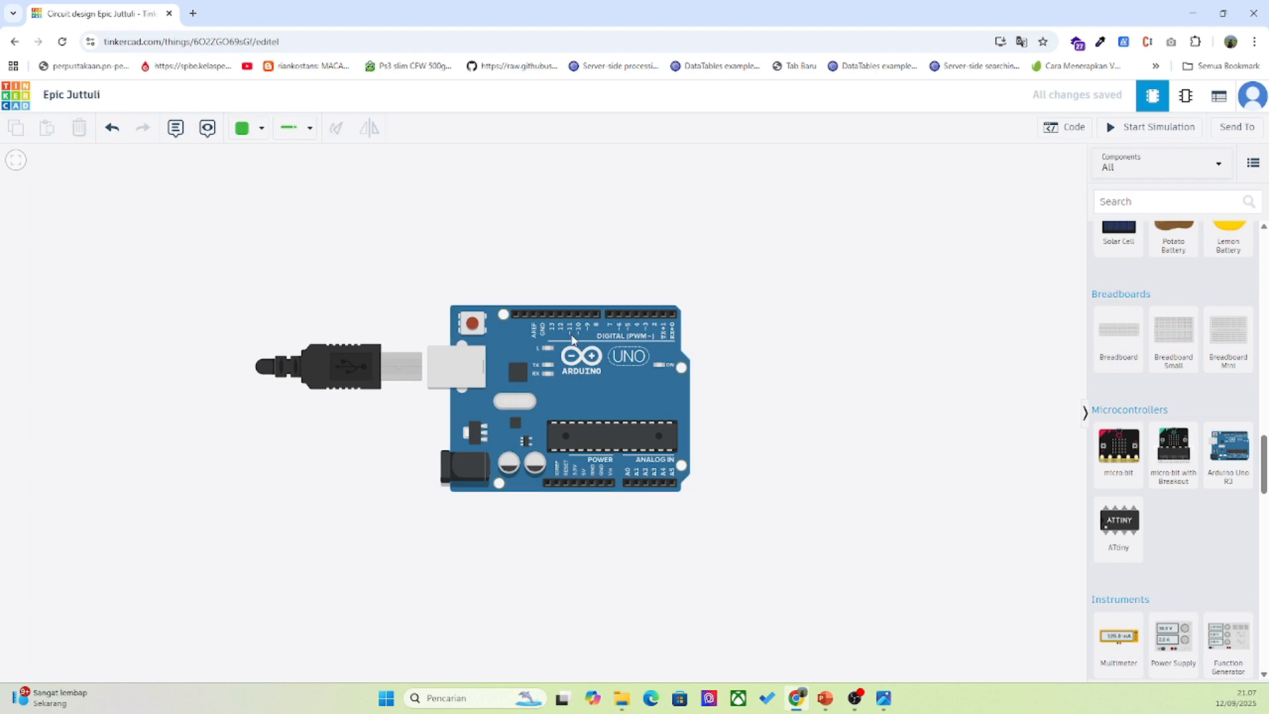
Open the Arduino's block code editor and look through the Input, Control, Math, Variables, Notation and Output blocks
click(1055, 136)
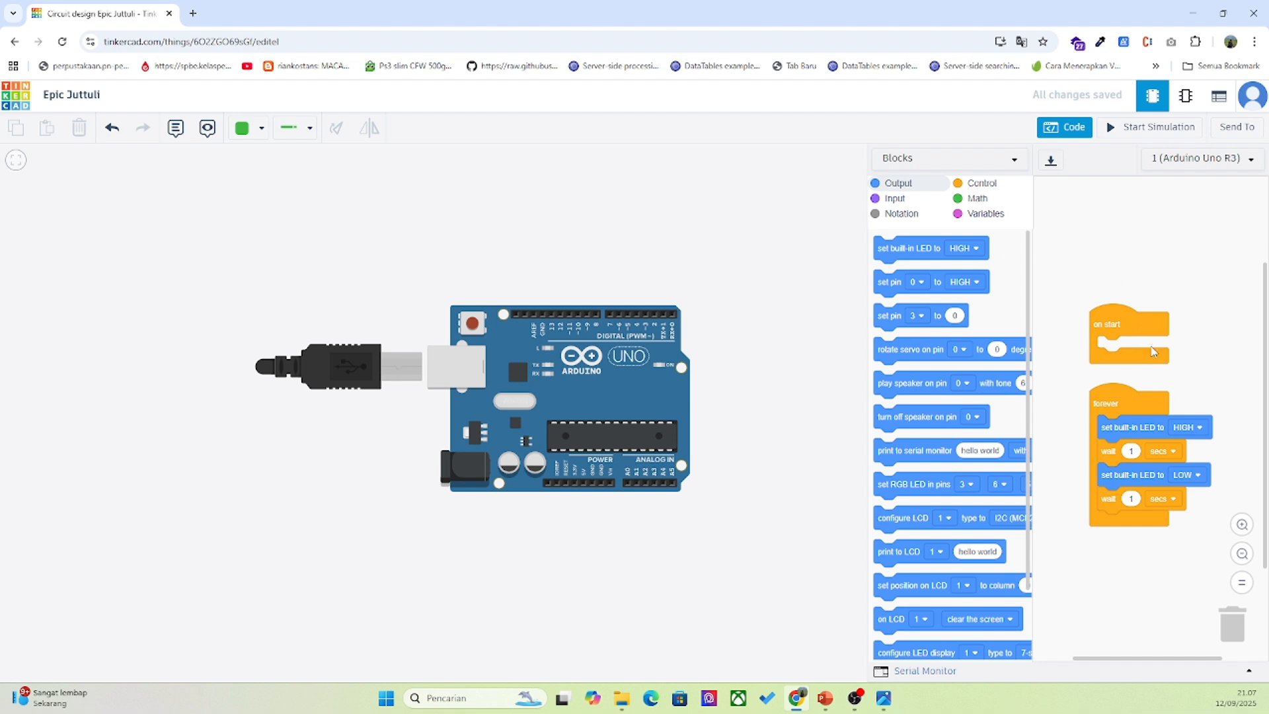
click(904, 200)
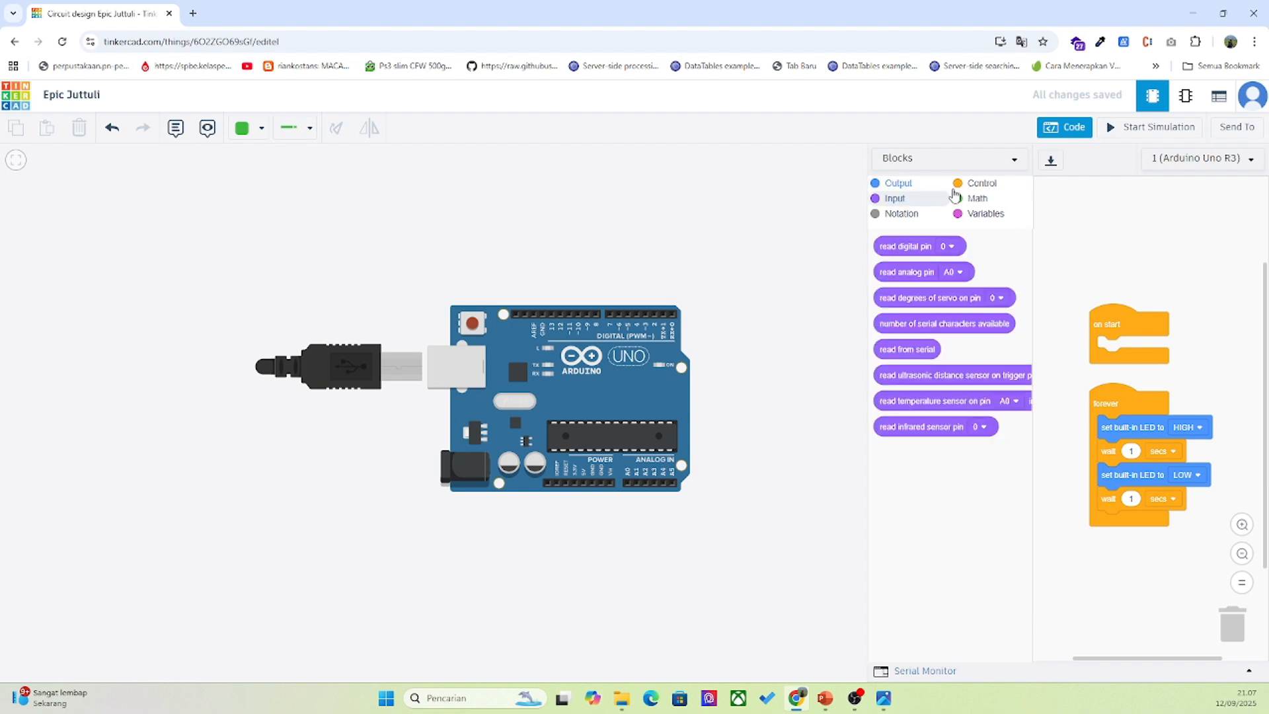
click(981, 191)
click(978, 199)
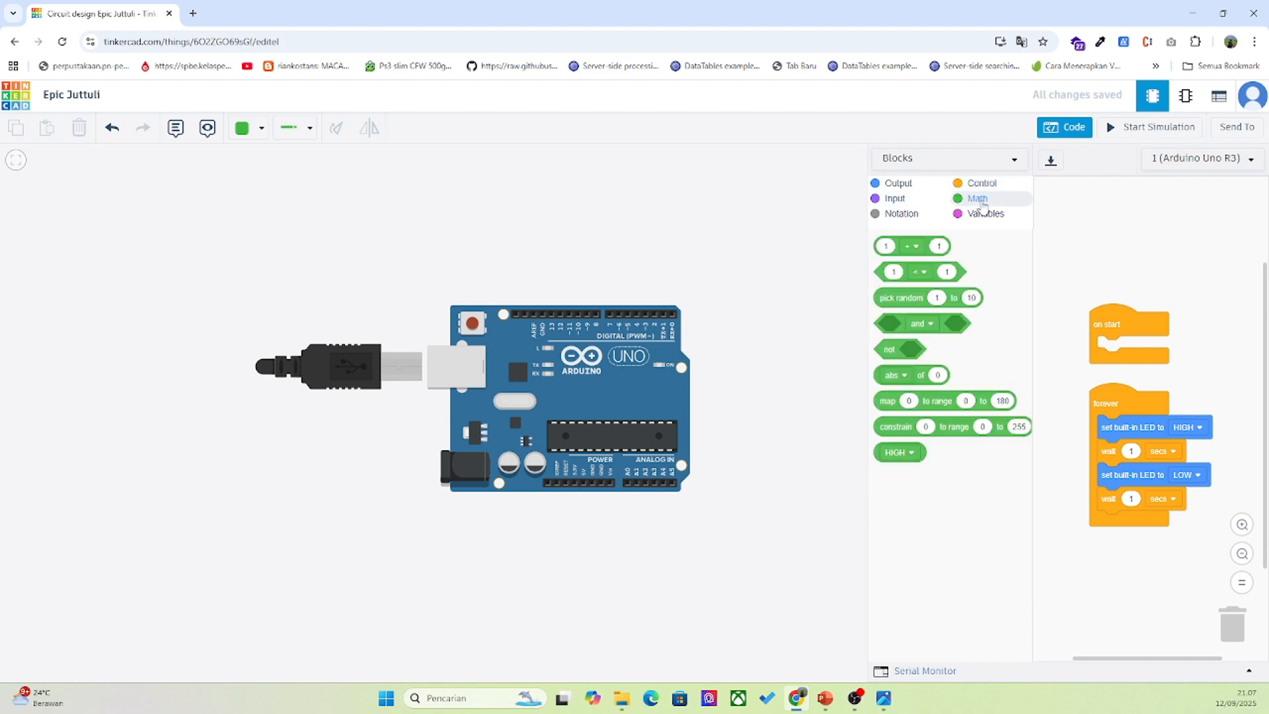
click(982, 217)
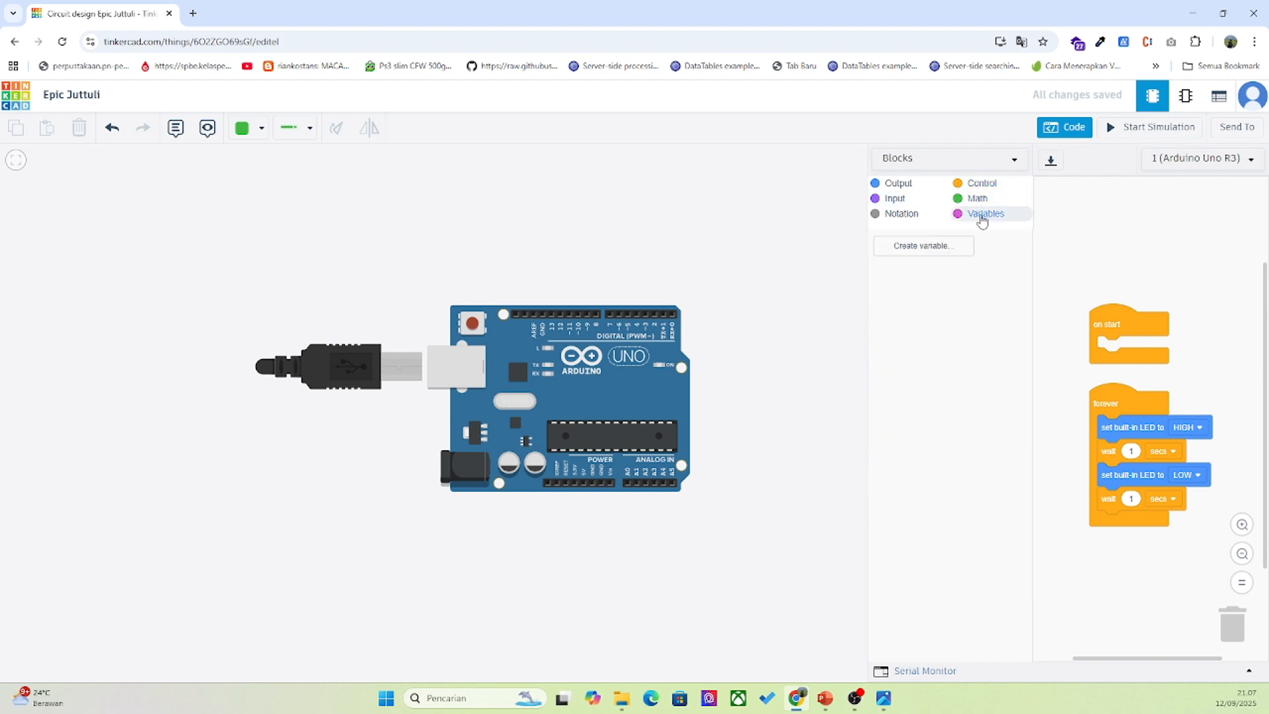
click(901, 214)
click(897, 184)
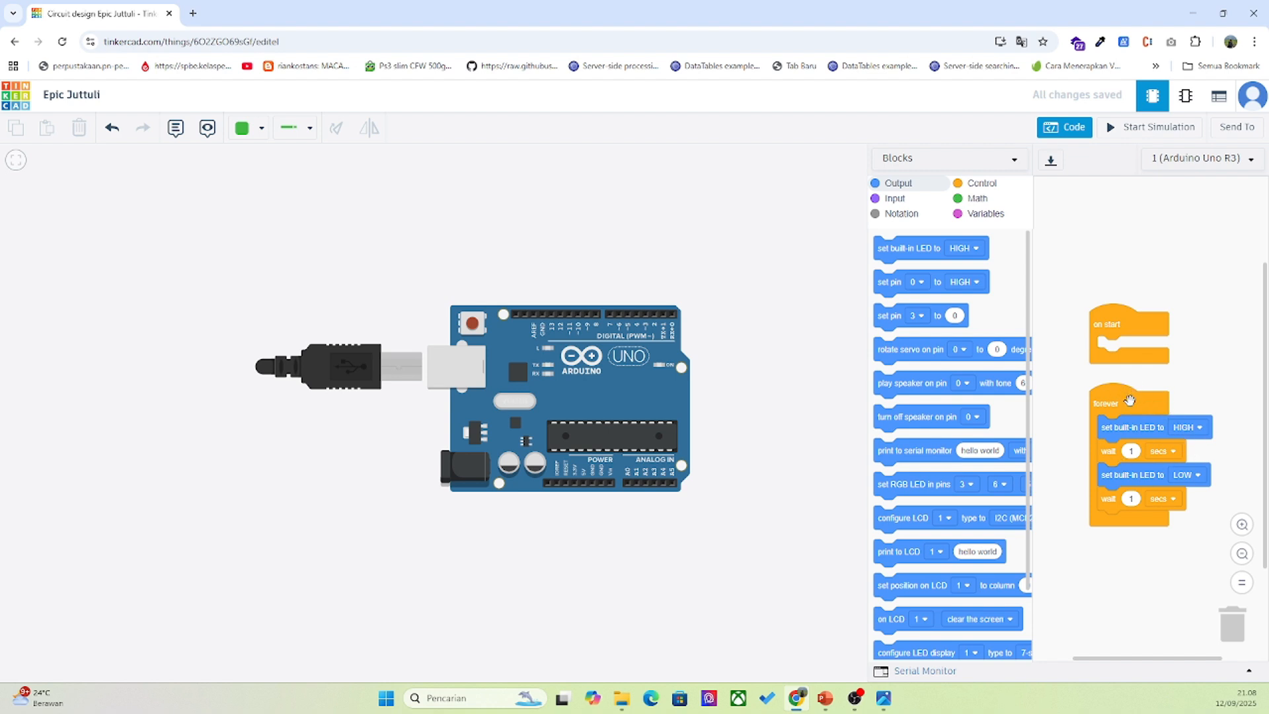
Delete the forever block with its built-in LED commands and move the on start block toward the middle of a widened code area
drag(1130, 401, 1213, 595)
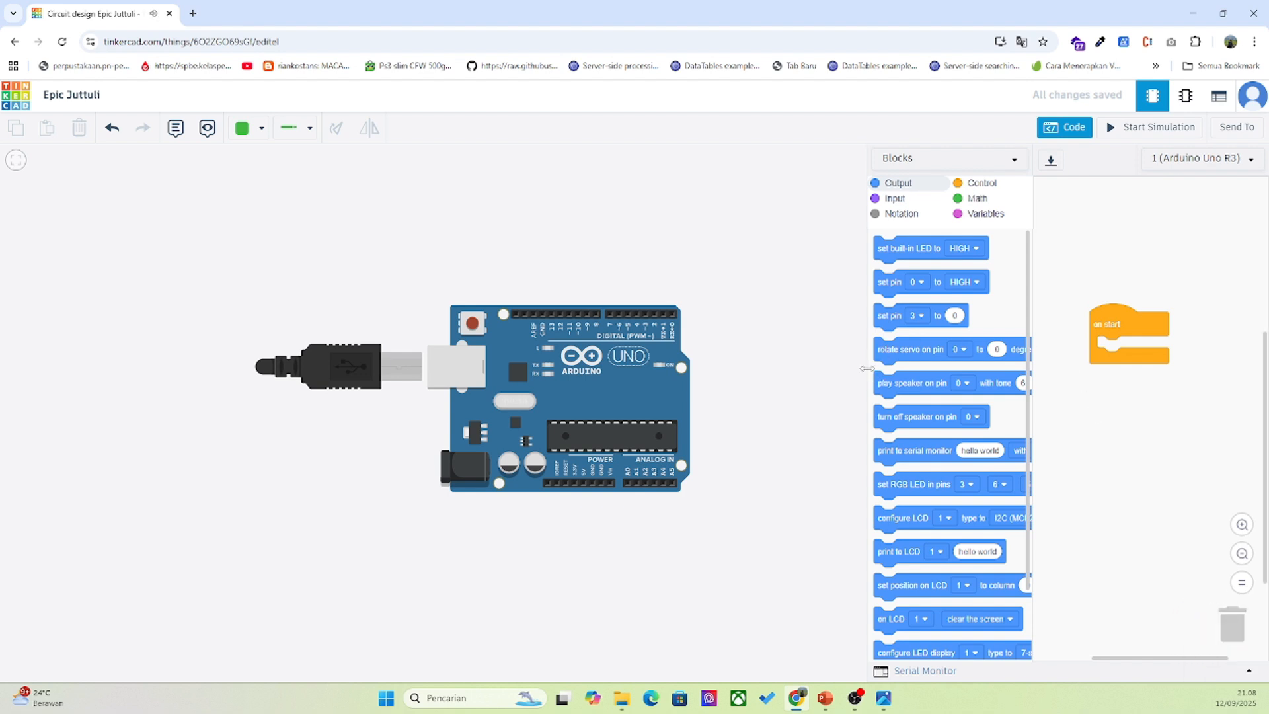
drag(867, 369, 793, 368)
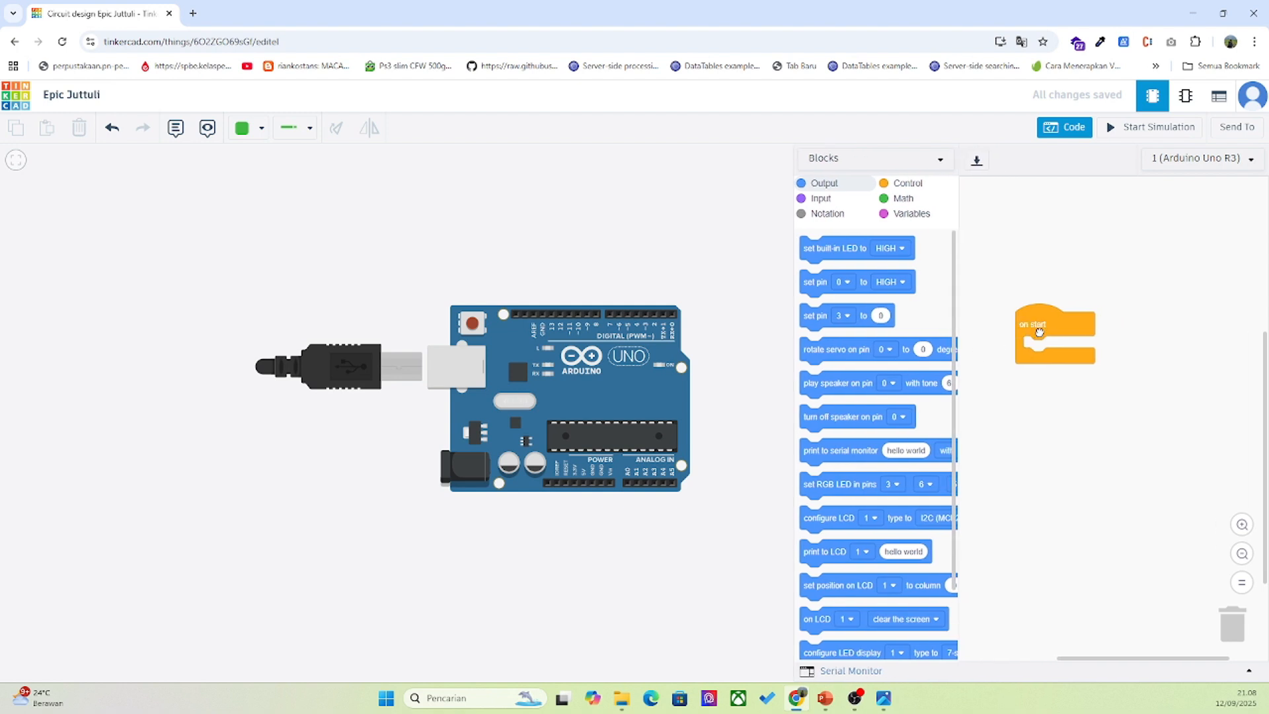
drag(1039, 331, 1073, 412)
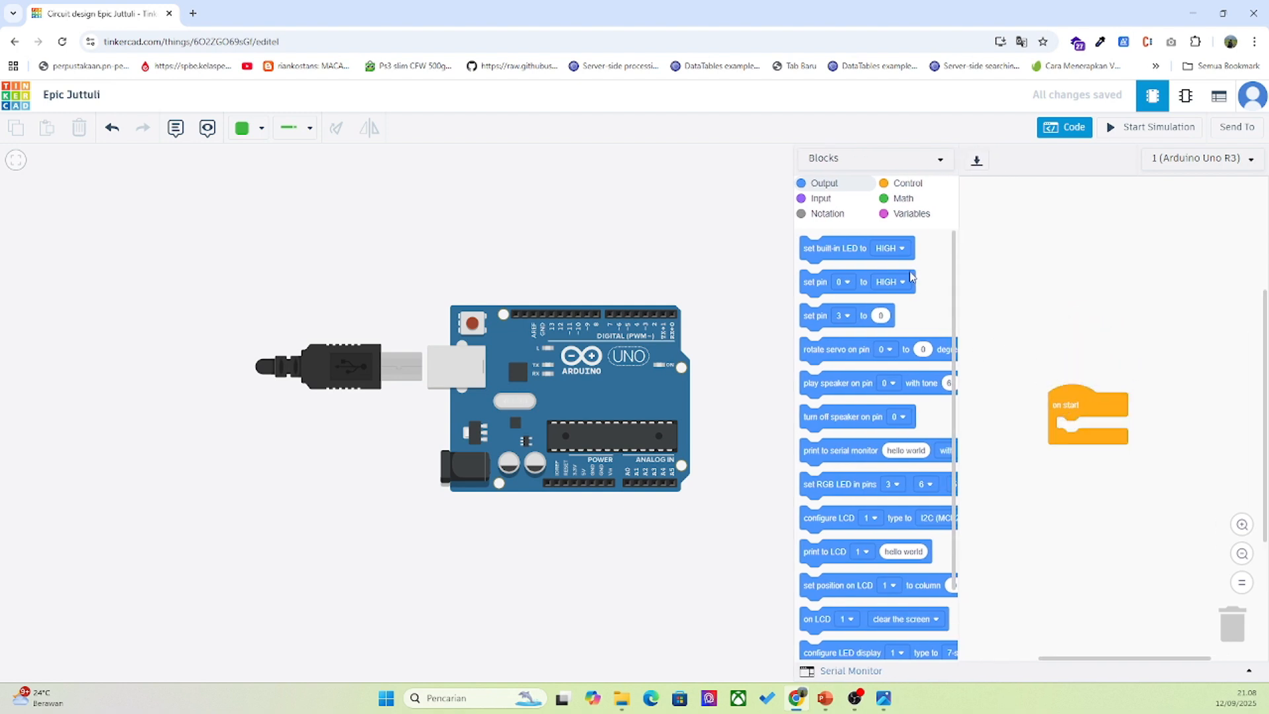
Look through the Control blocks and close the Arduino's code editor
click(907, 184)
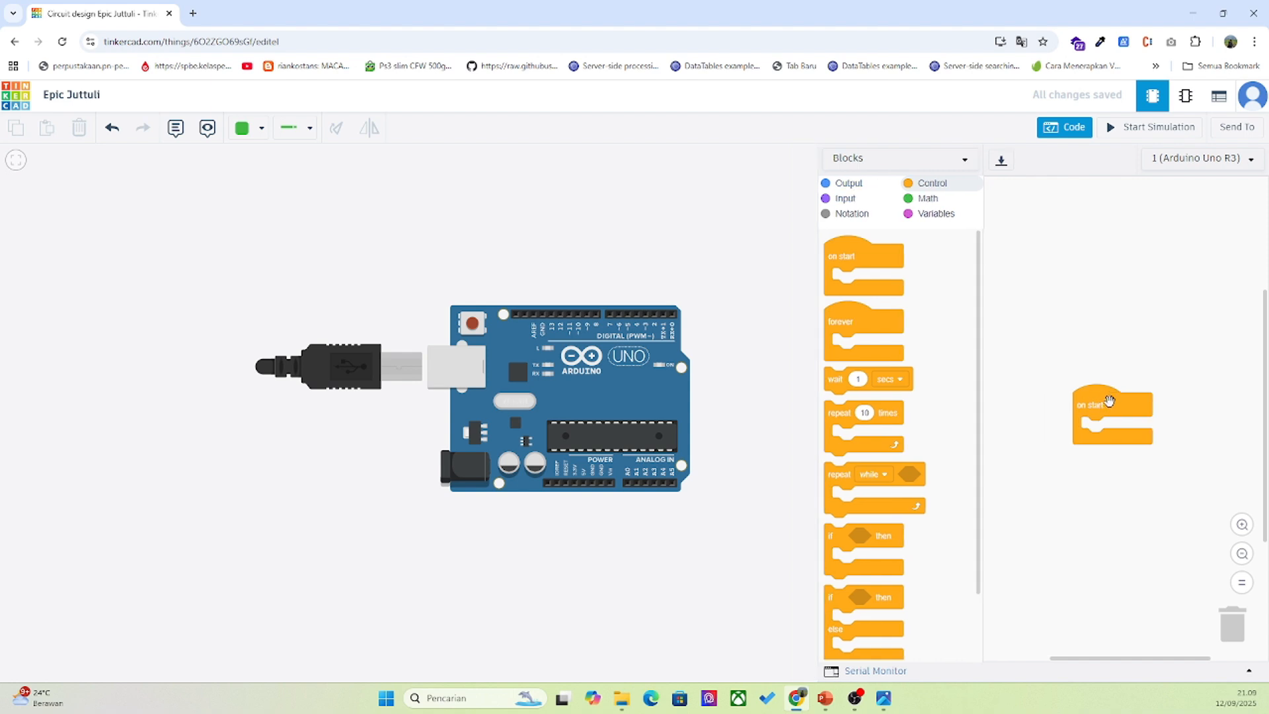
scroll(1104, 398, down, 3)
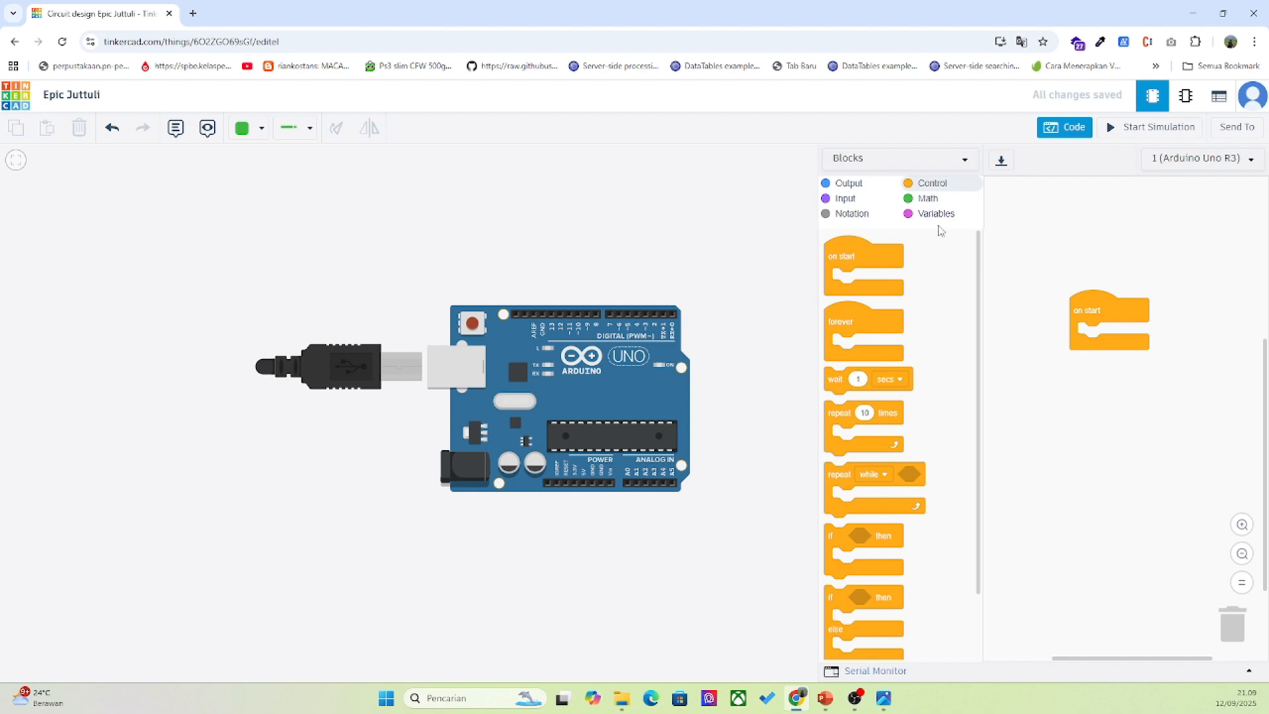
click(1073, 127)
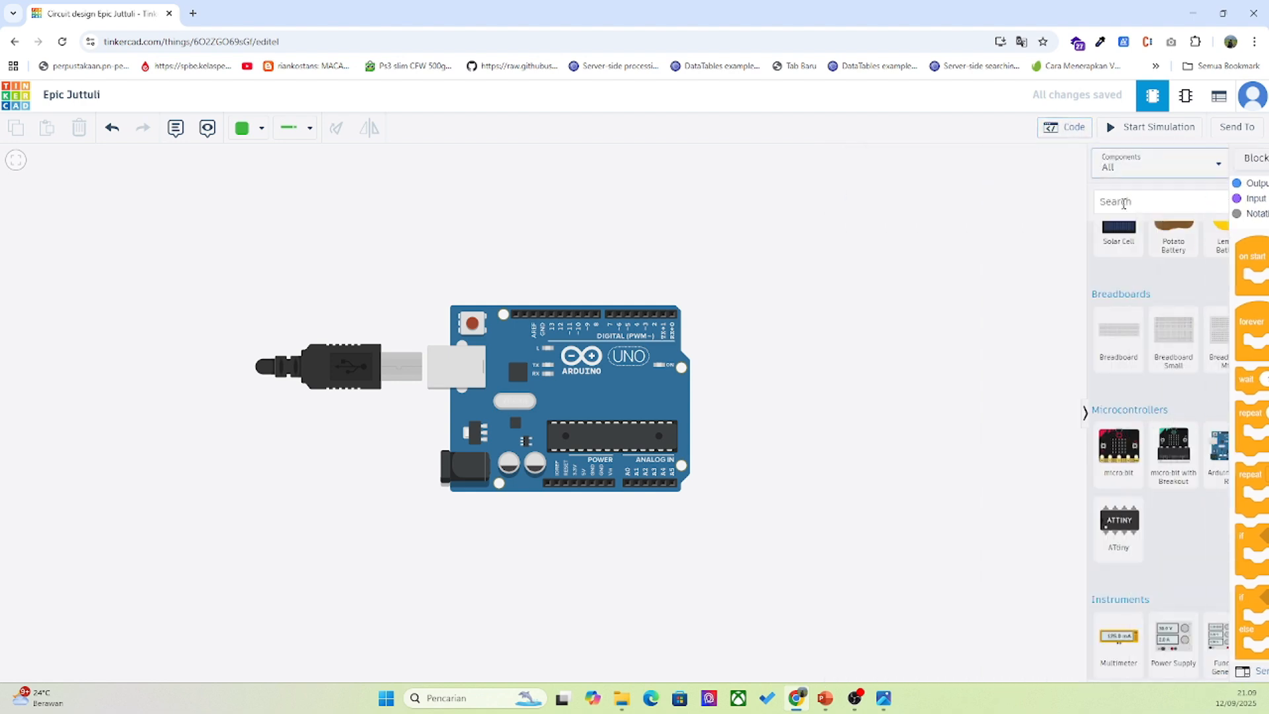
Find the LCD 16 x 2 (I2C) among the output components and place it above and to the right of the Arduino
scroll(1170, 378, up, 3)
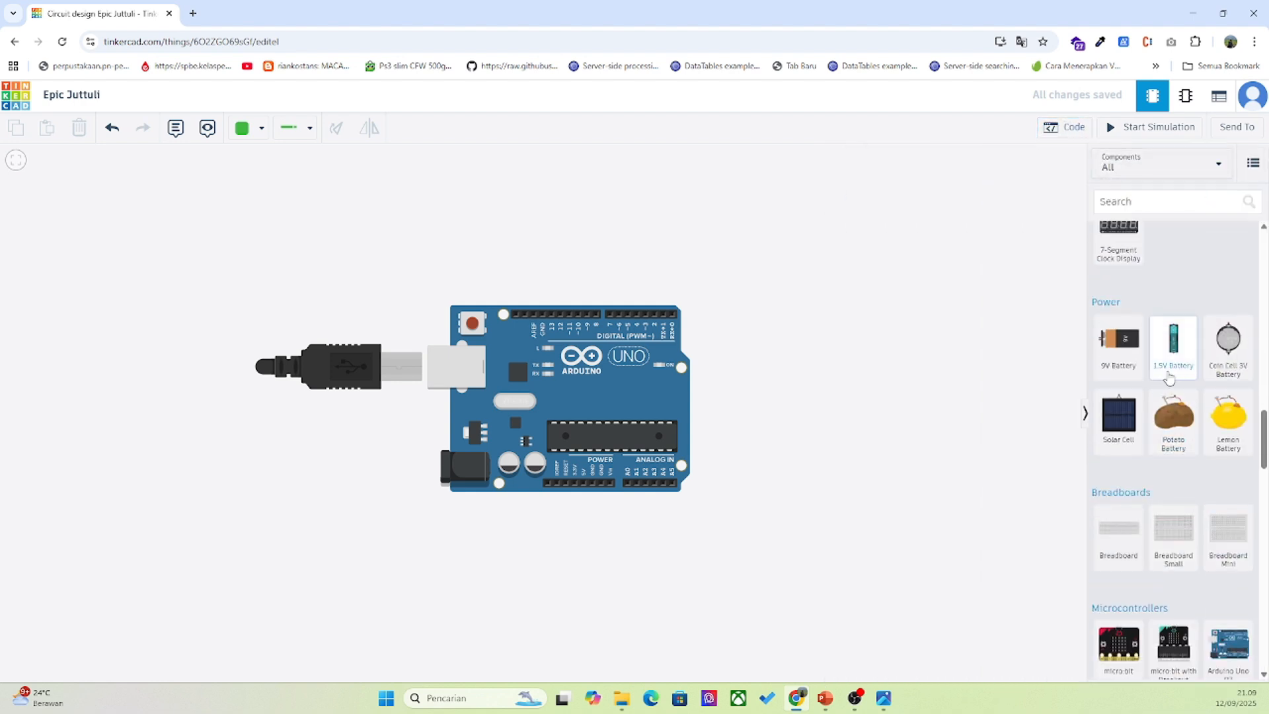
scroll(1169, 375, up, 4)
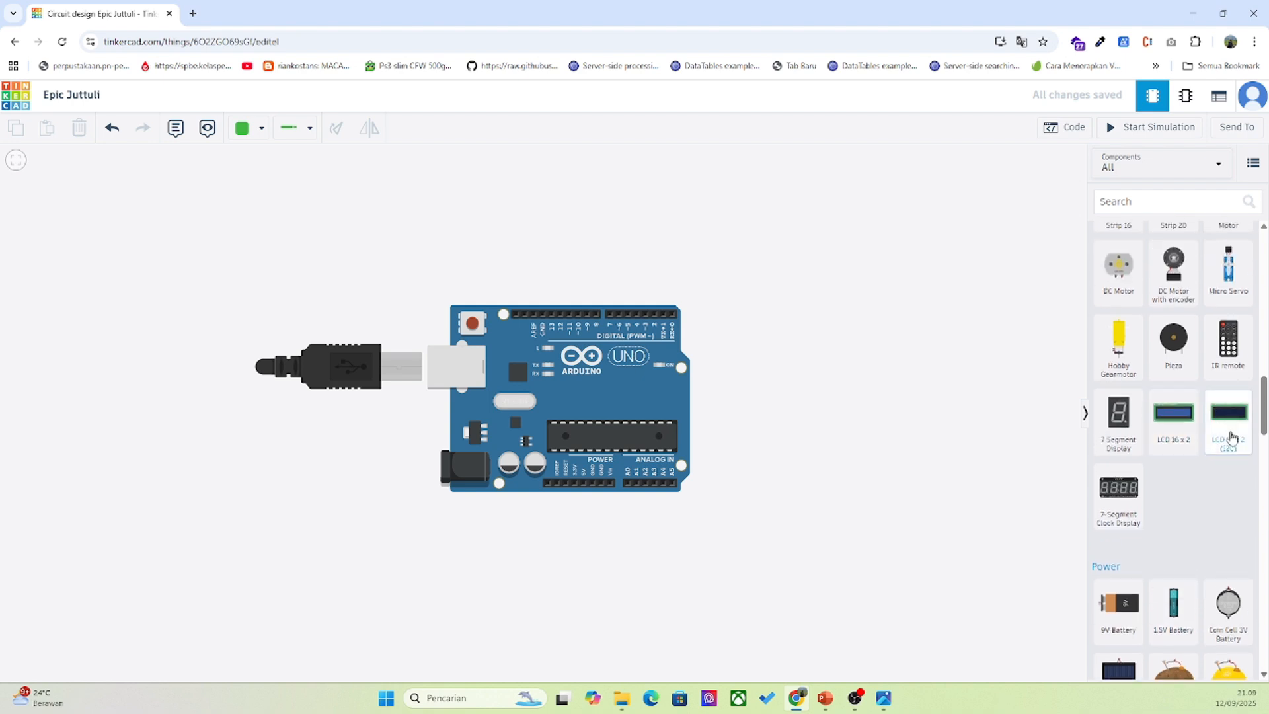
click(1231, 435)
drag(1062, 434, 858, 296)
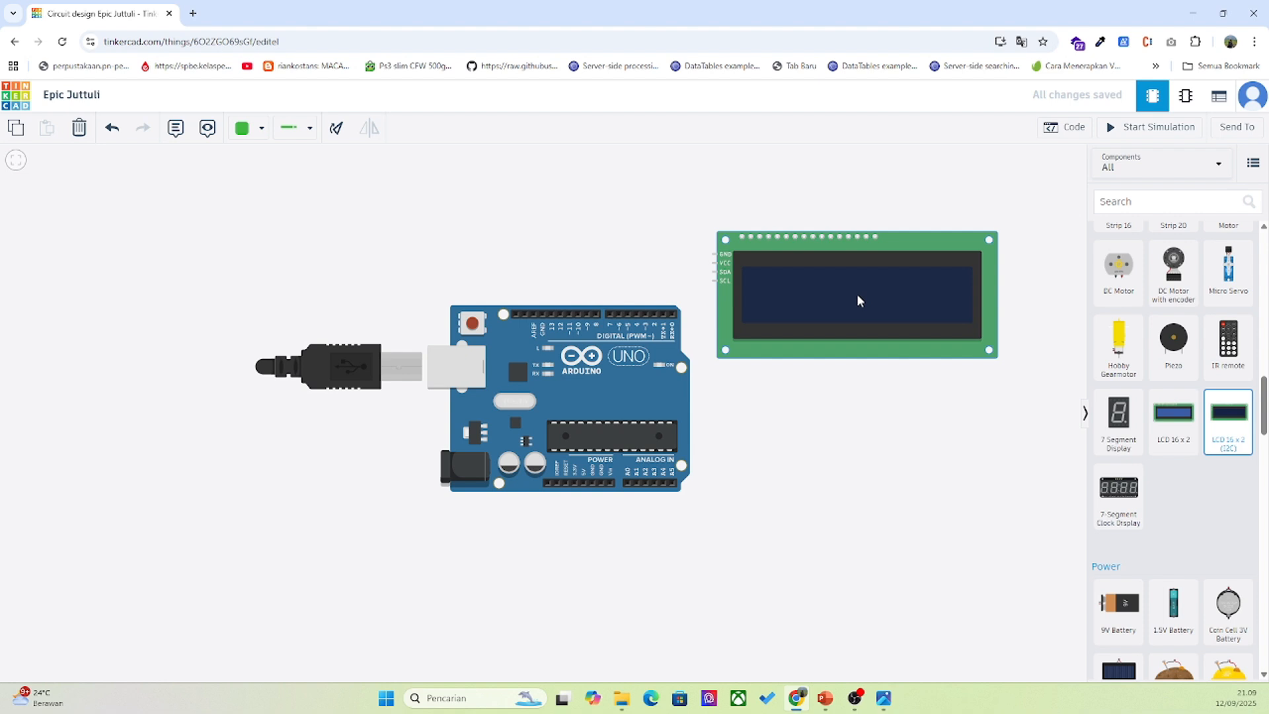
drag(857, 293, 857, 293)
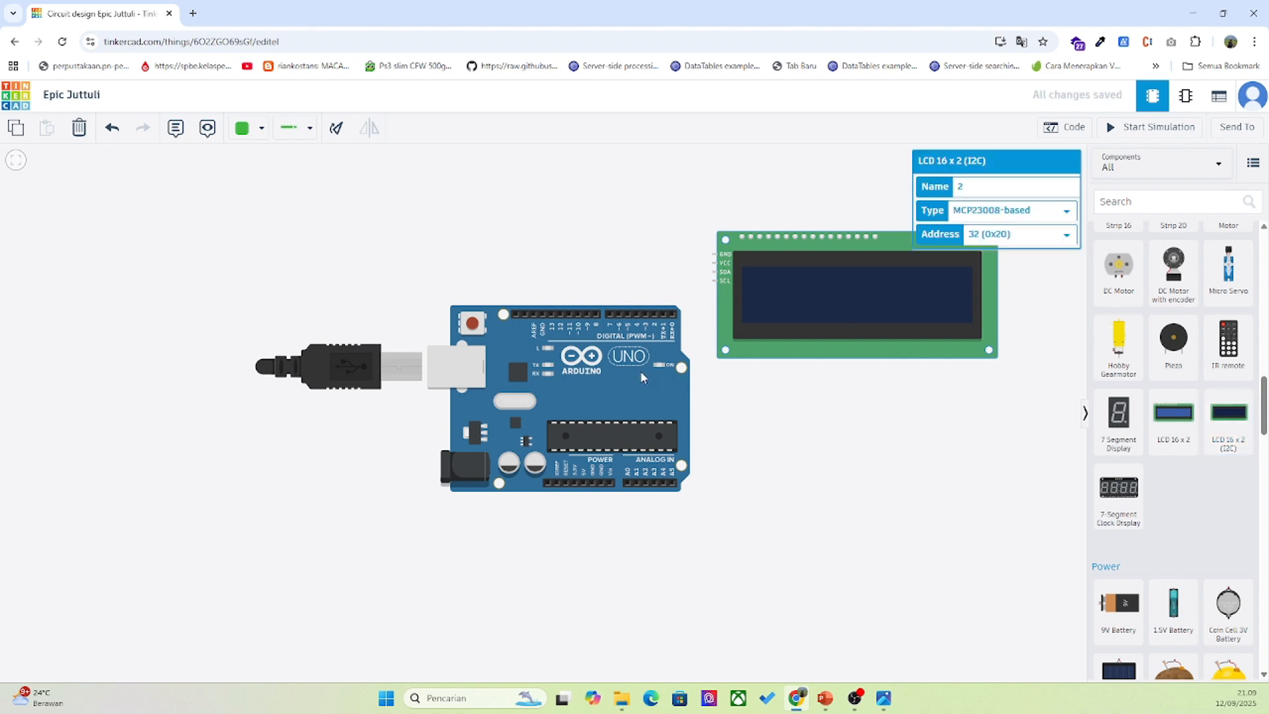
Rearrange the two components so the Arduino sits left of the LCD with a small gap between them
drag(624, 365, 595, 472)
drag(827, 314, 729, 302)
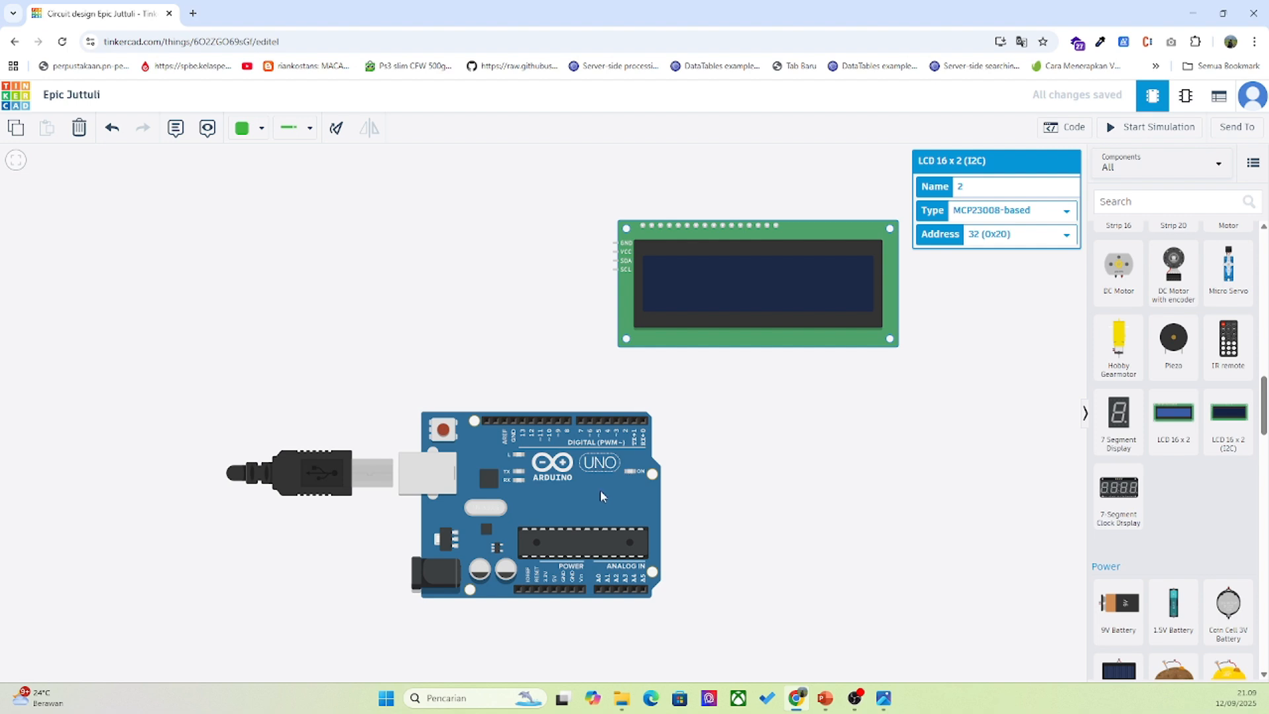
drag(600, 490, 527, 390)
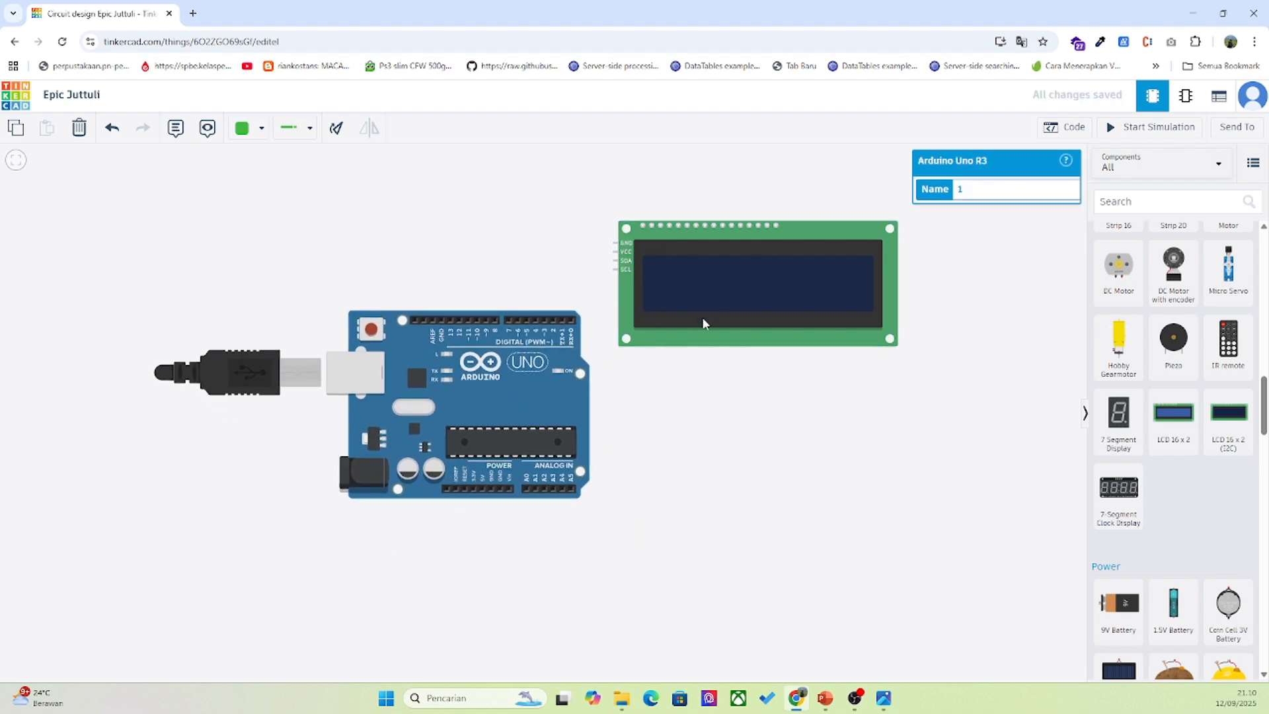
drag(523, 415, 523, 367)
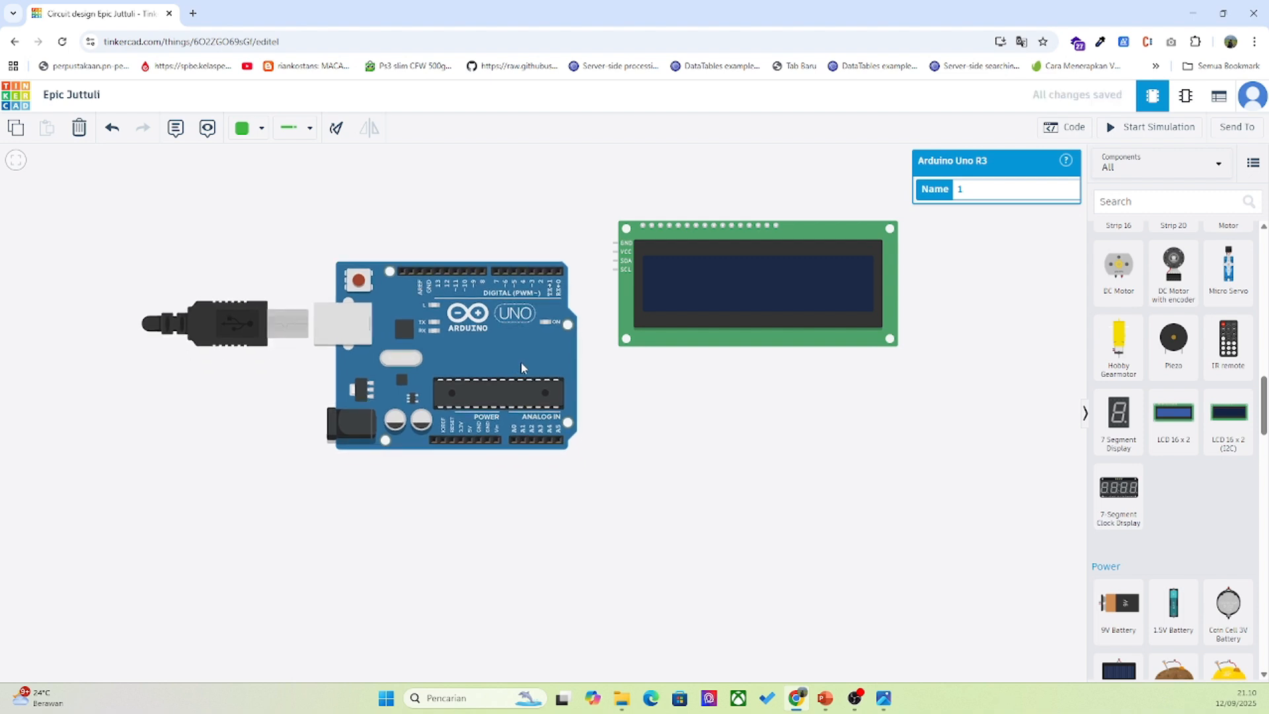
Rotate the Arduino by 180 degrees and place it below and to the left of the LCD, leaving room for wires
click(337, 128)
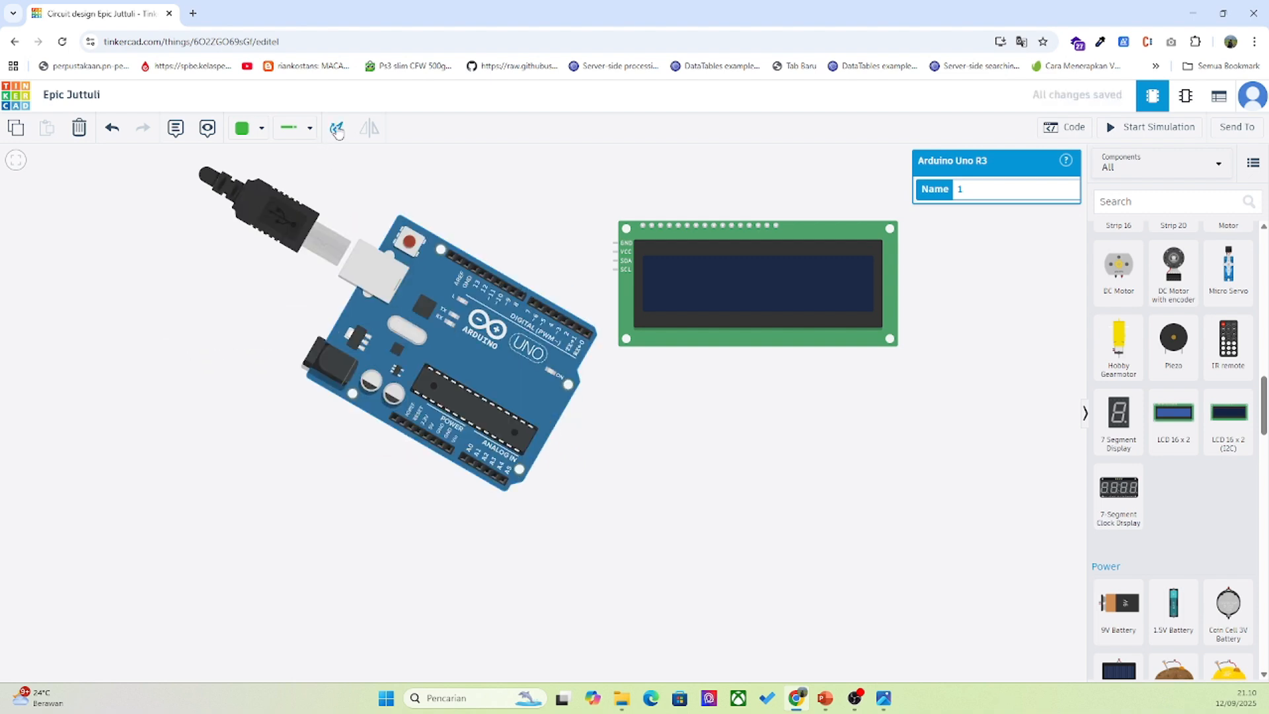
click(337, 128)
click(338, 129)
click(337, 128)
click(337, 128)
click(337, 128)
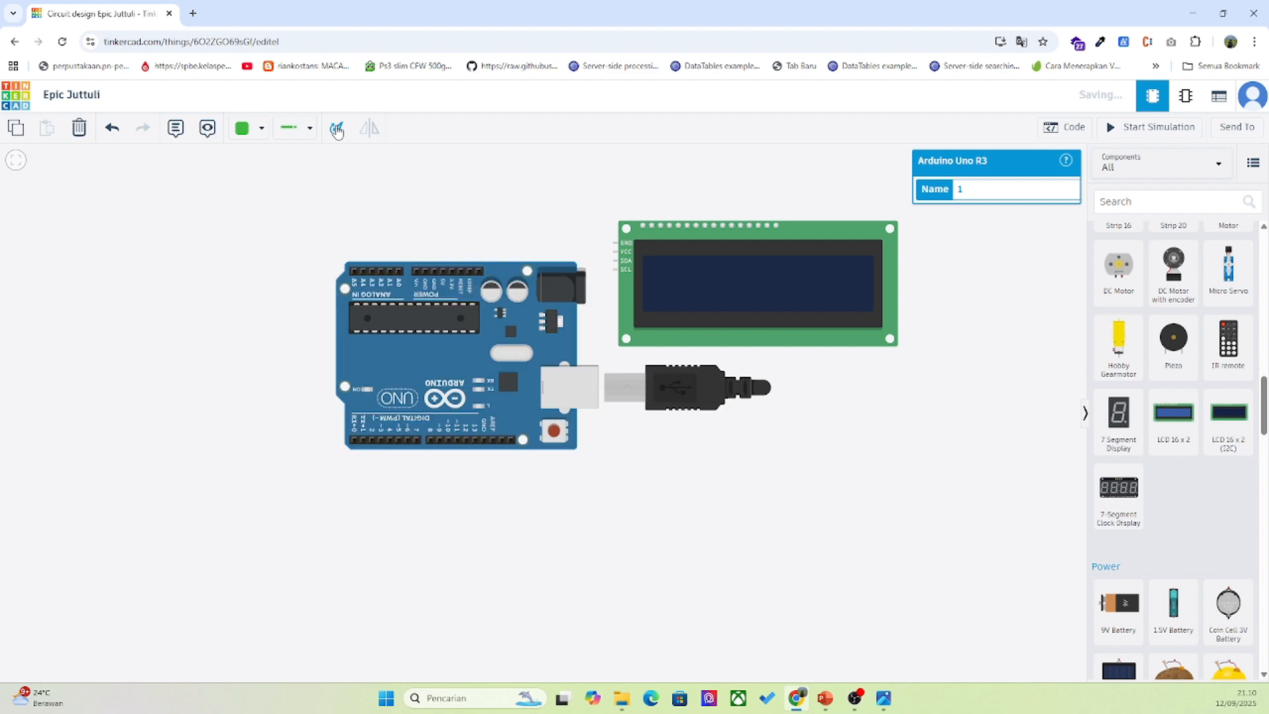
click(337, 128)
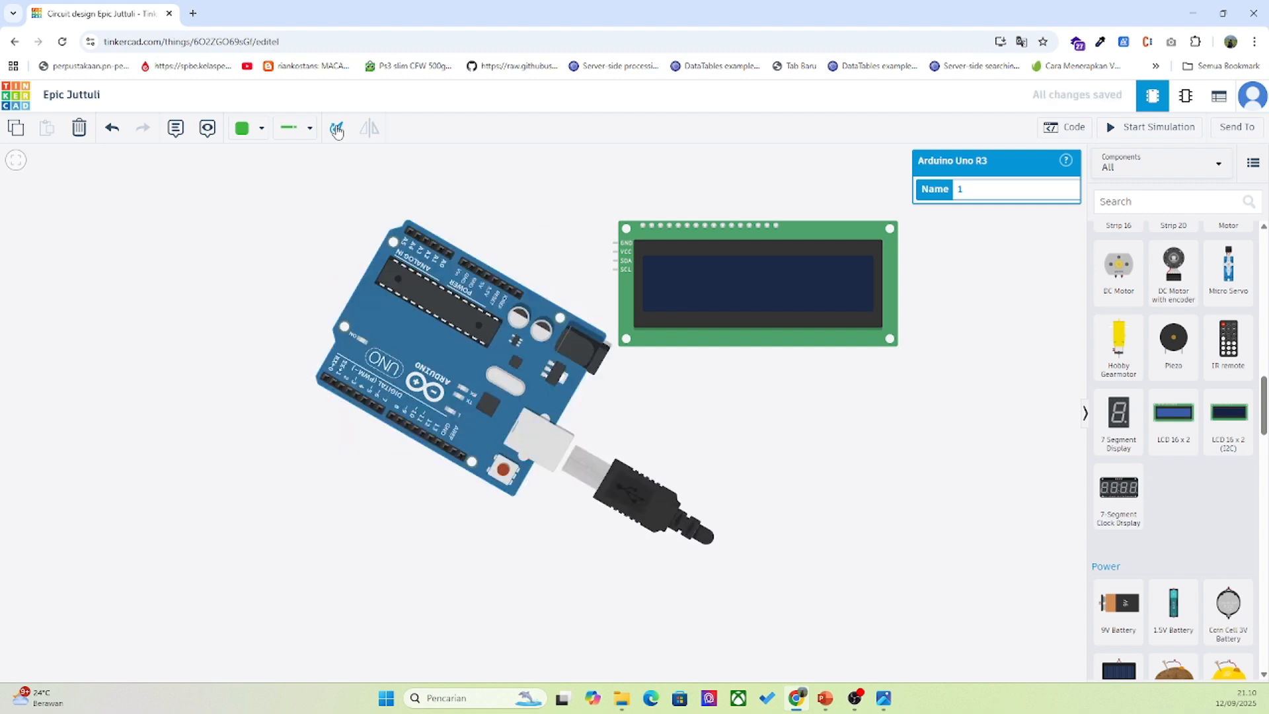
click(112, 127)
drag(445, 361, 444, 507)
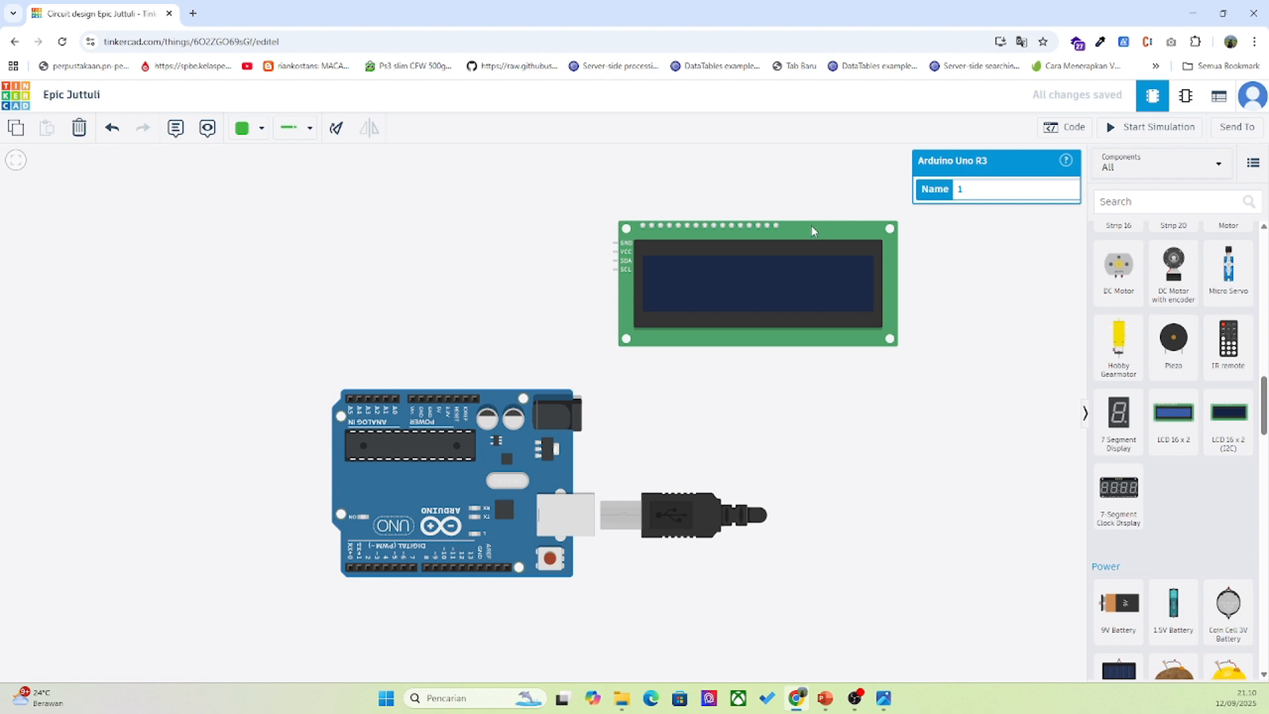
drag(813, 231, 823, 289)
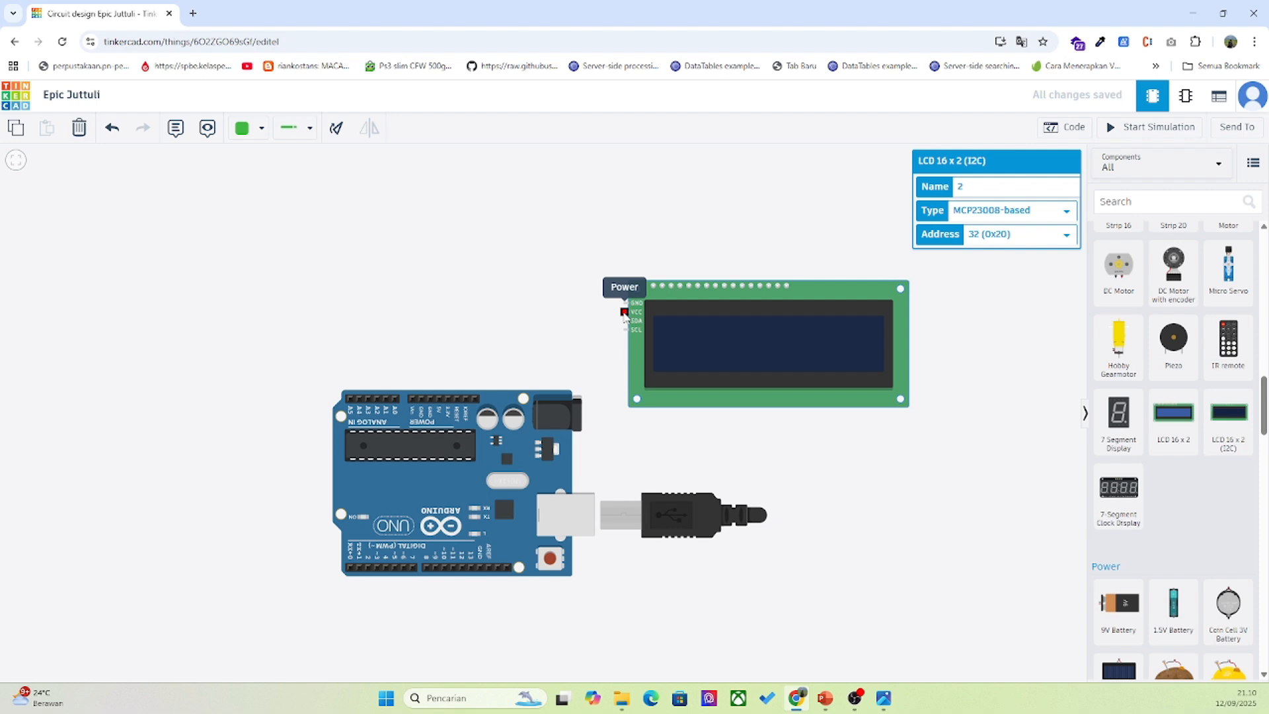
Connect the LCD's VCC pin to the Arduino's 5V pin with a single-bend wire and color it purple
click(624, 313)
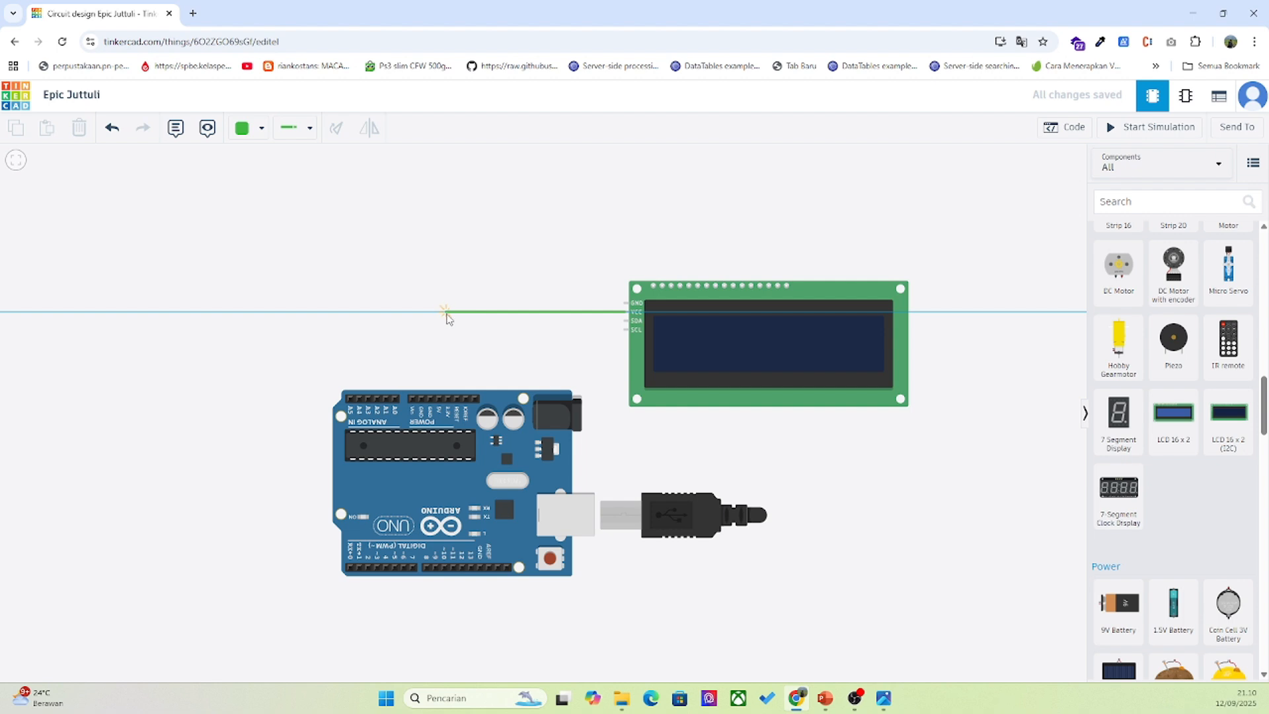
click(447, 316)
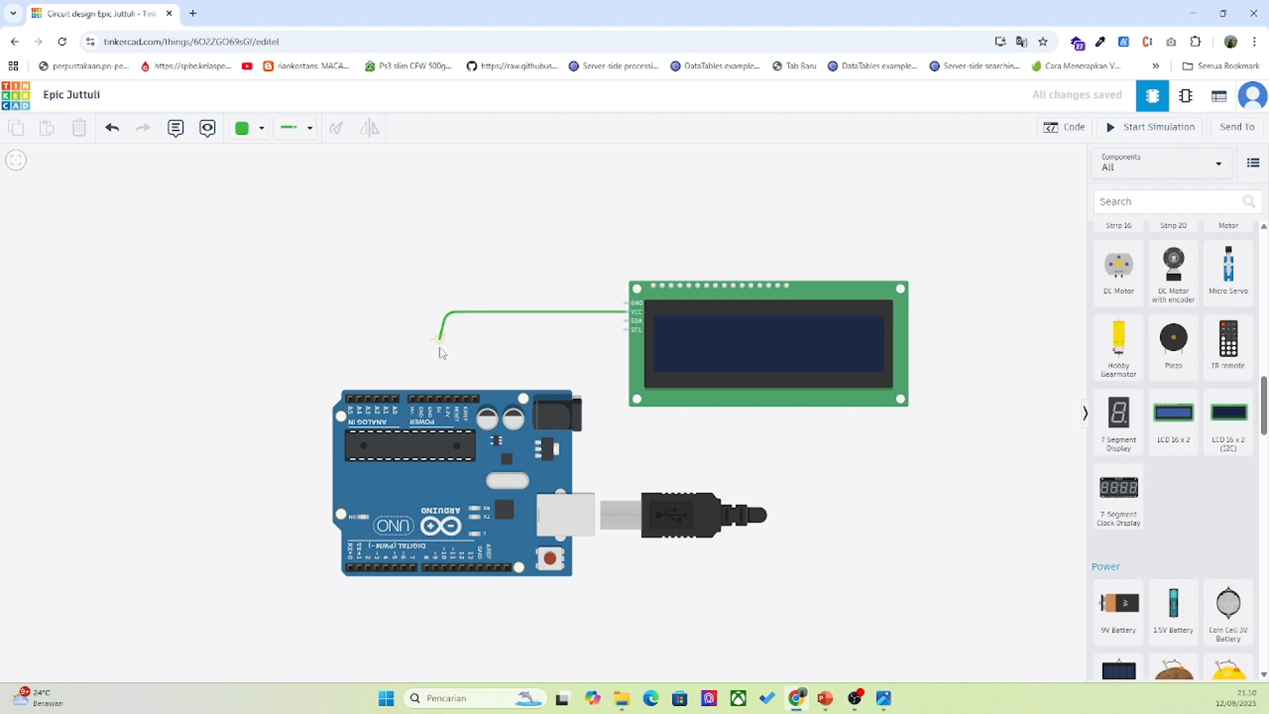
click(441, 398)
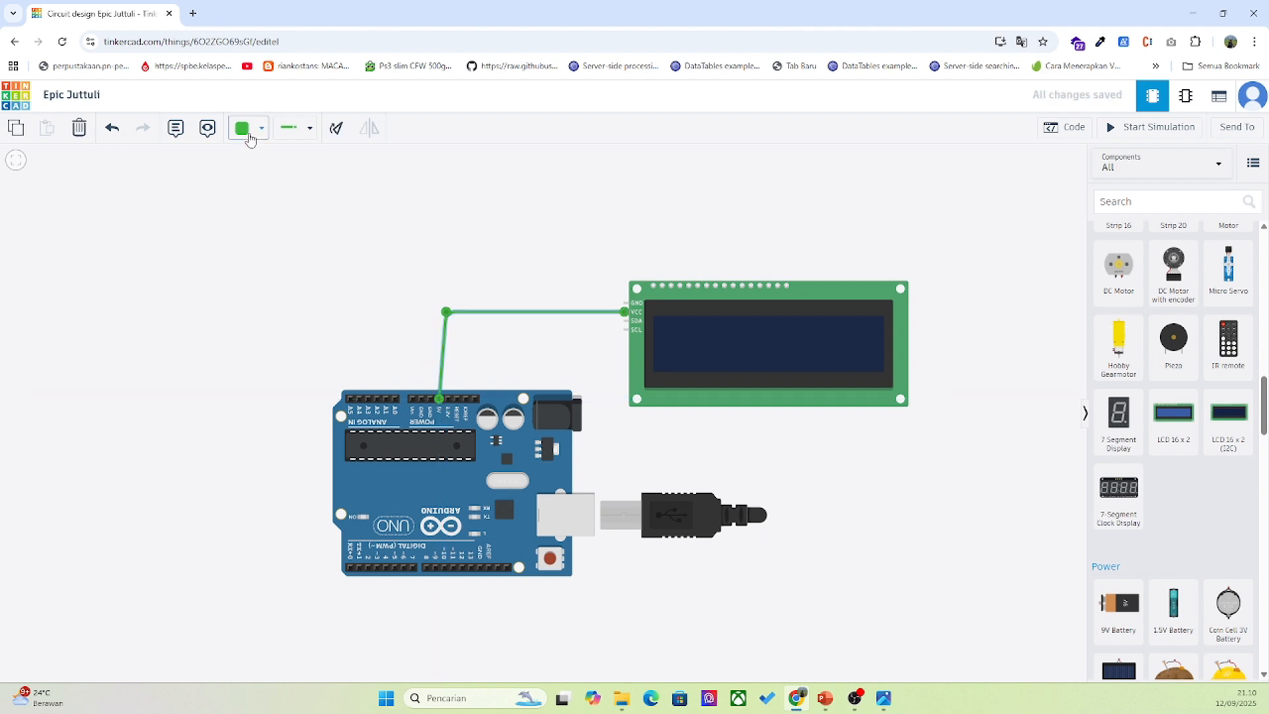
click(250, 132)
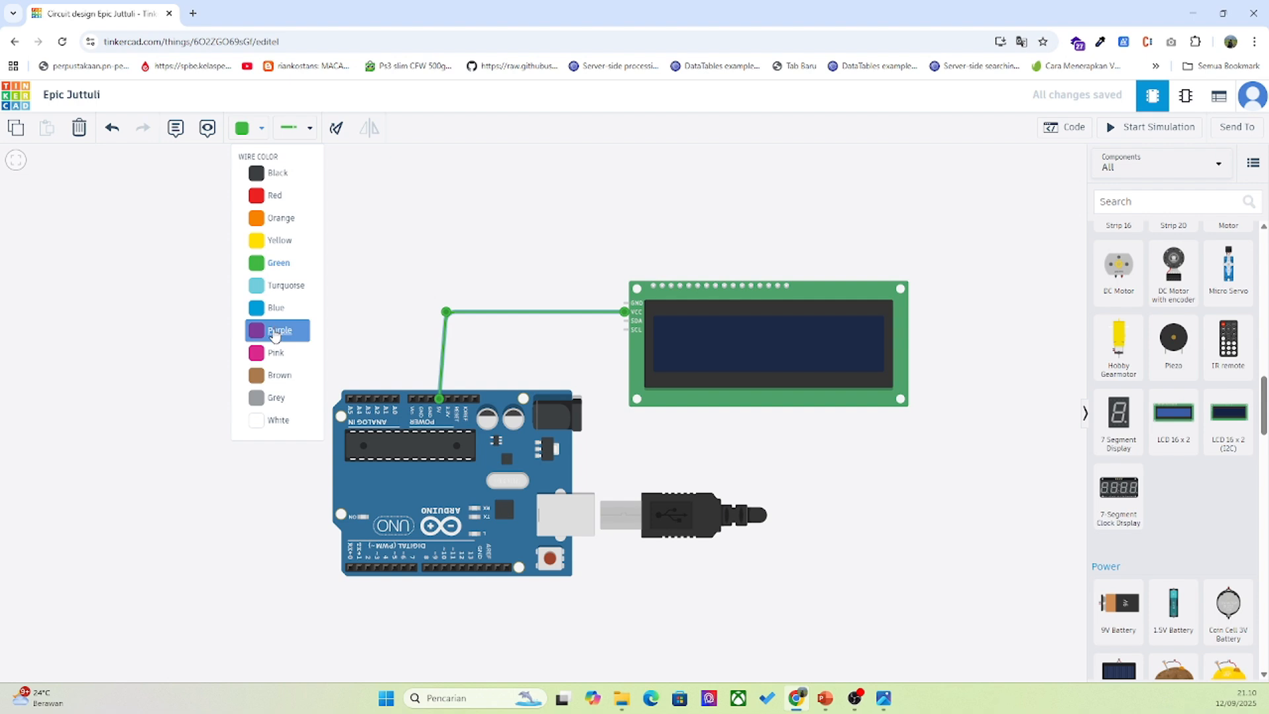
click(275, 333)
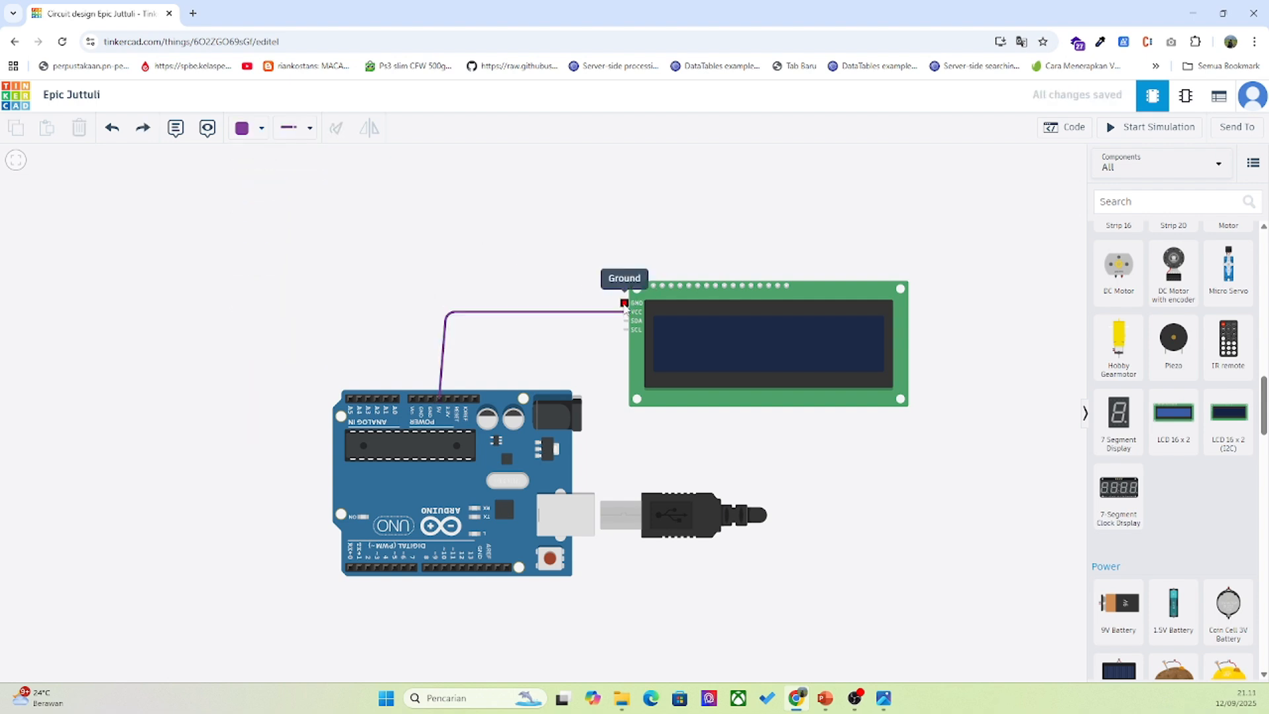
Connect the LCD's GND pin to the Arduino's GND pin beside 5V with a single-bend wire and color it red
click(625, 304)
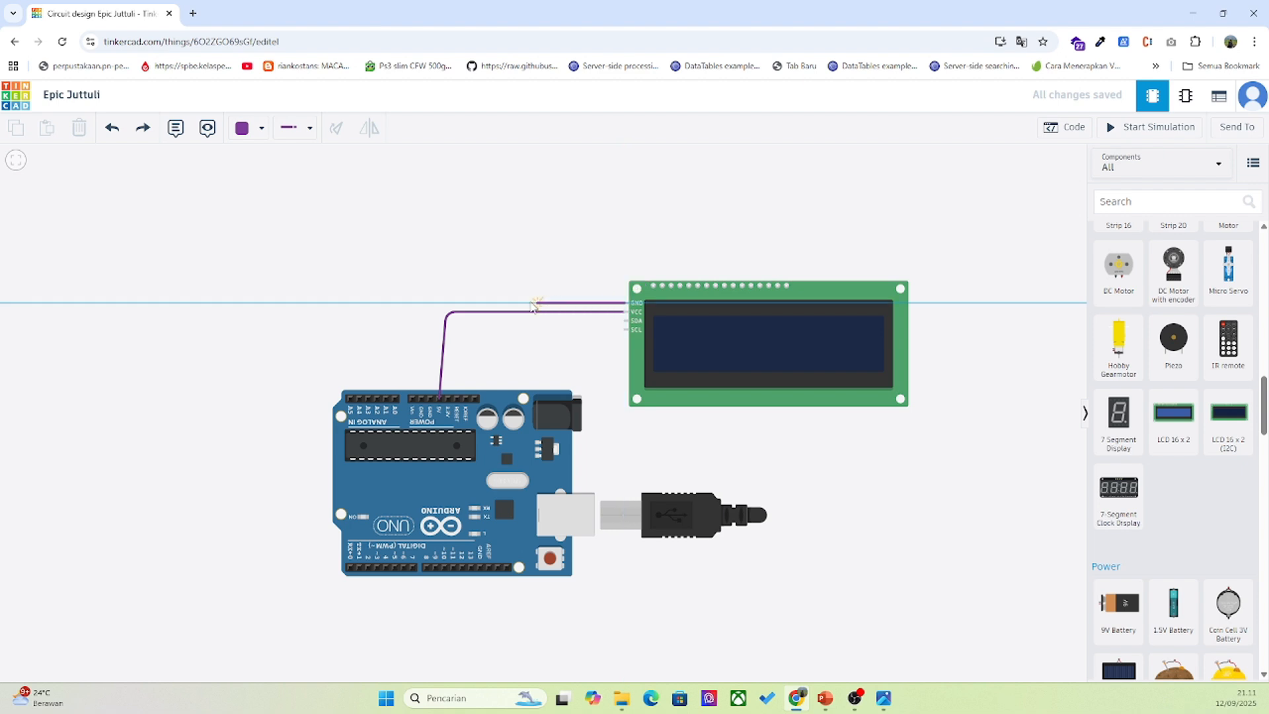
click(433, 306)
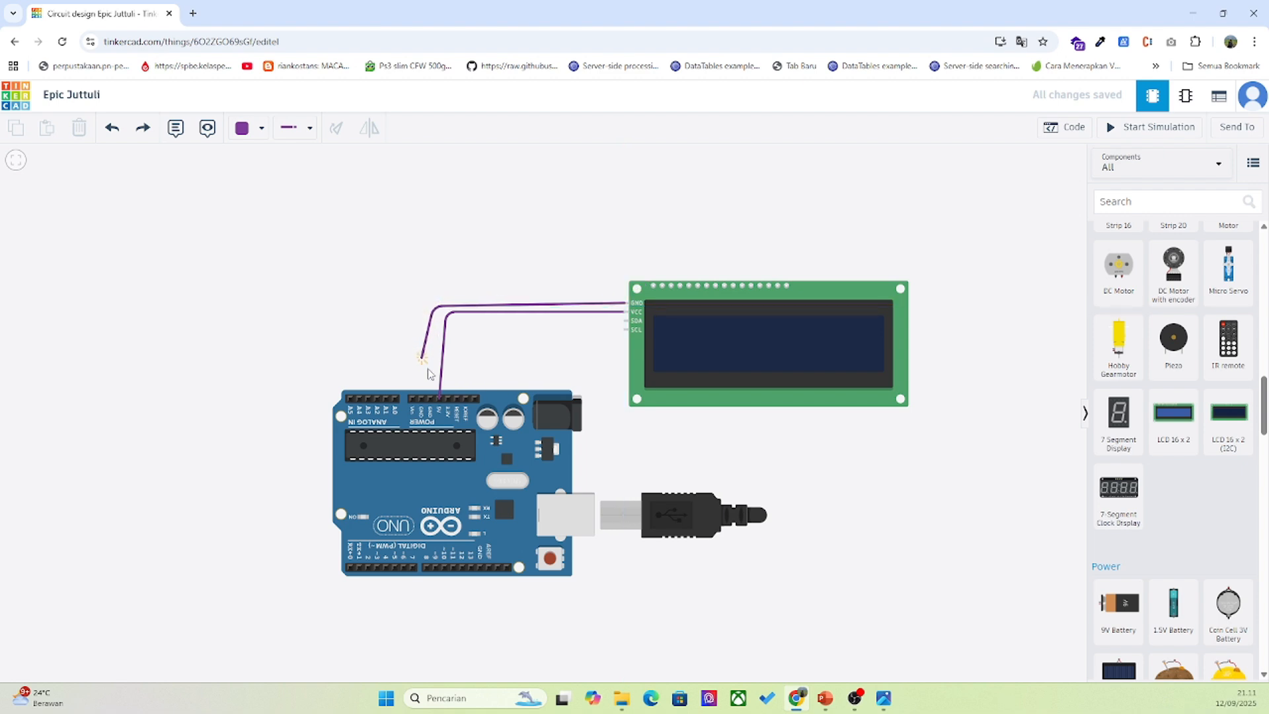
click(429, 398)
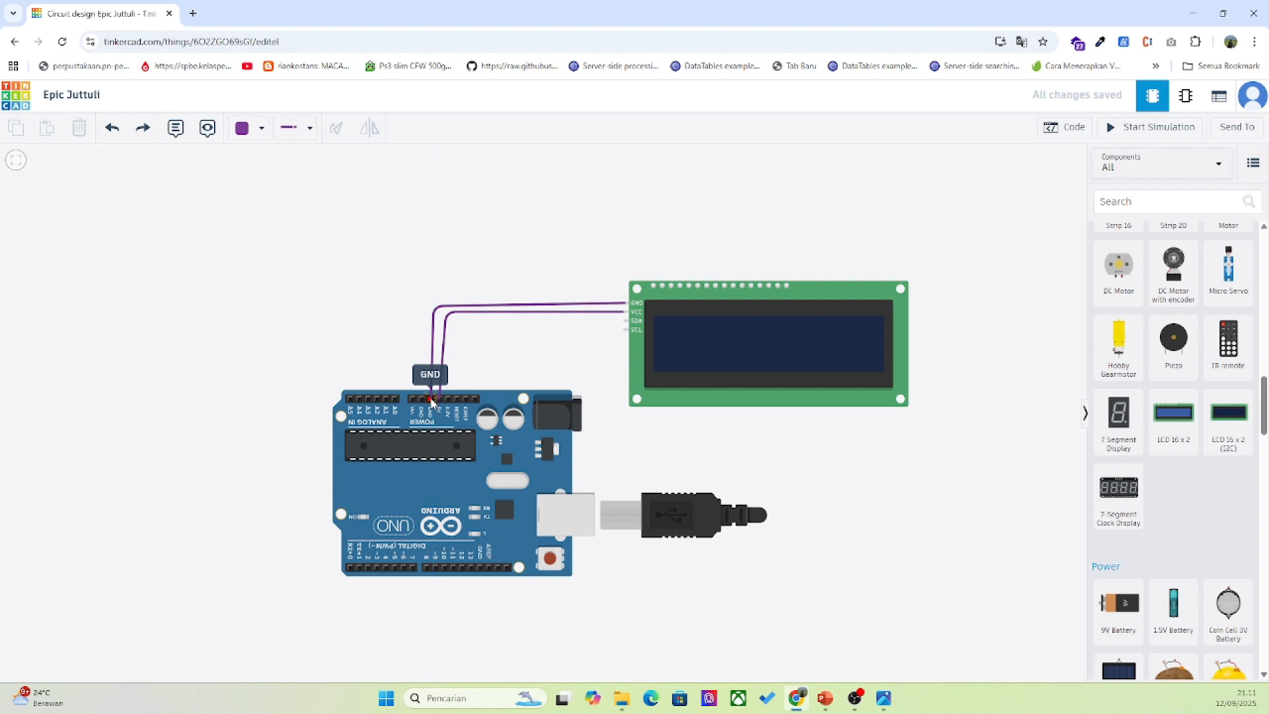
click(431, 399)
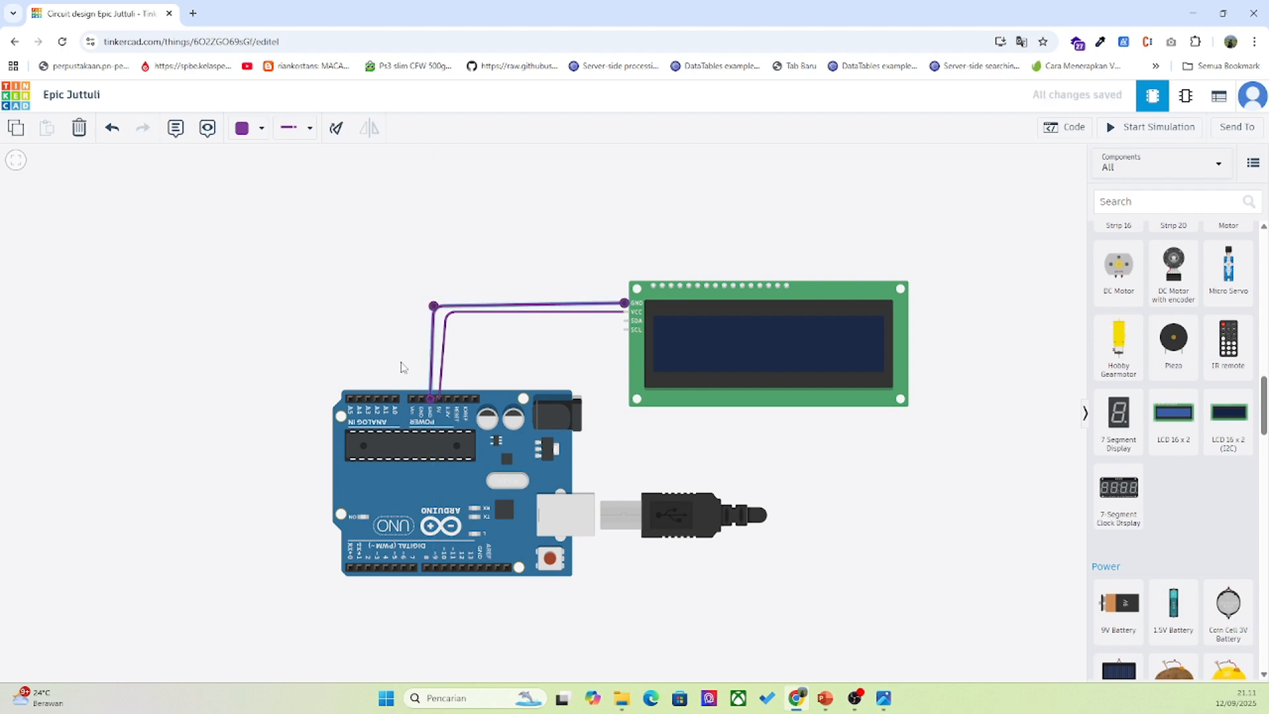
click(248, 132)
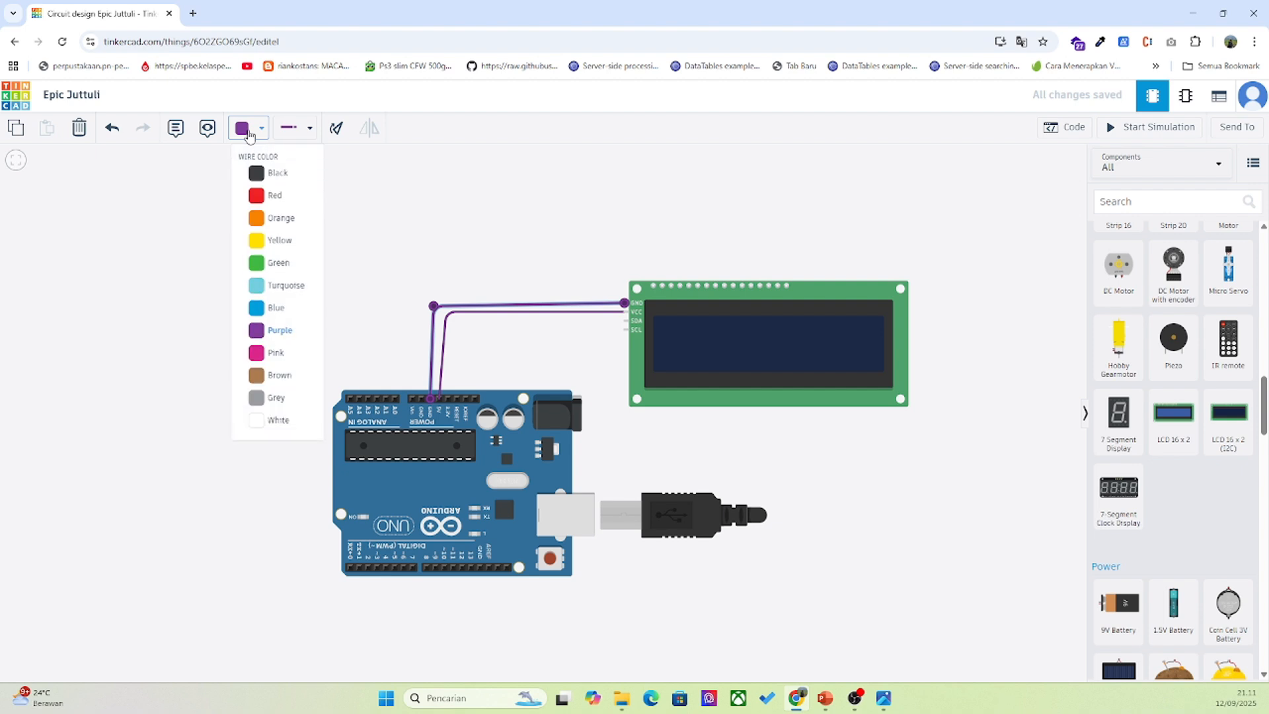
click(258, 195)
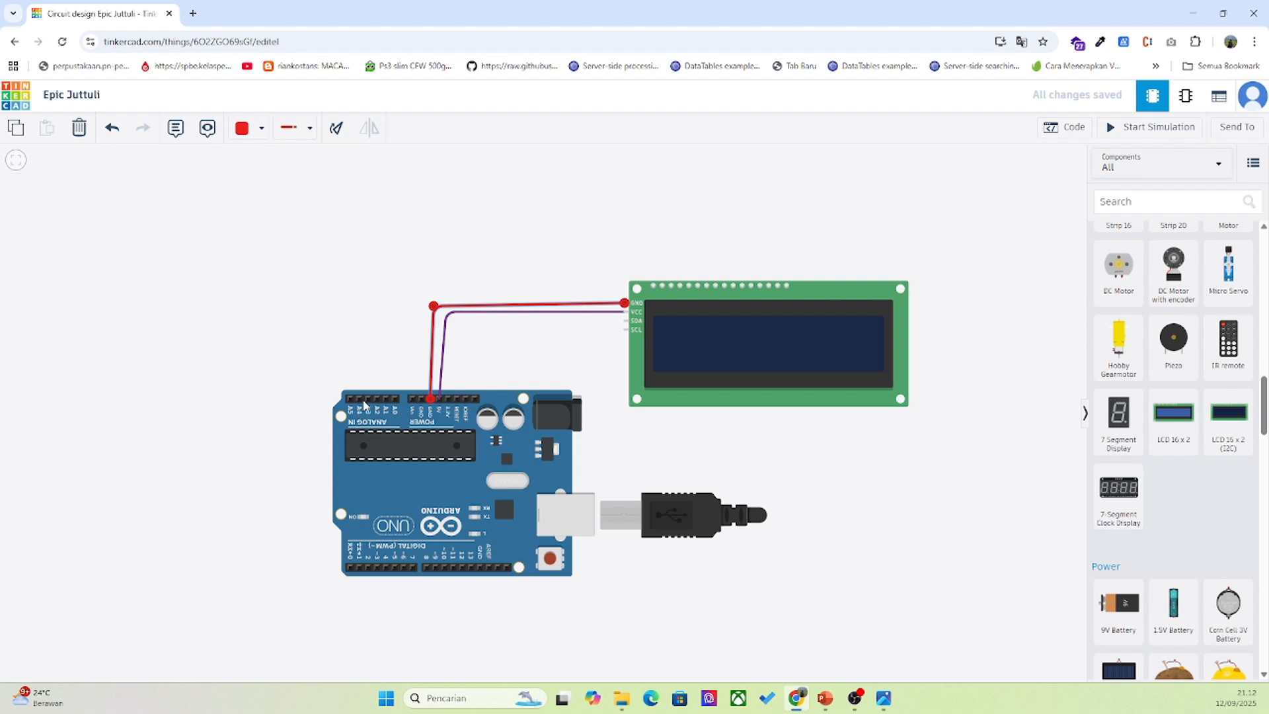
Connect the LCD's SDA pin to the Arduino's A4 pin with a single-bend wire and color it green
click(625, 322)
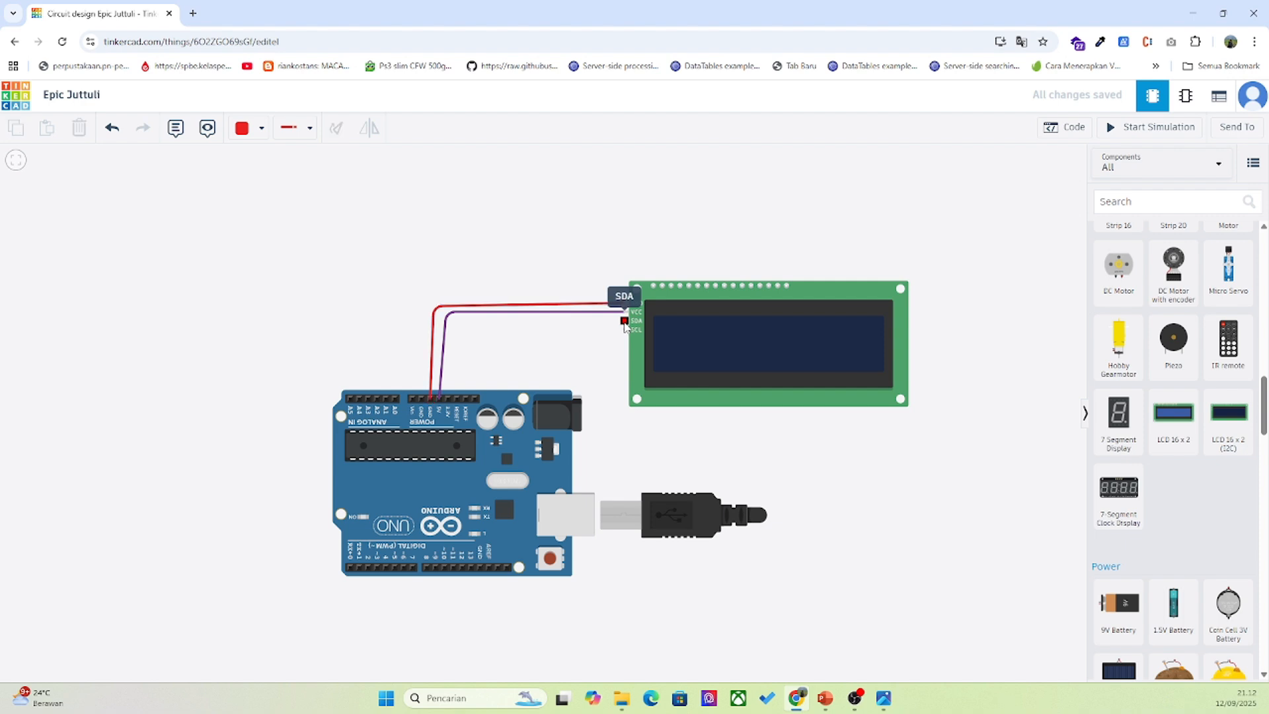
click(374, 333)
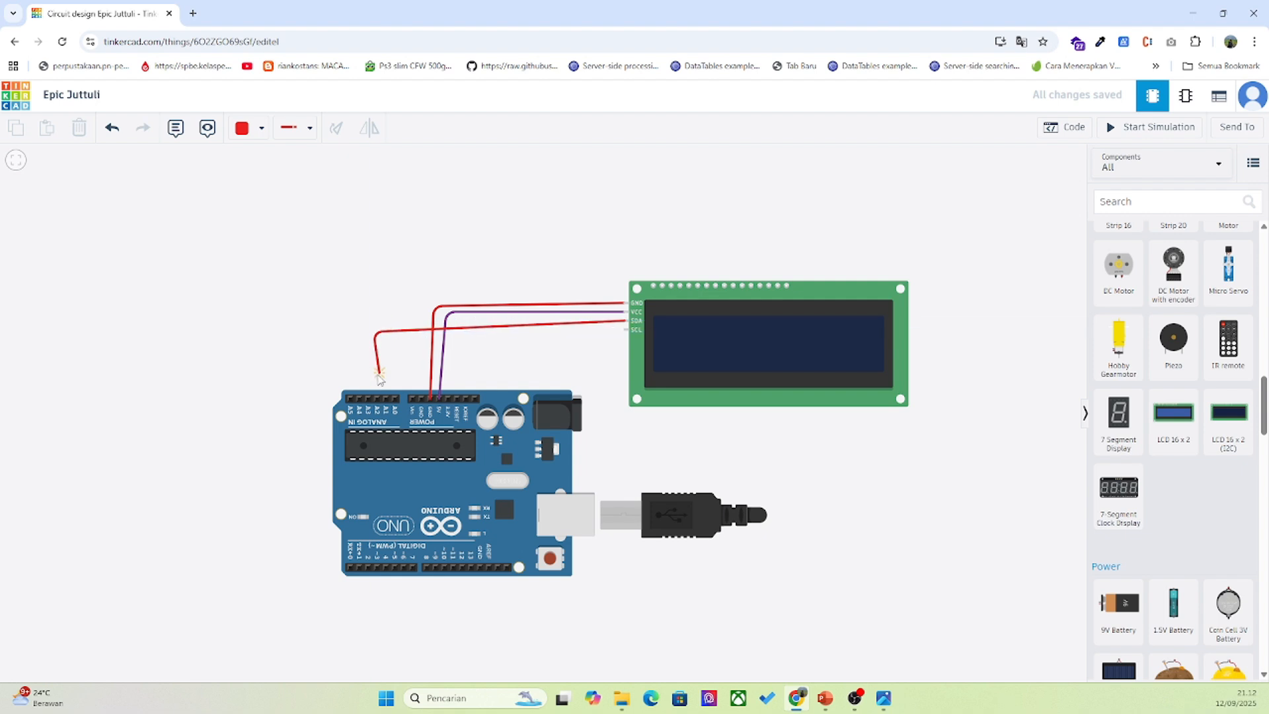
click(359, 397)
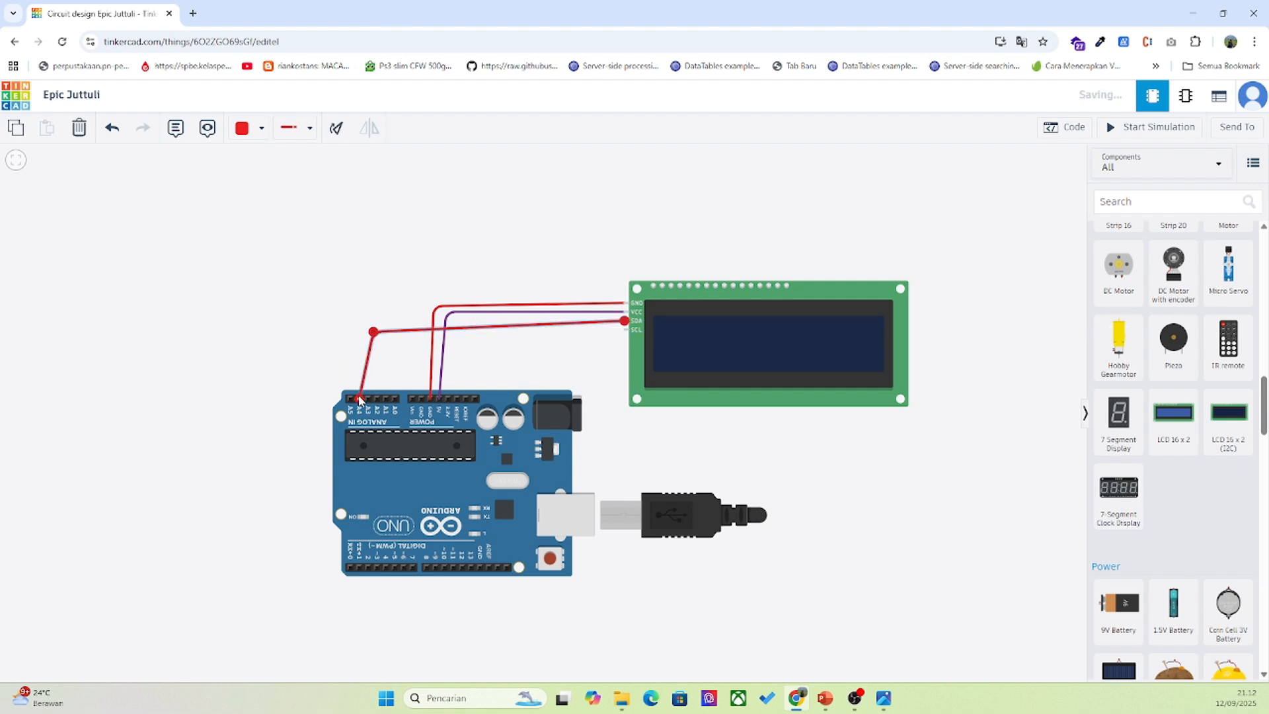
click(248, 129)
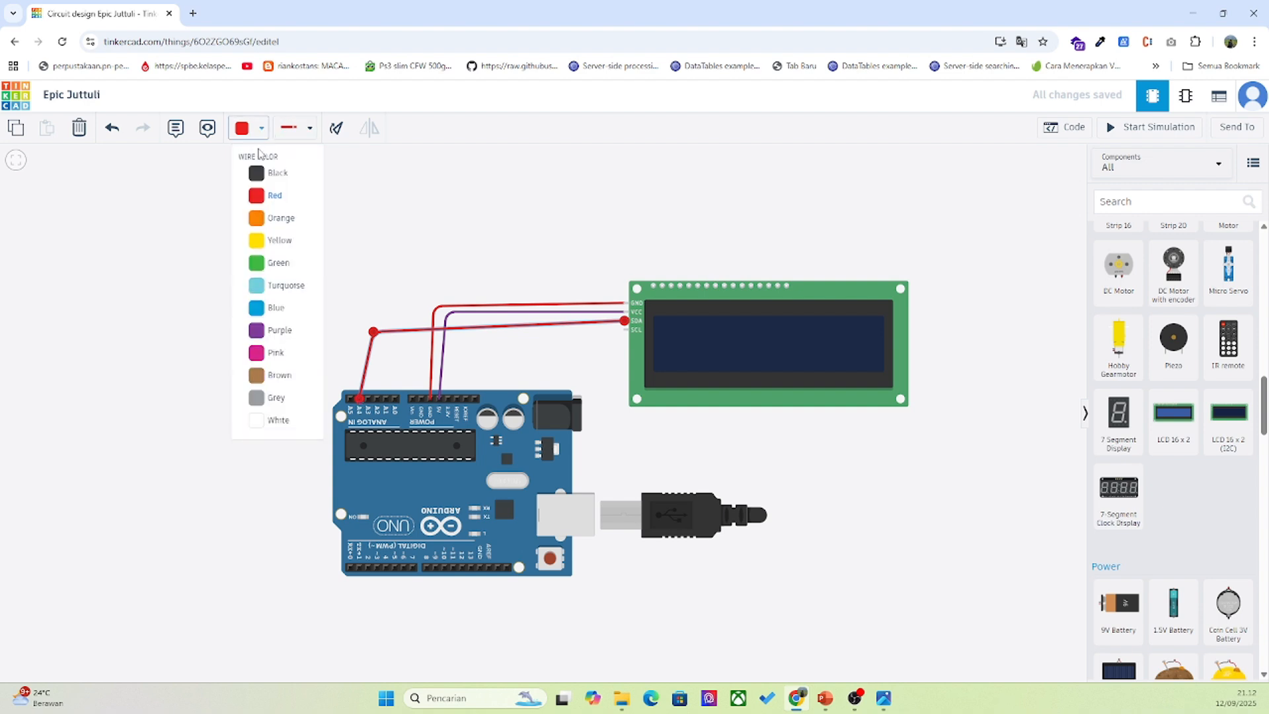
click(278, 265)
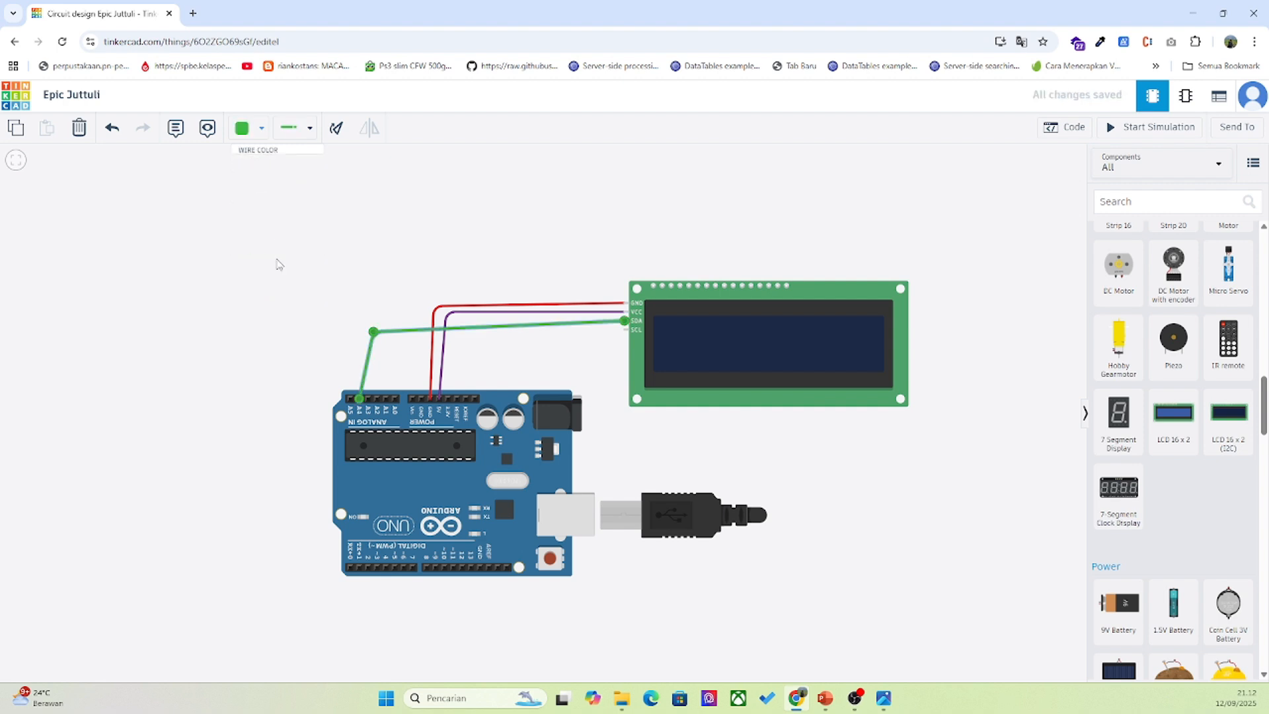
Connect the LCD's SCL pin to the Arduino's A5 pin with a single-bend wire and color it orange
click(625, 330)
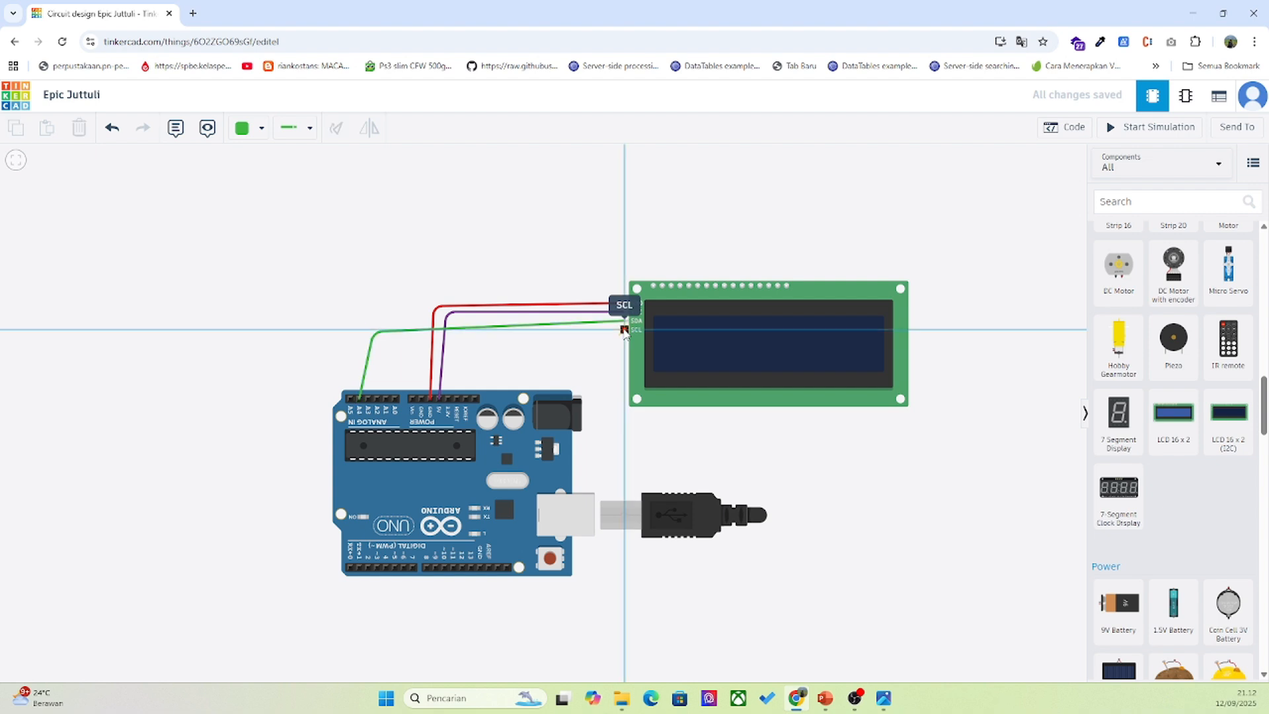
click(354, 337)
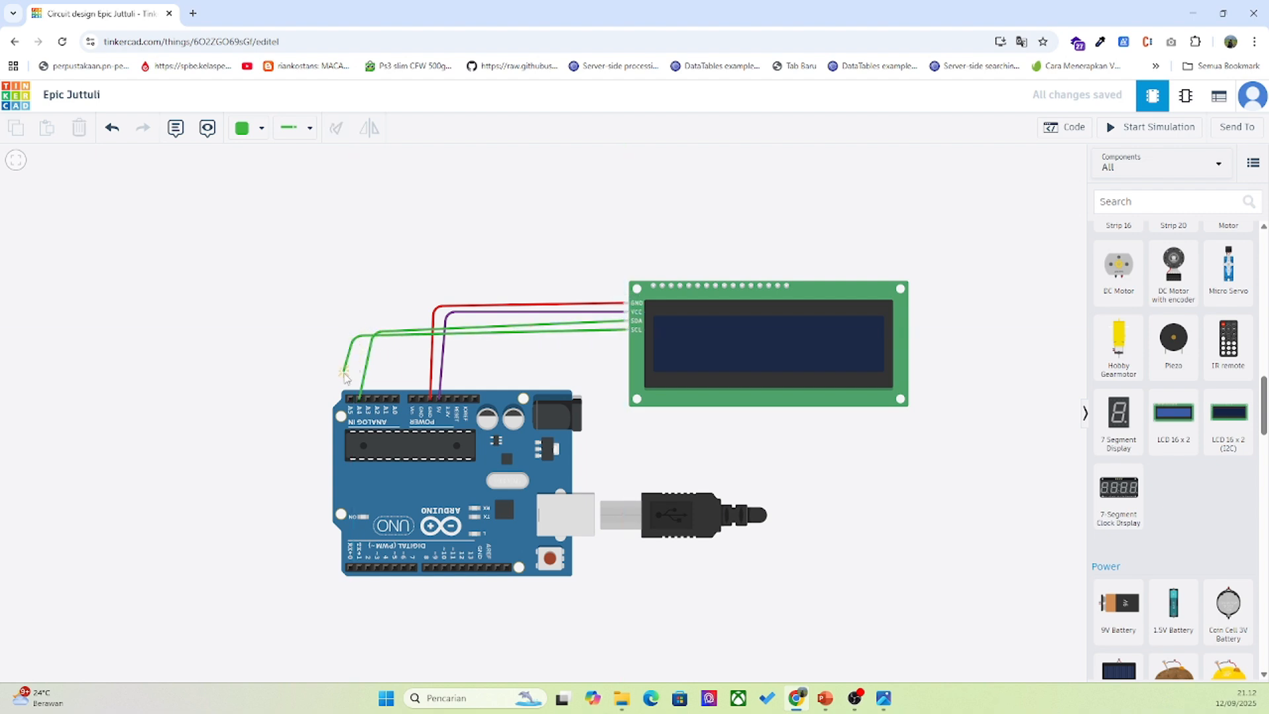
click(351, 398)
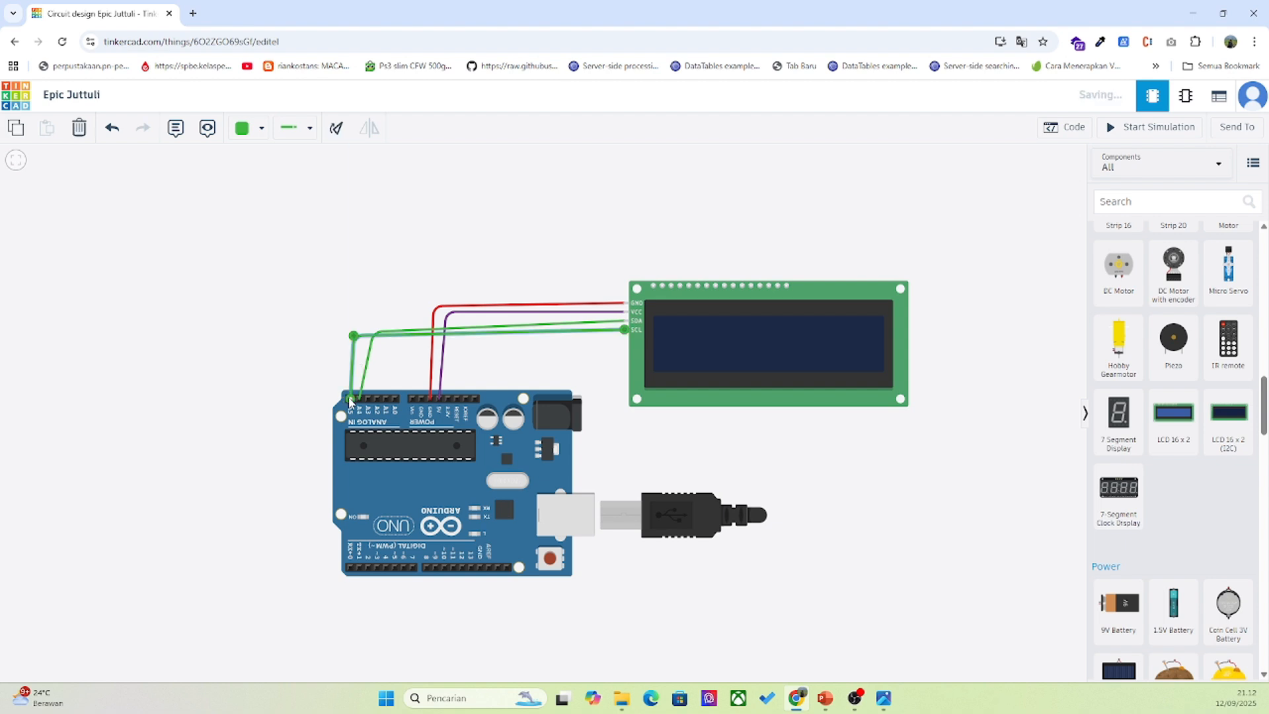
click(258, 132)
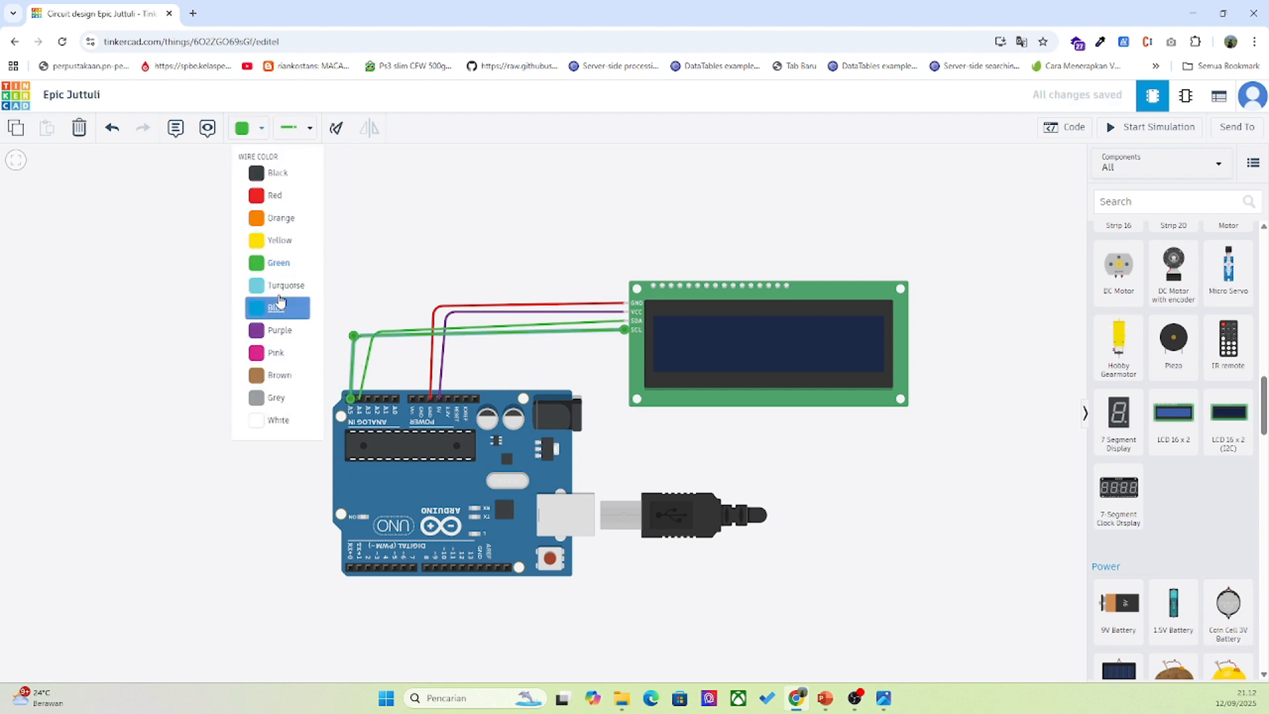
click(276, 218)
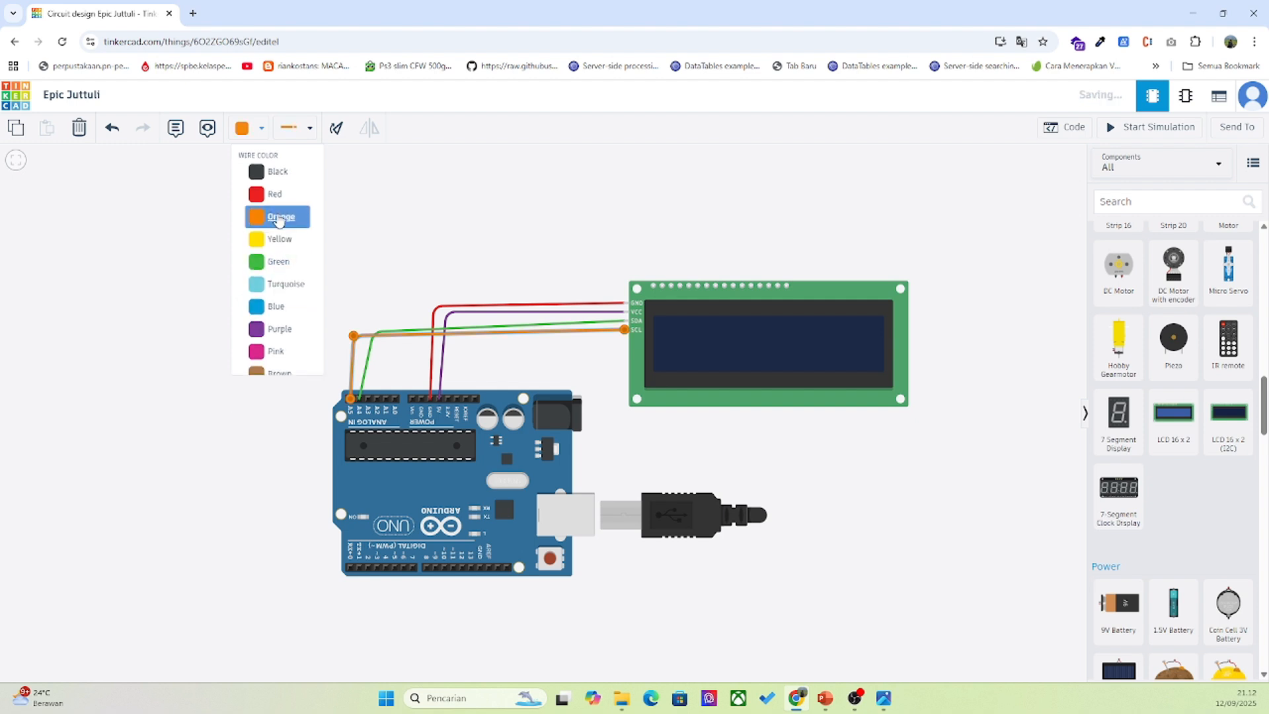
click(636, 221)
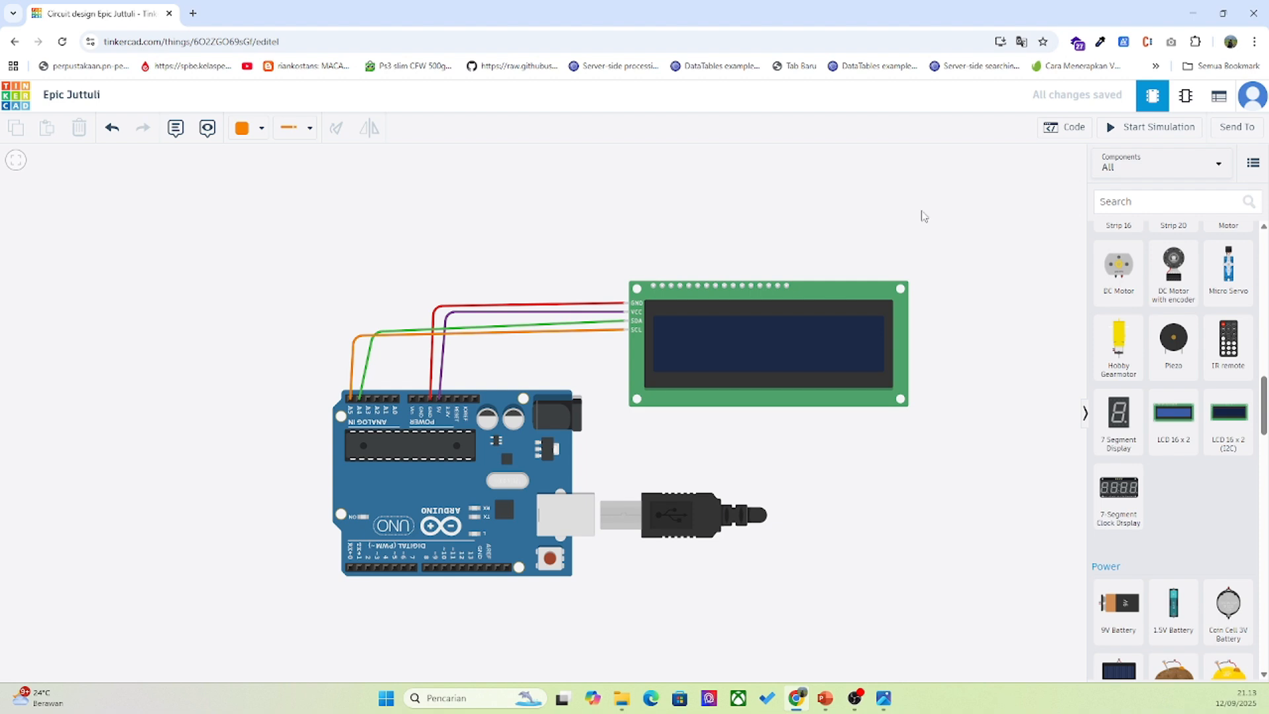
Place a print to LCD 1 block with the text "hello world" inside the on start code block and start the simulation
click(1058, 128)
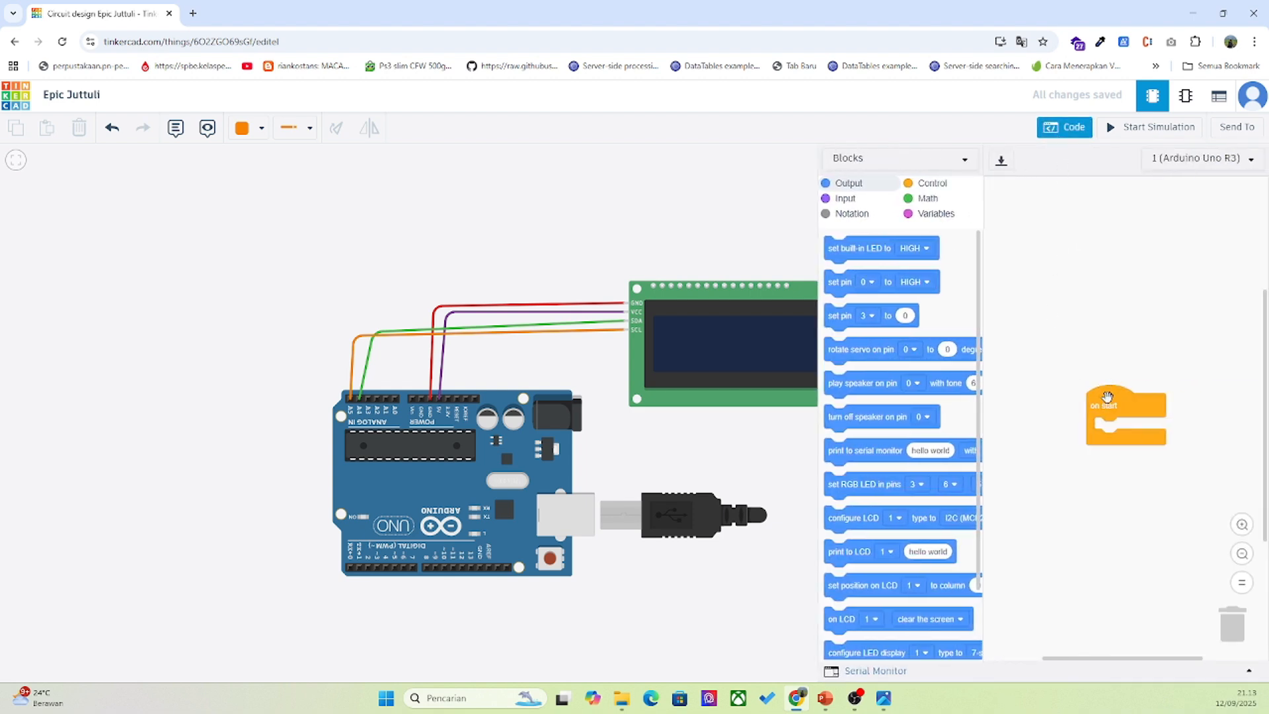
drag(1112, 399, 1080, 365)
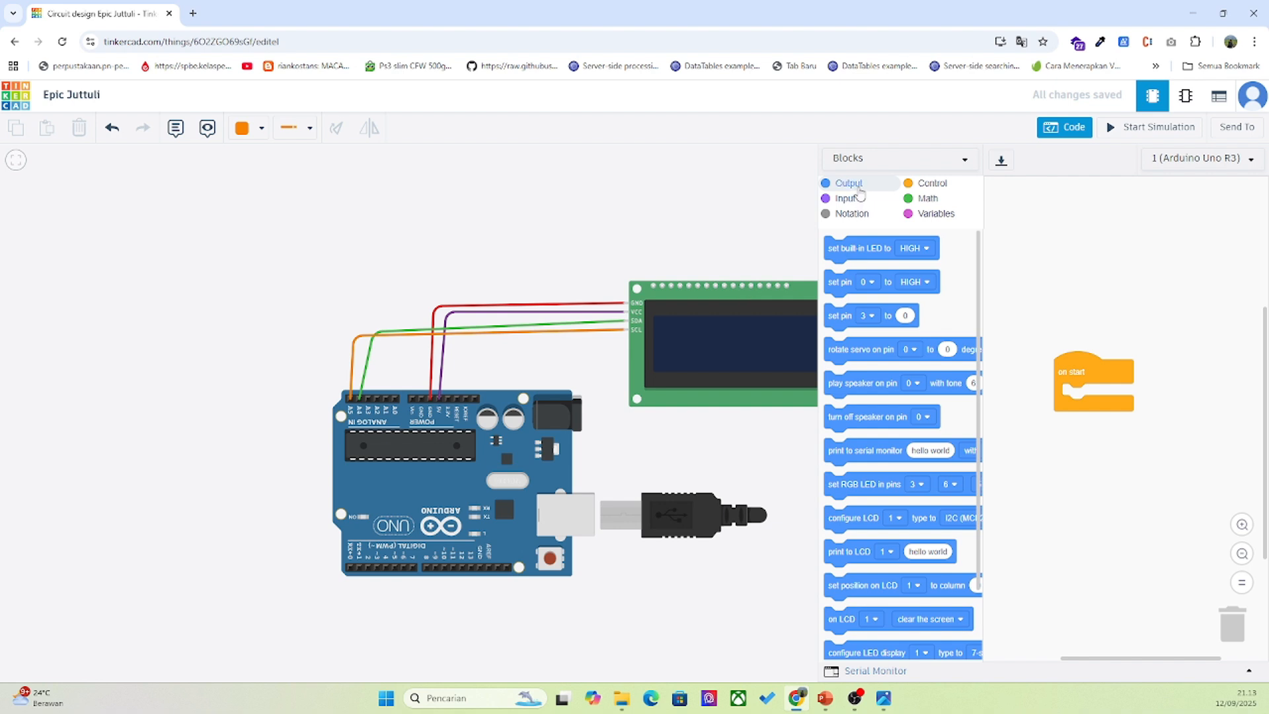
scroll(852, 317, down, 2)
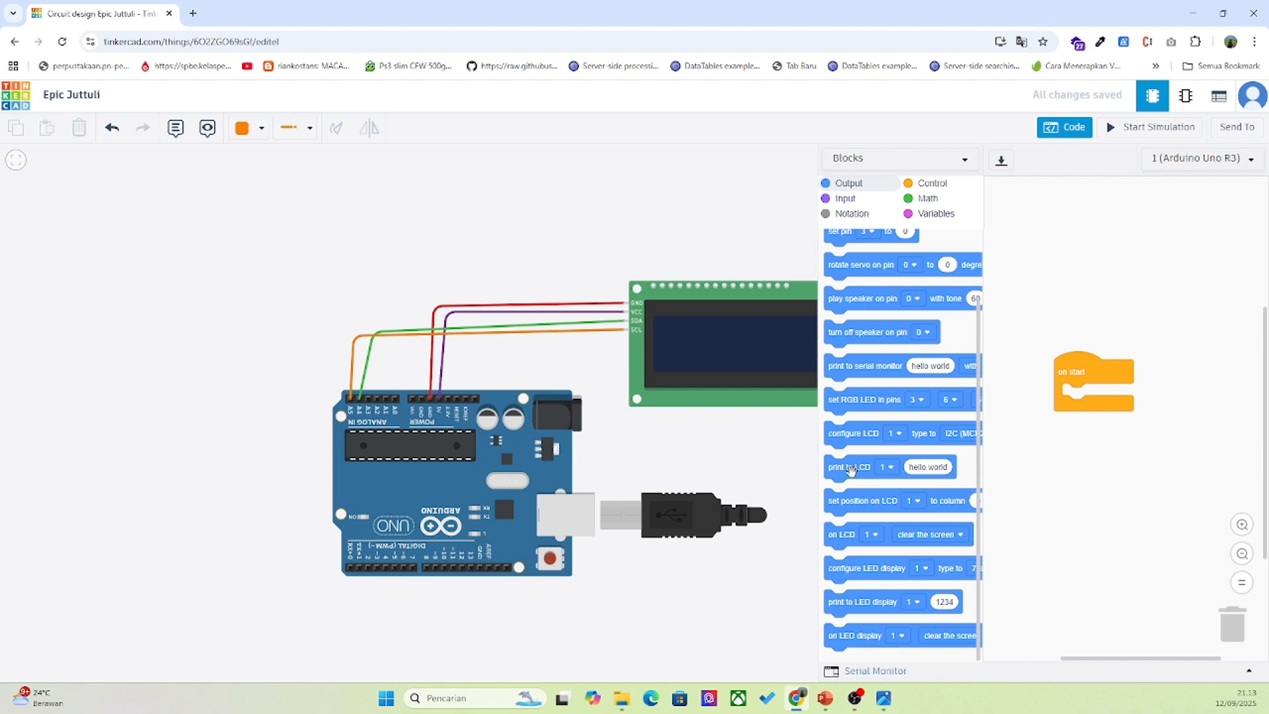
drag(856, 470, 1090, 405)
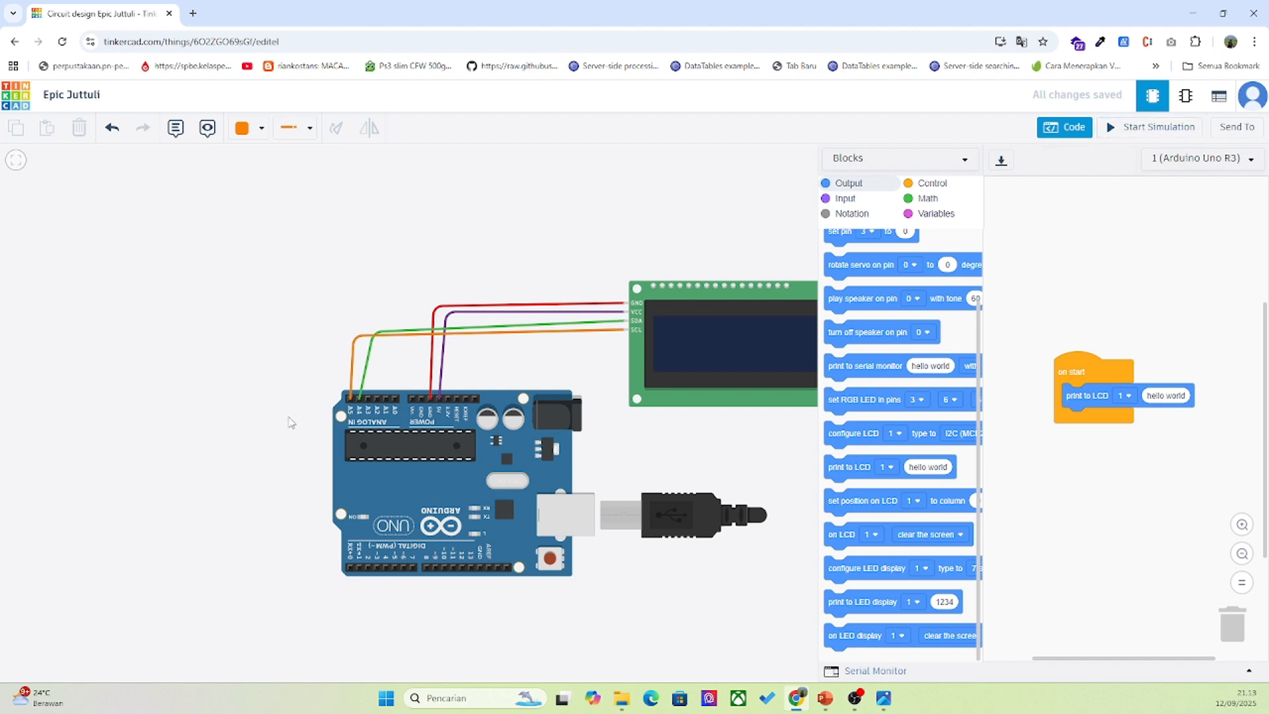
scroll(291, 421, down, 2)
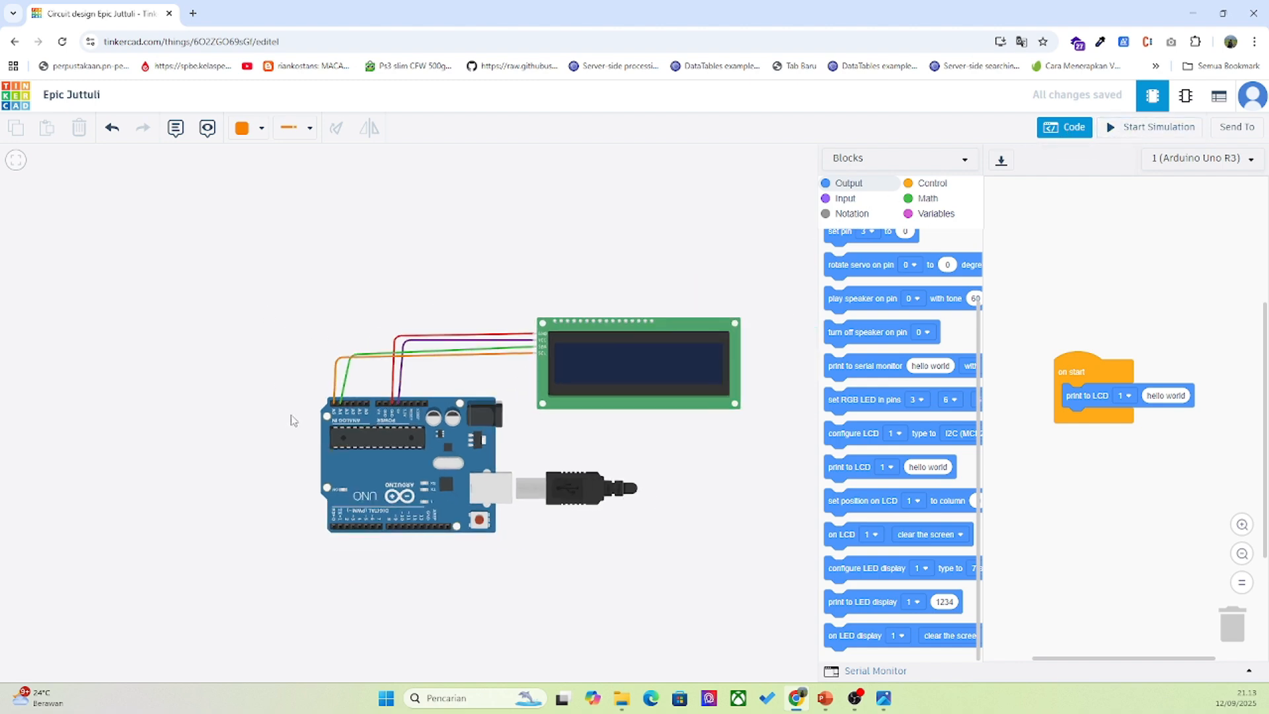
click(1113, 136)
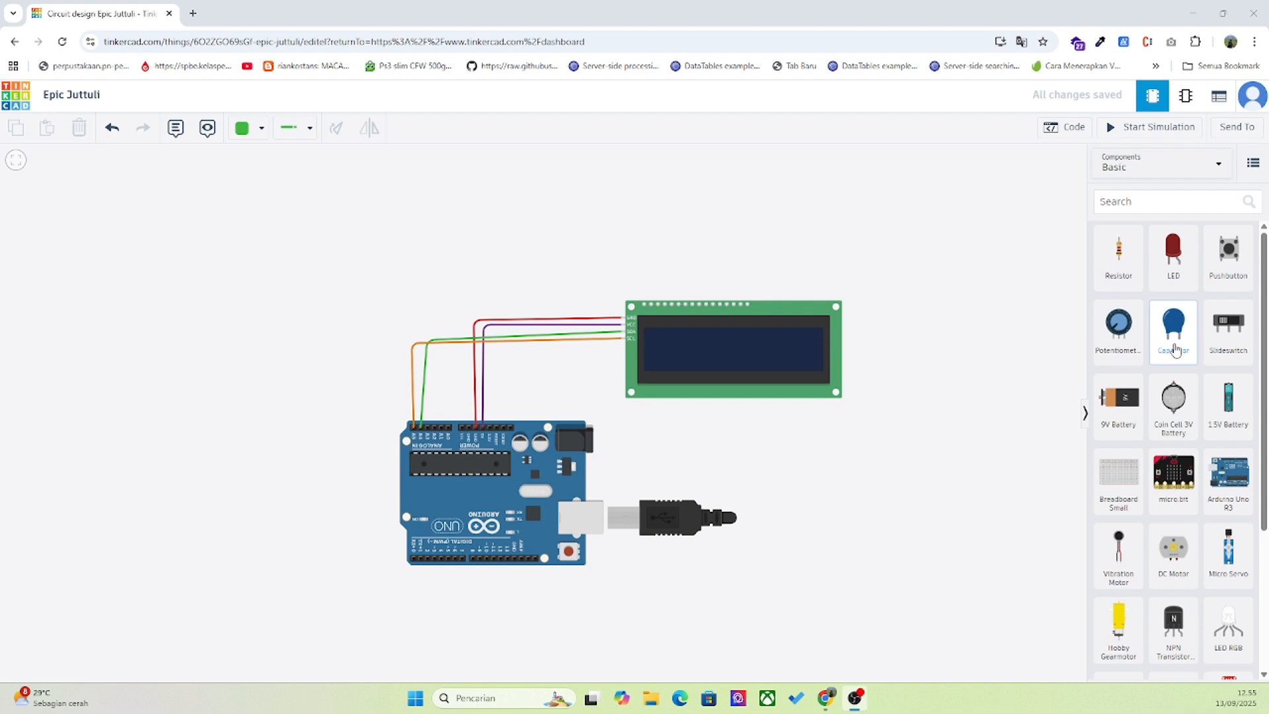
Add a TMP36 temperature sensor from the full component list and place it above the Arduino's power pins, left of the LCD
scroll(1186, 330, down, 3)
scroll(1176, 284, up, 3)
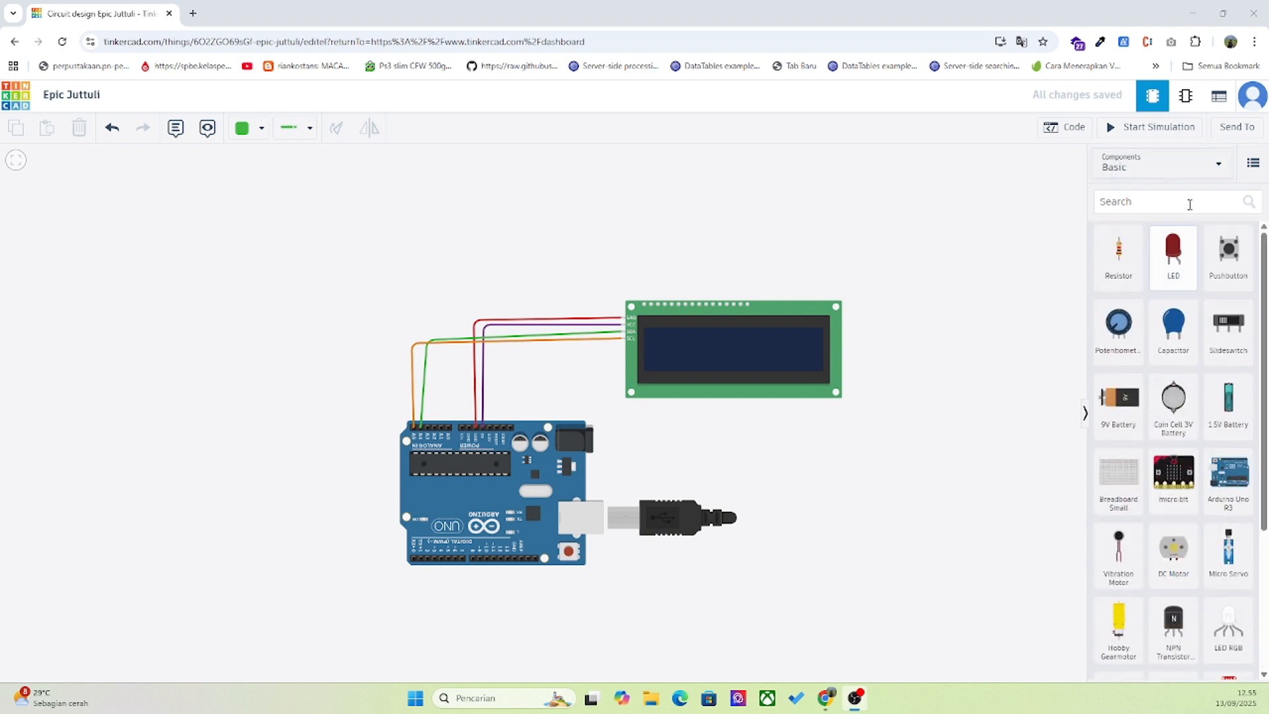
click(1167, 167)
click(1165, 191)
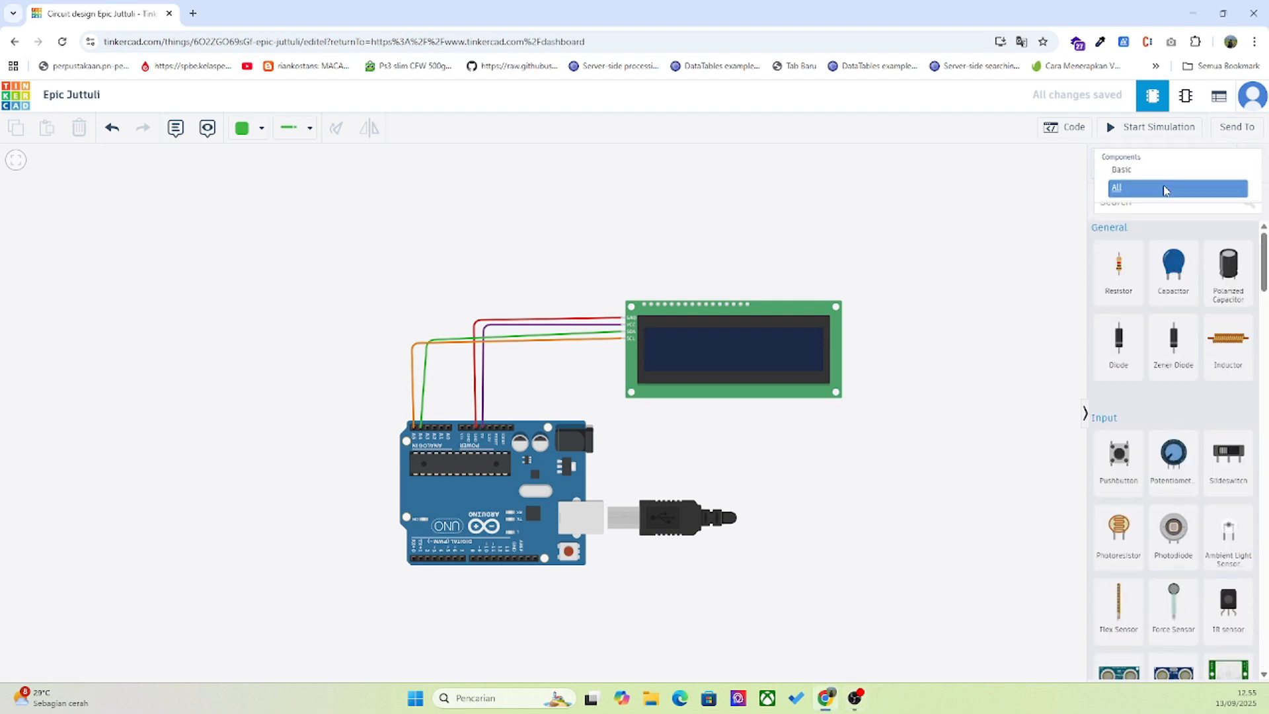
scroll(1157, 382, down, 1)
scroll(1158, 389, down, 4)
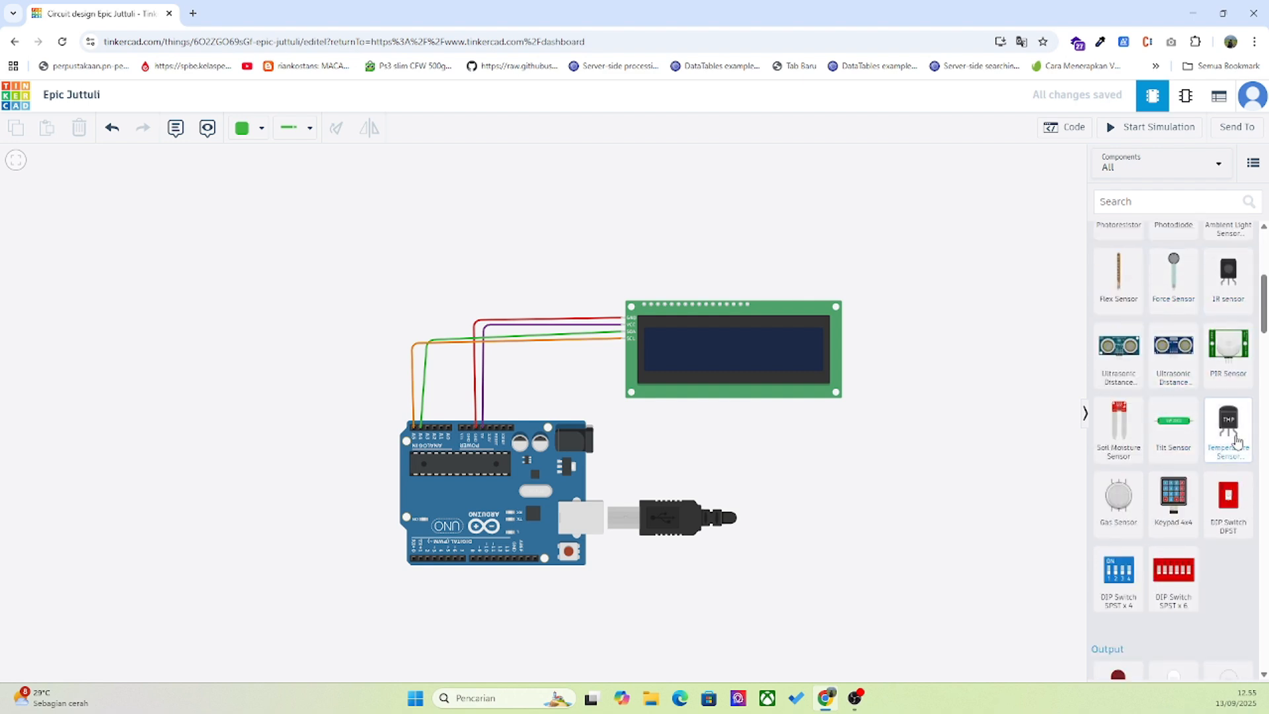
drag(1237, 442, 519, 258)
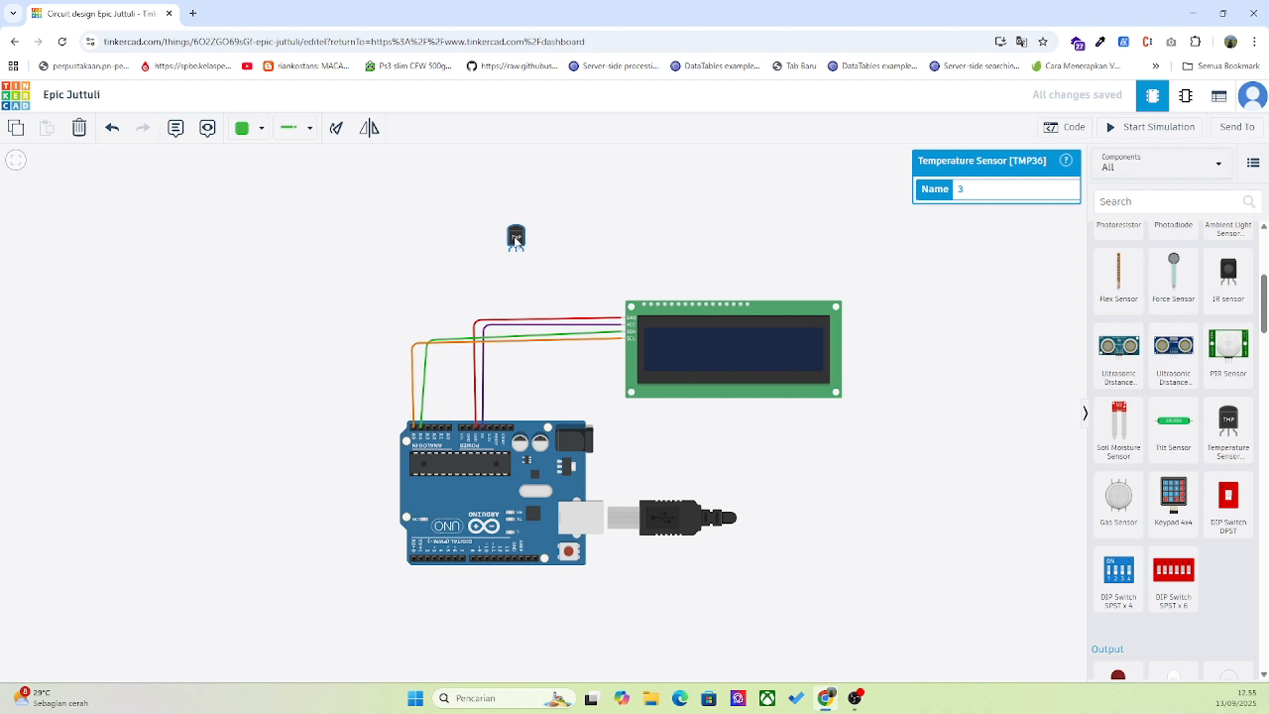
drag(516, 240, 429, 304)
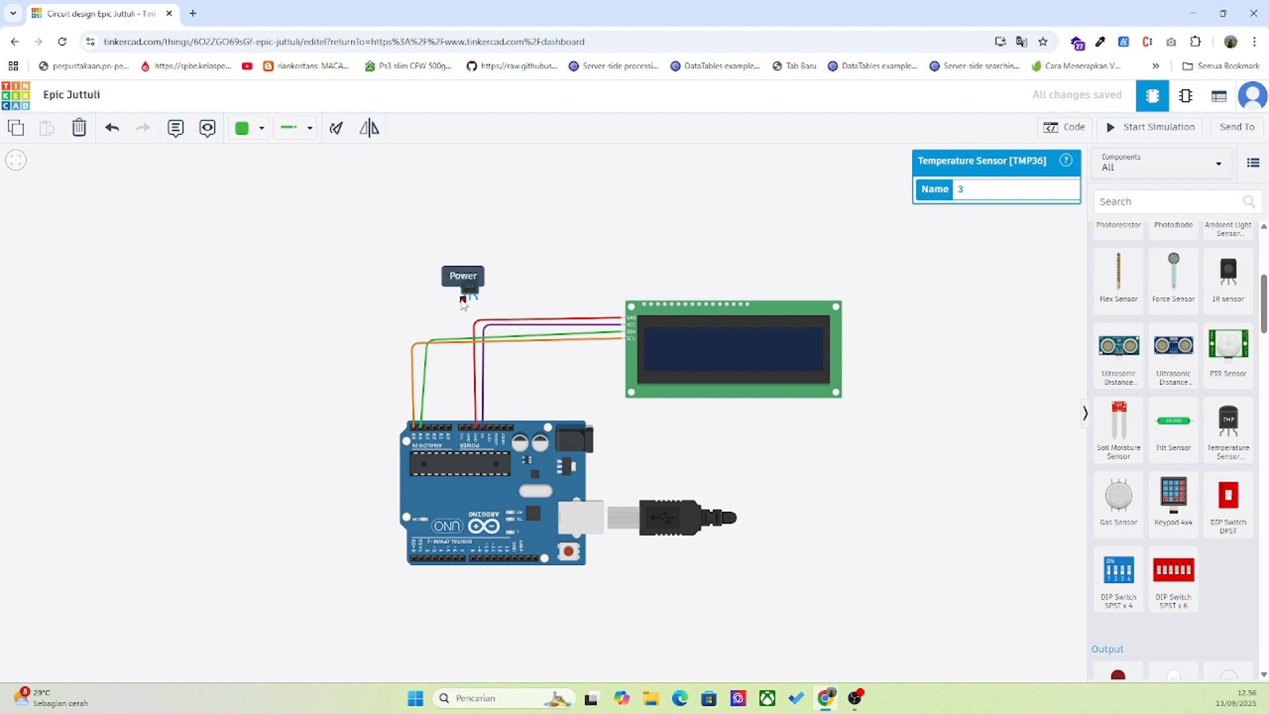
Connect the temperature sensor's Power pin to the Arduino's 3.3V pin with a two-bend wire and color it black
click(463, 301)
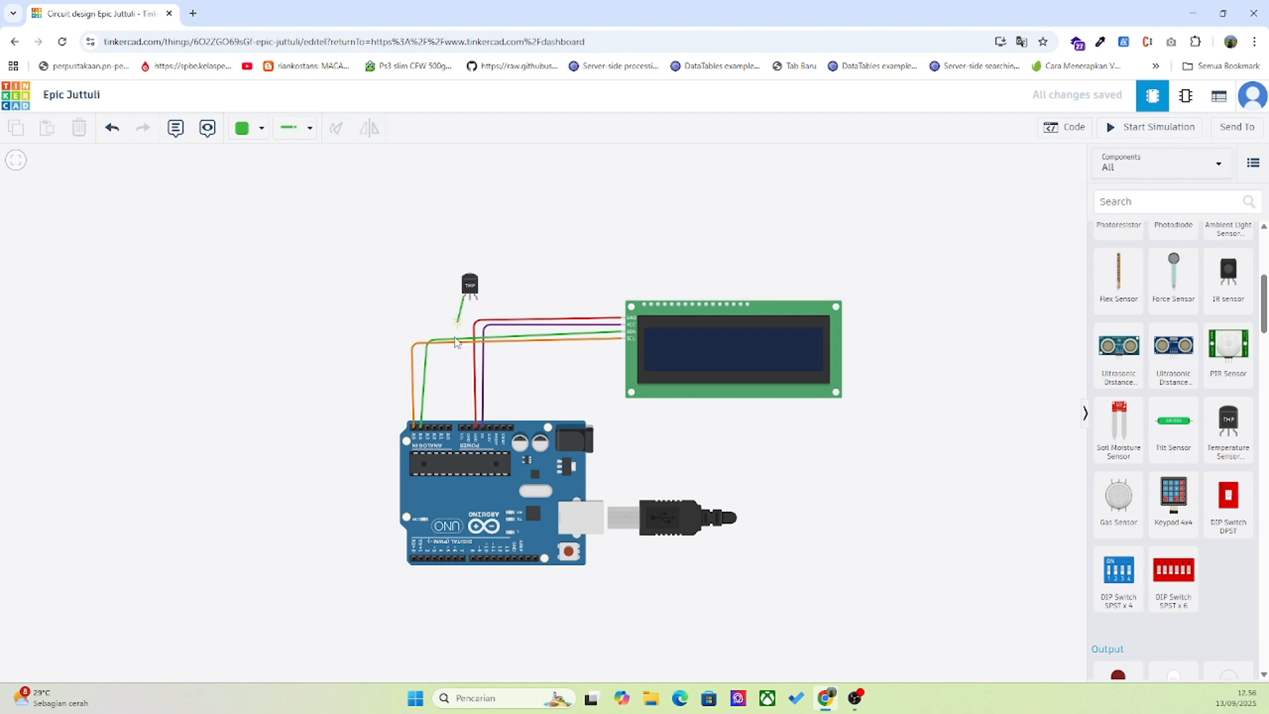
click(458, 382)
click(491, 393)
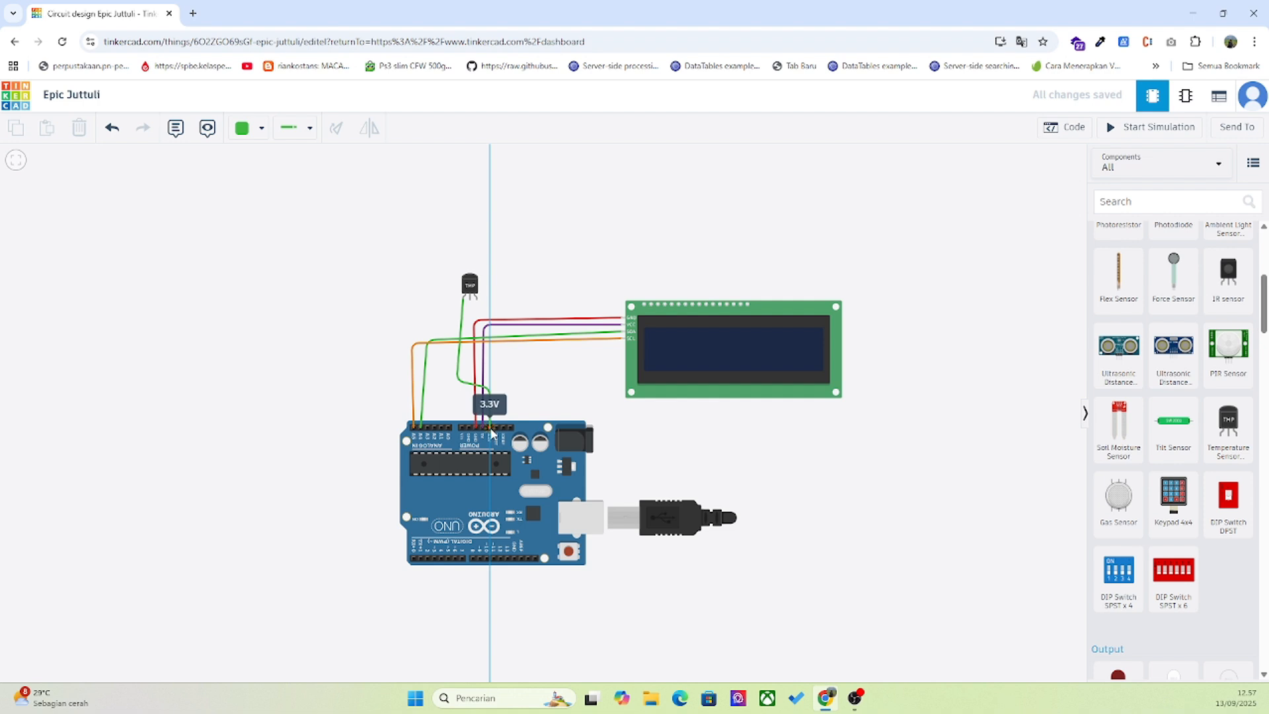
click(491, 428)
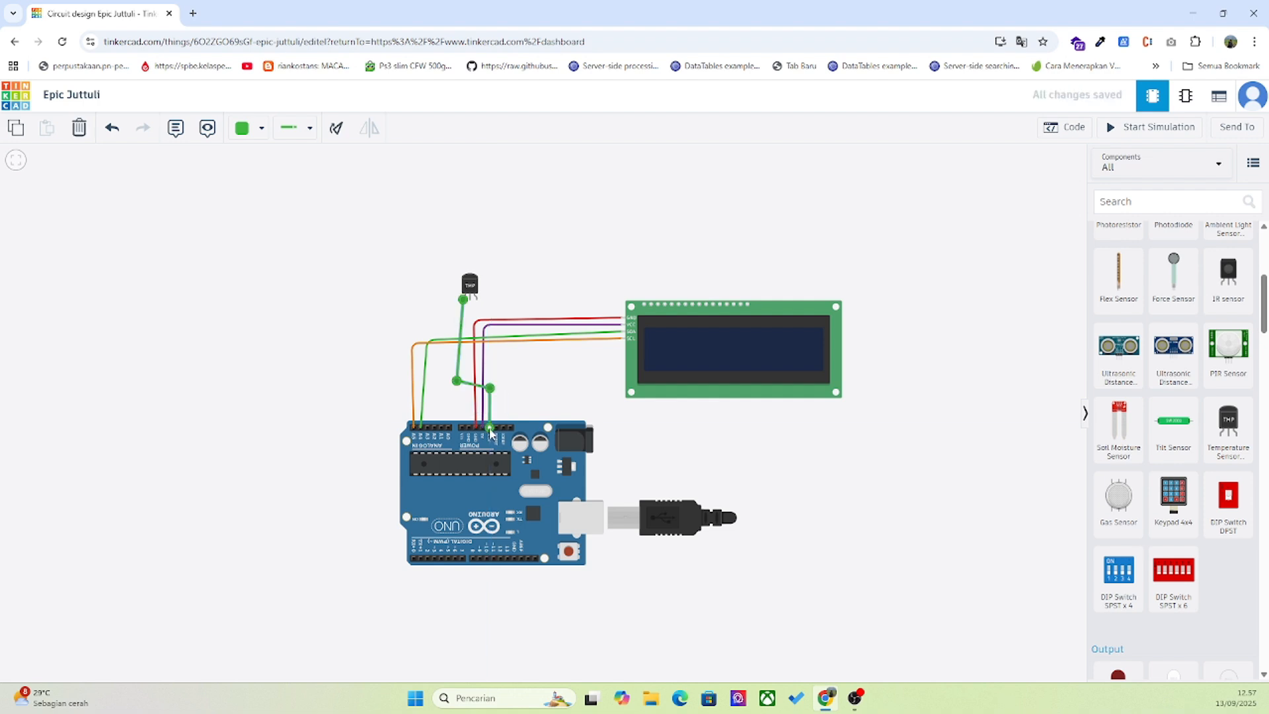
scroll(490, 432, up, 4)
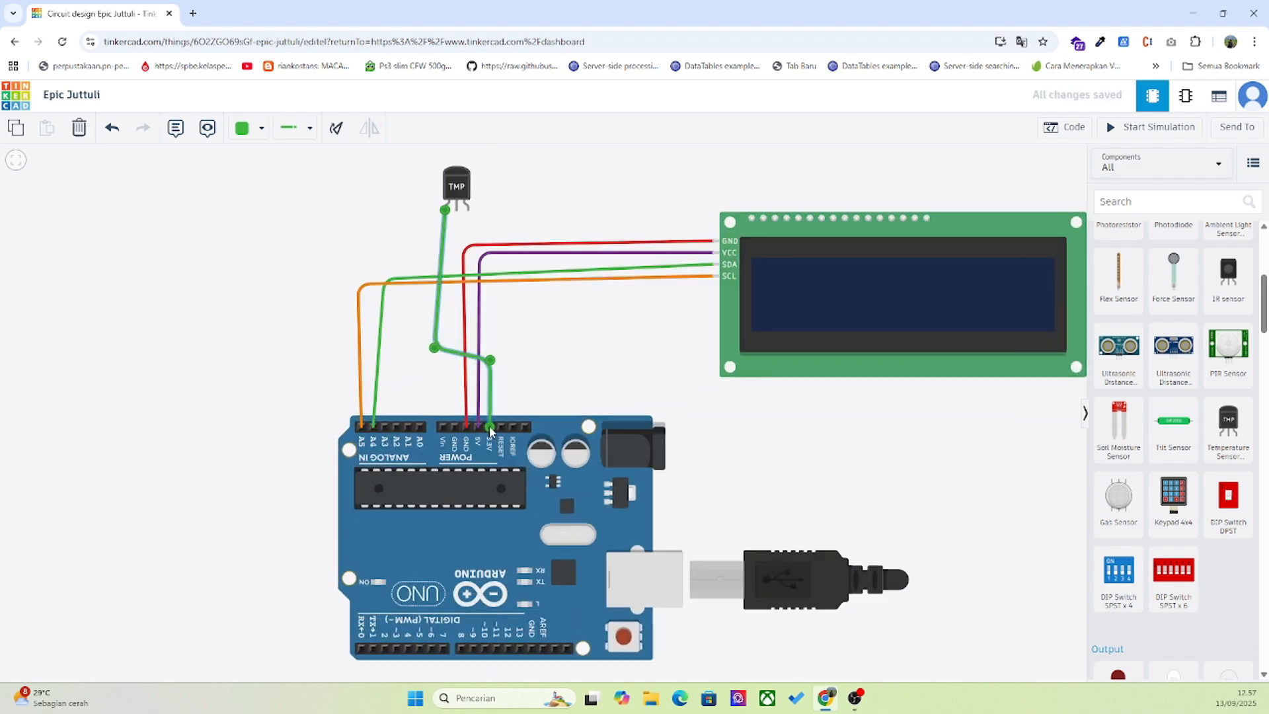
click(245, 130)
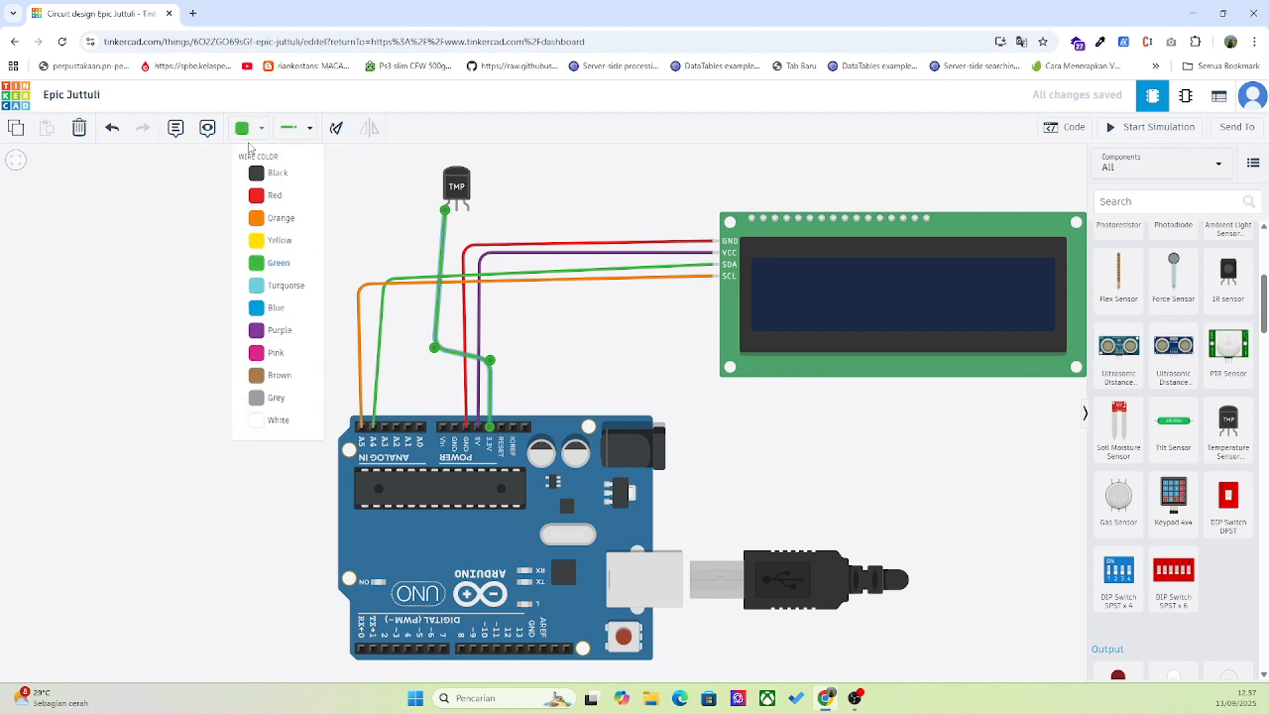
click(255, 177)
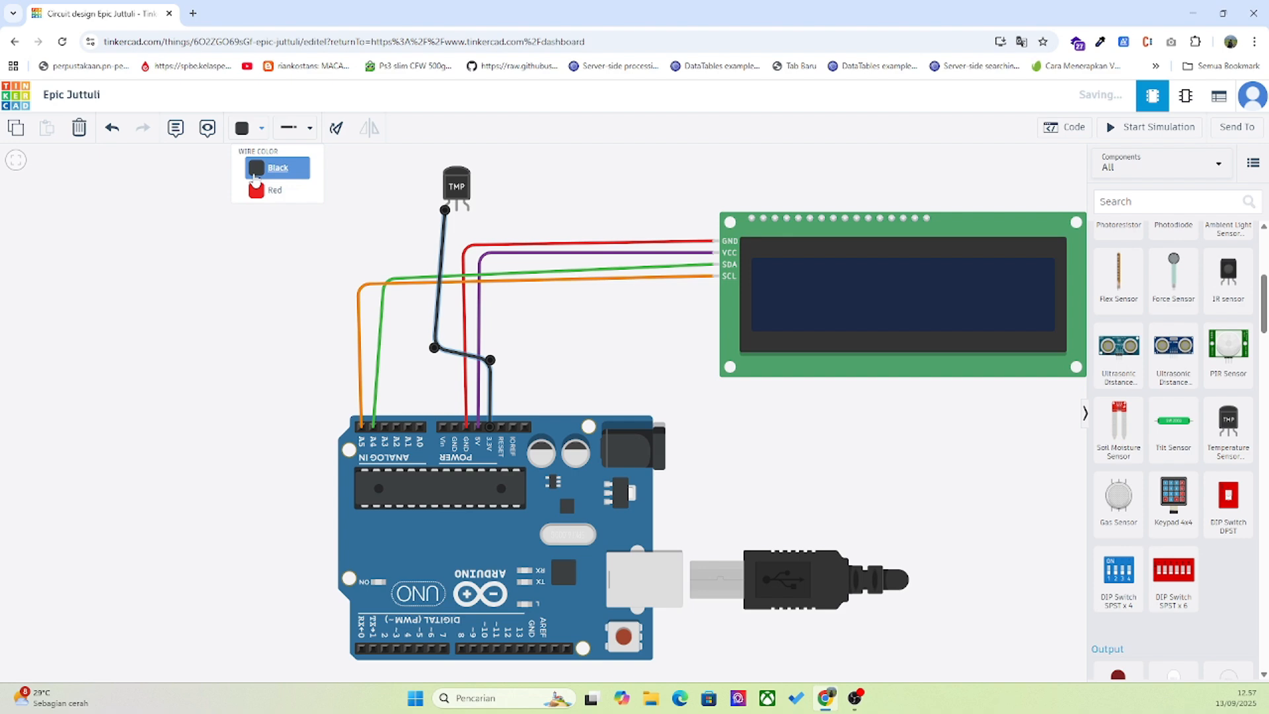
click(354, 217)
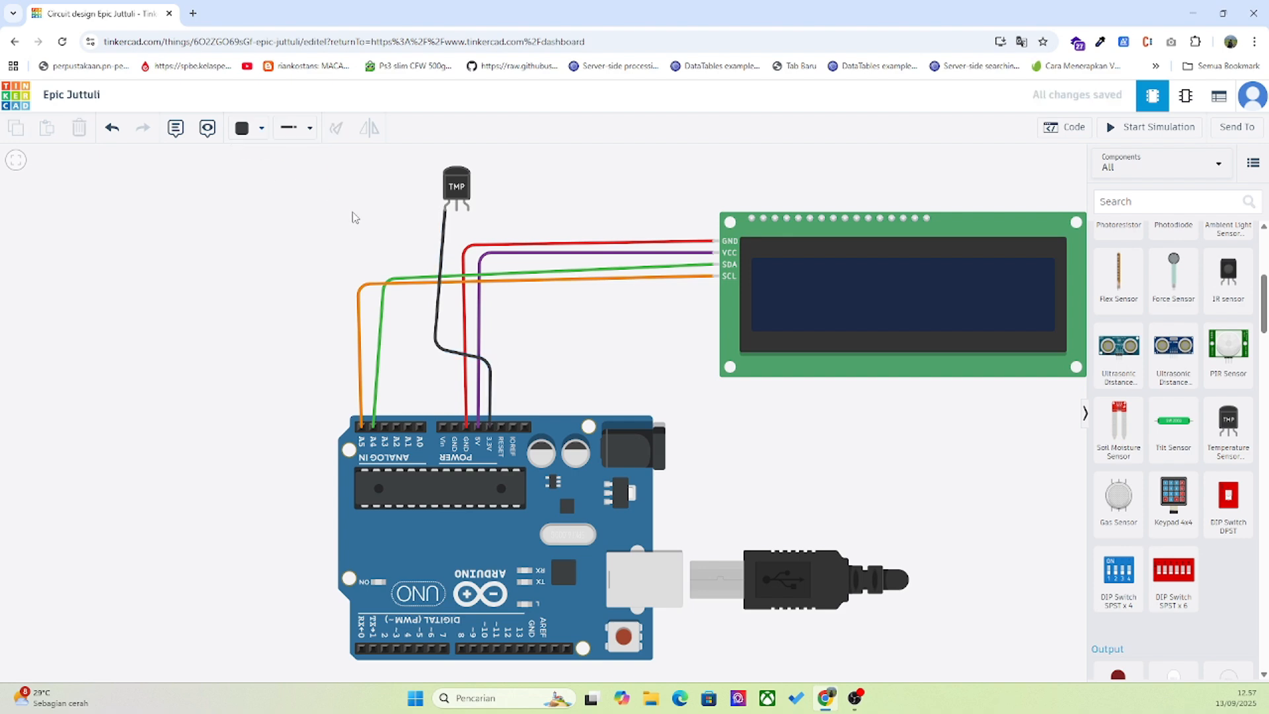
Connect the temperature sensor's right leg to the Arduino's GND pin beside Vin with a two-bend wire and color it brown
click(469, 211)
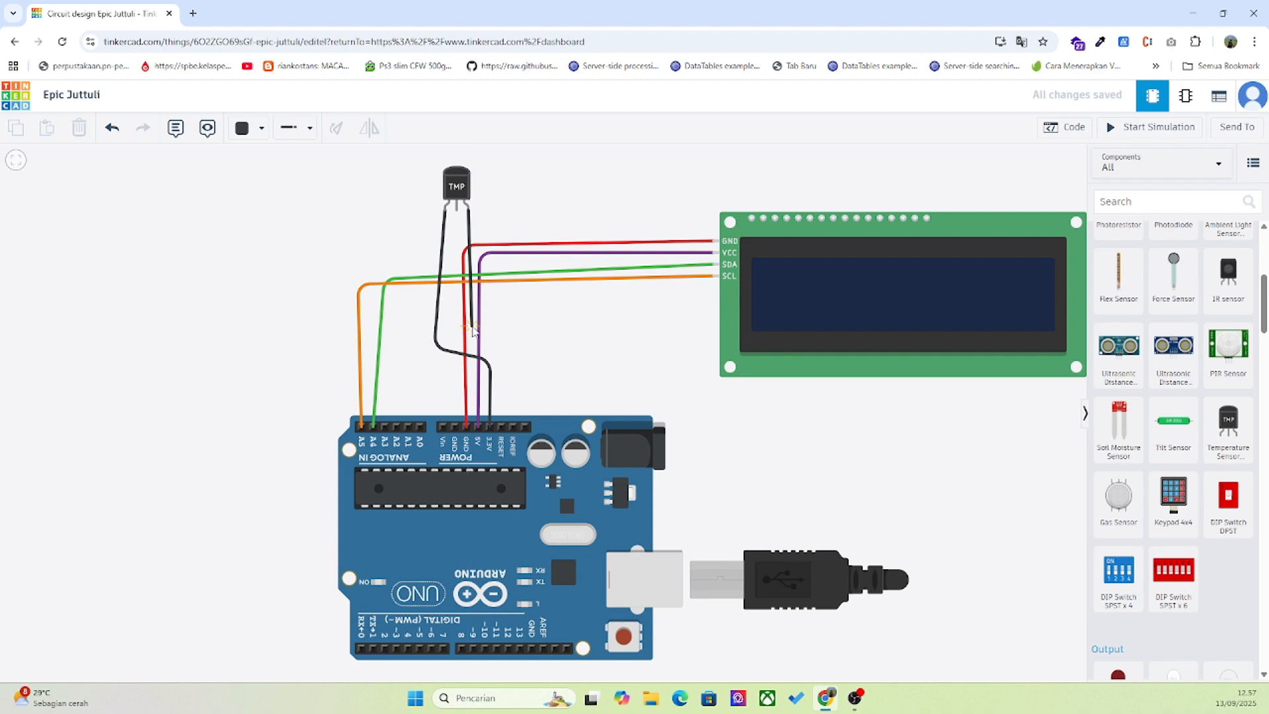
click(472, 332)
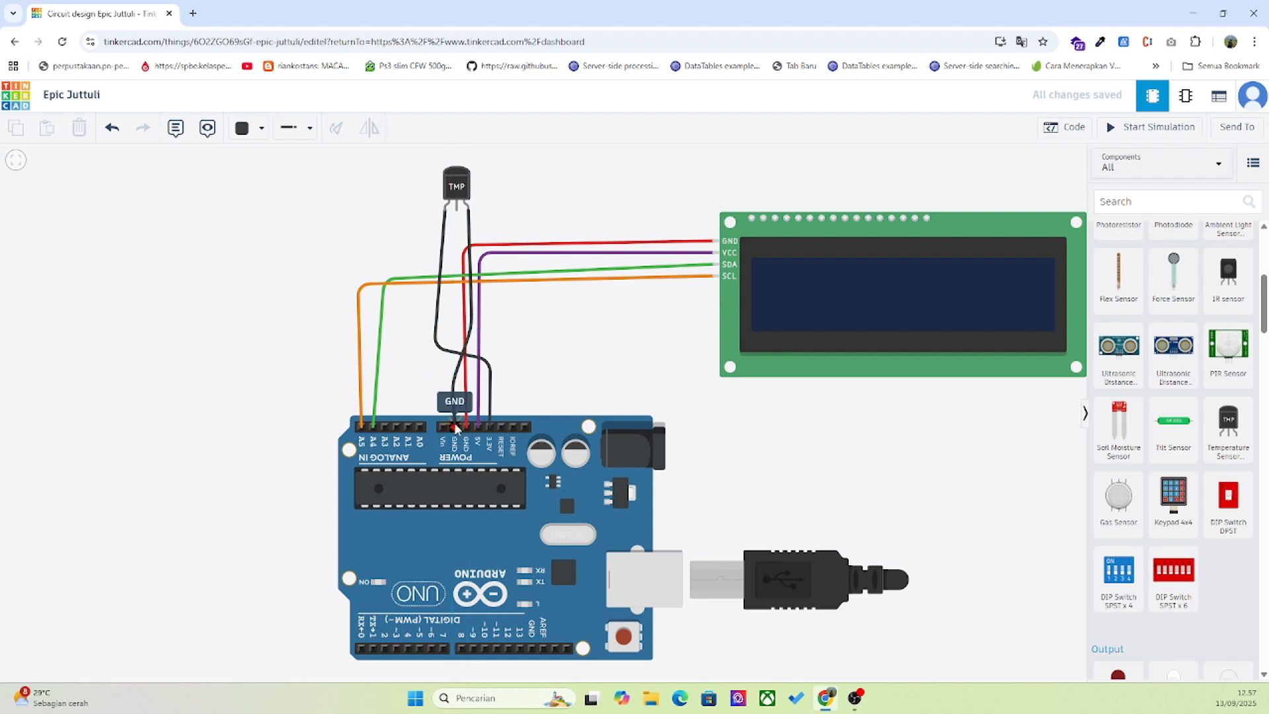
click(455, 427)
click(261, 129)
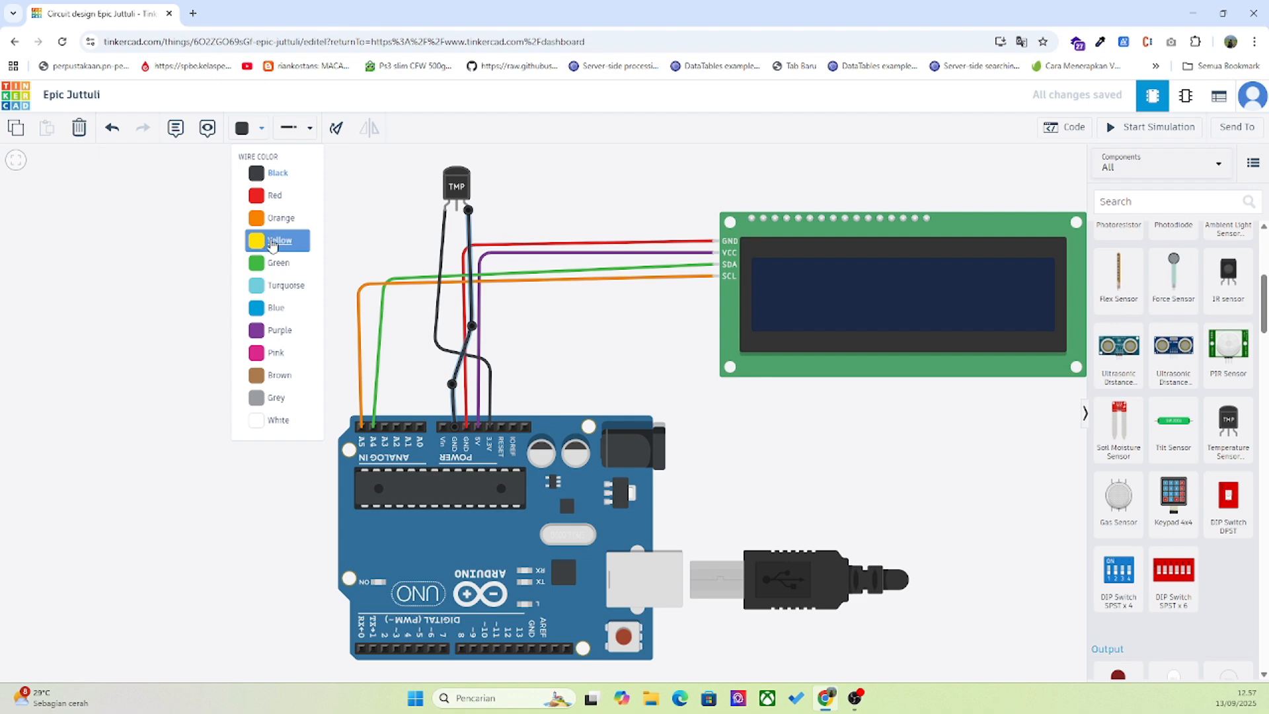
click(276, 377)
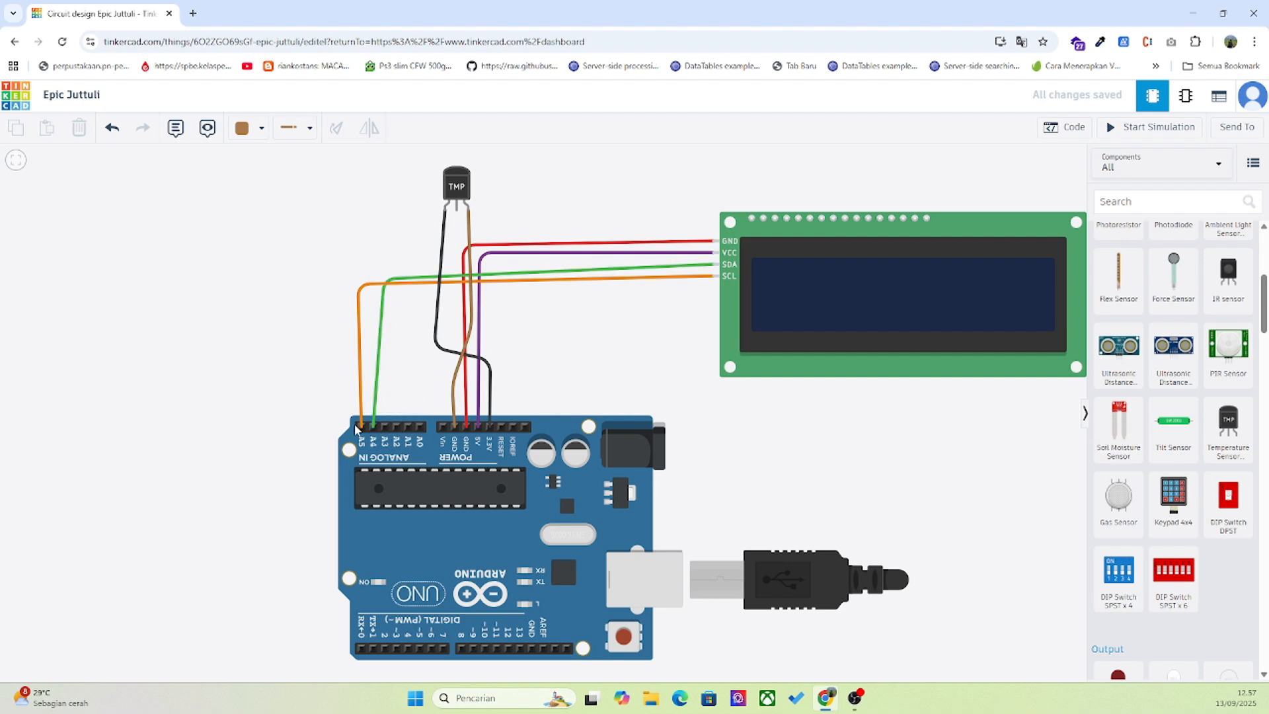
Connect the temperature sensor's middle leg to the Arduino's A3 pin with a two-bend wire and color it purple
click(457, 210)
click(450, 324)
click(386, 427)
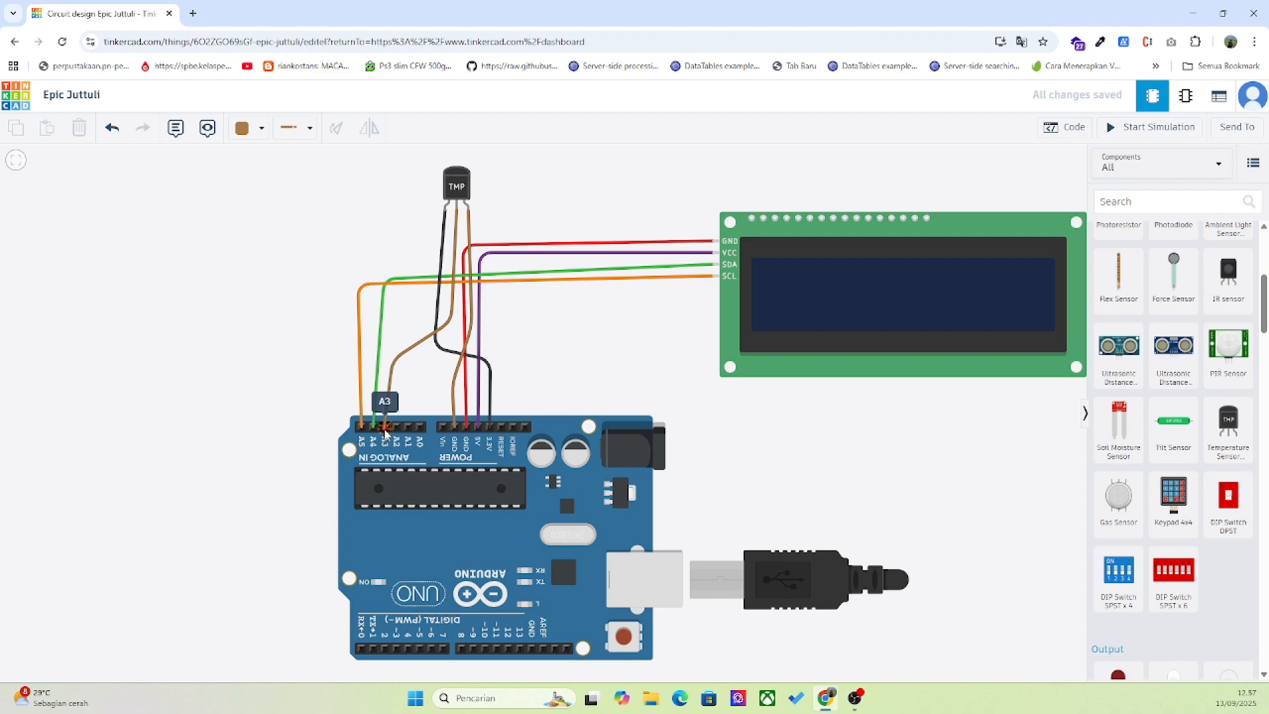
click(385, 428)
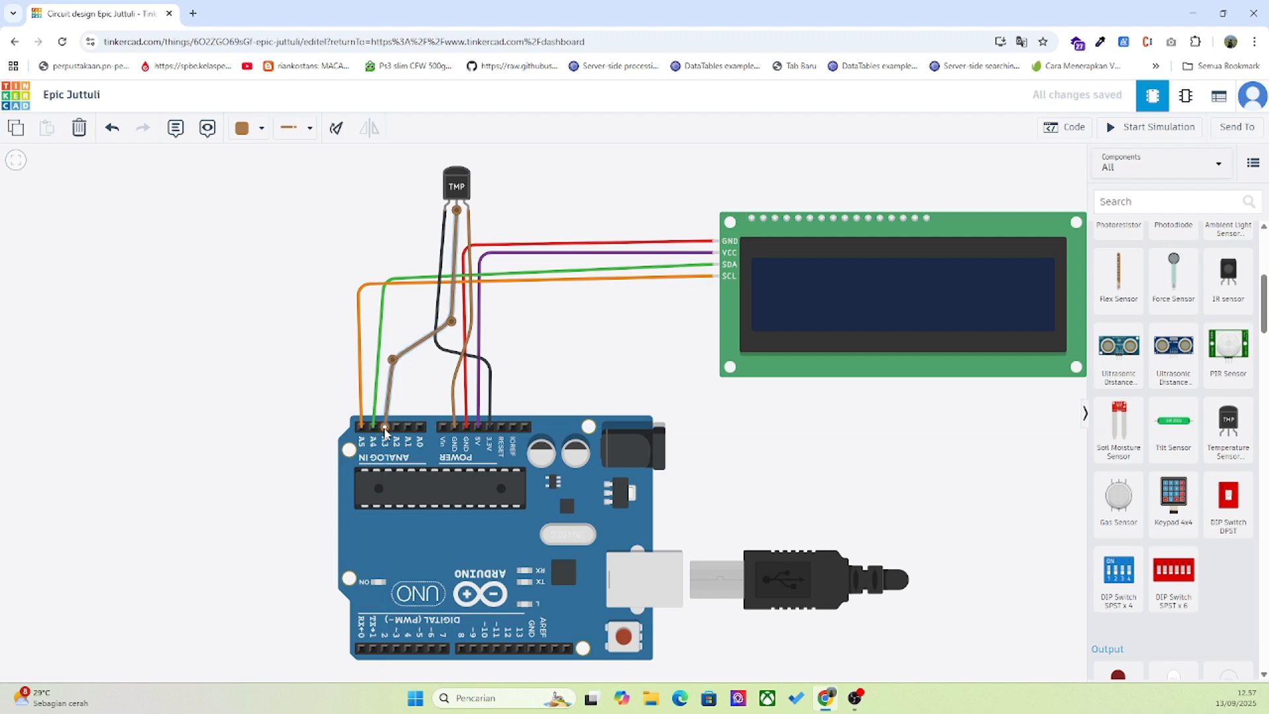
click(244, 129)
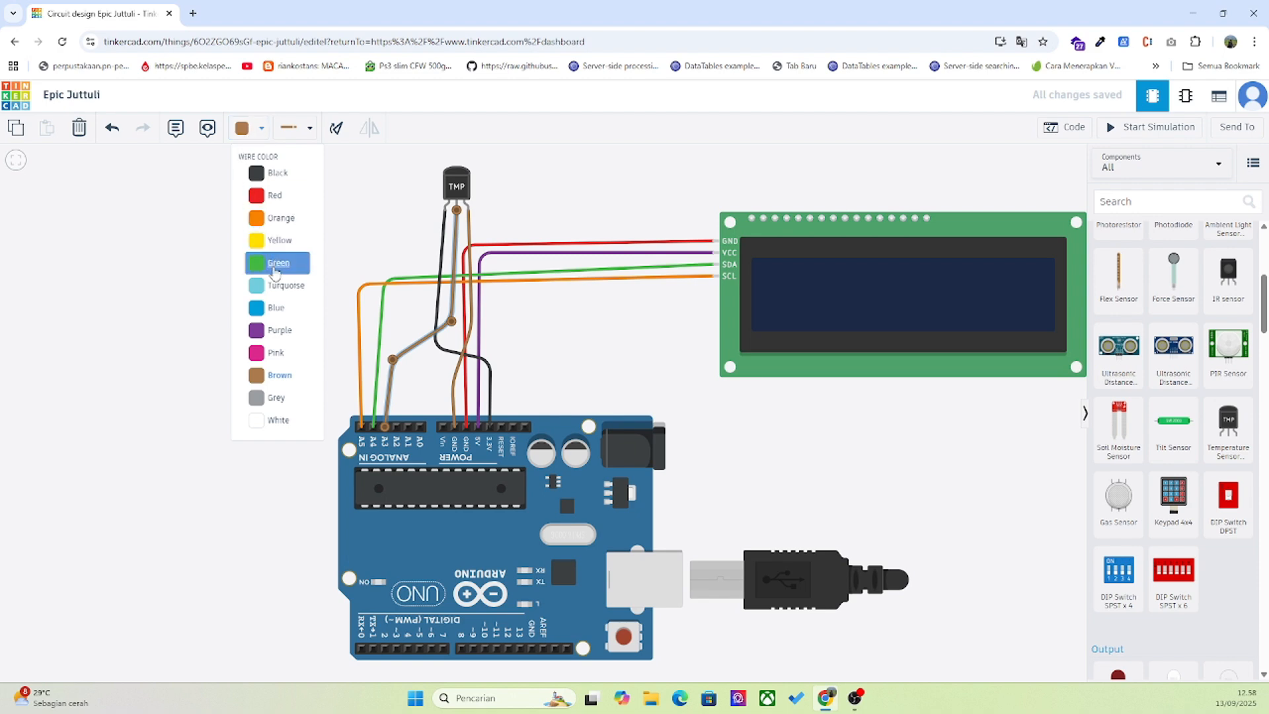
click(284, 340)
click(326, 227)
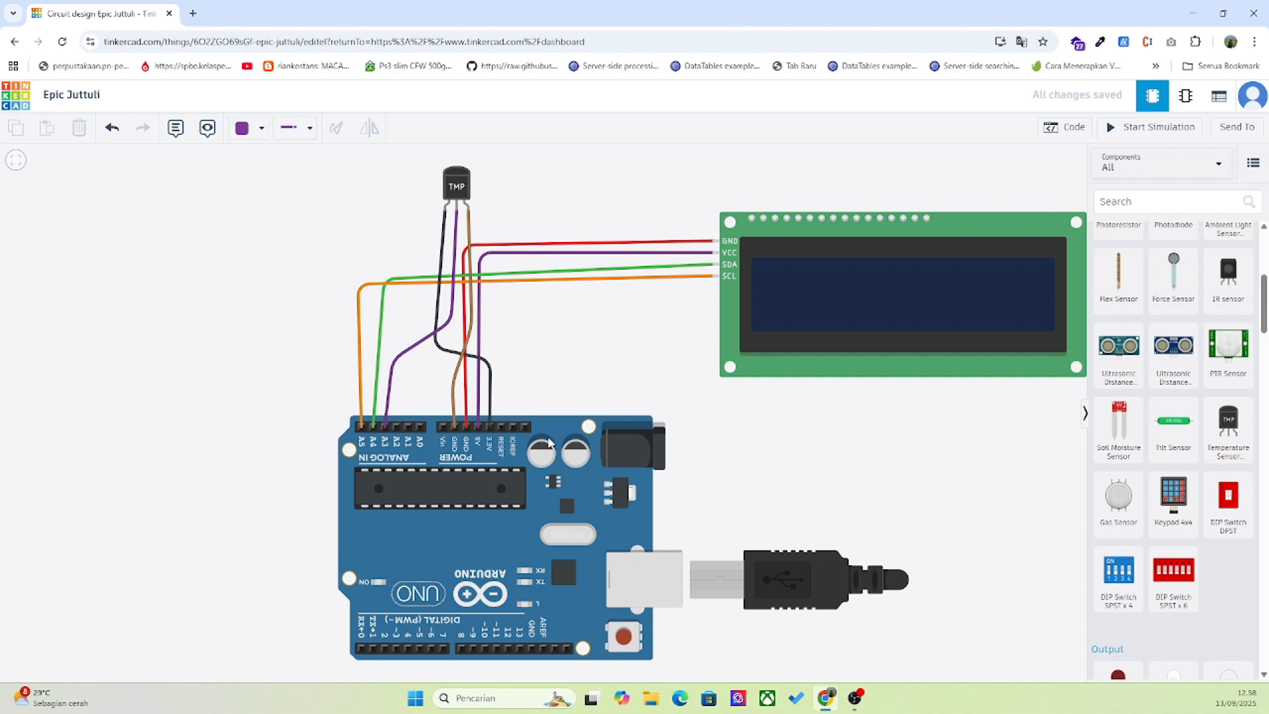
Replace the "Hello world" text in the print to LCD code block with a read temperature sensor block
click(1061, 127)
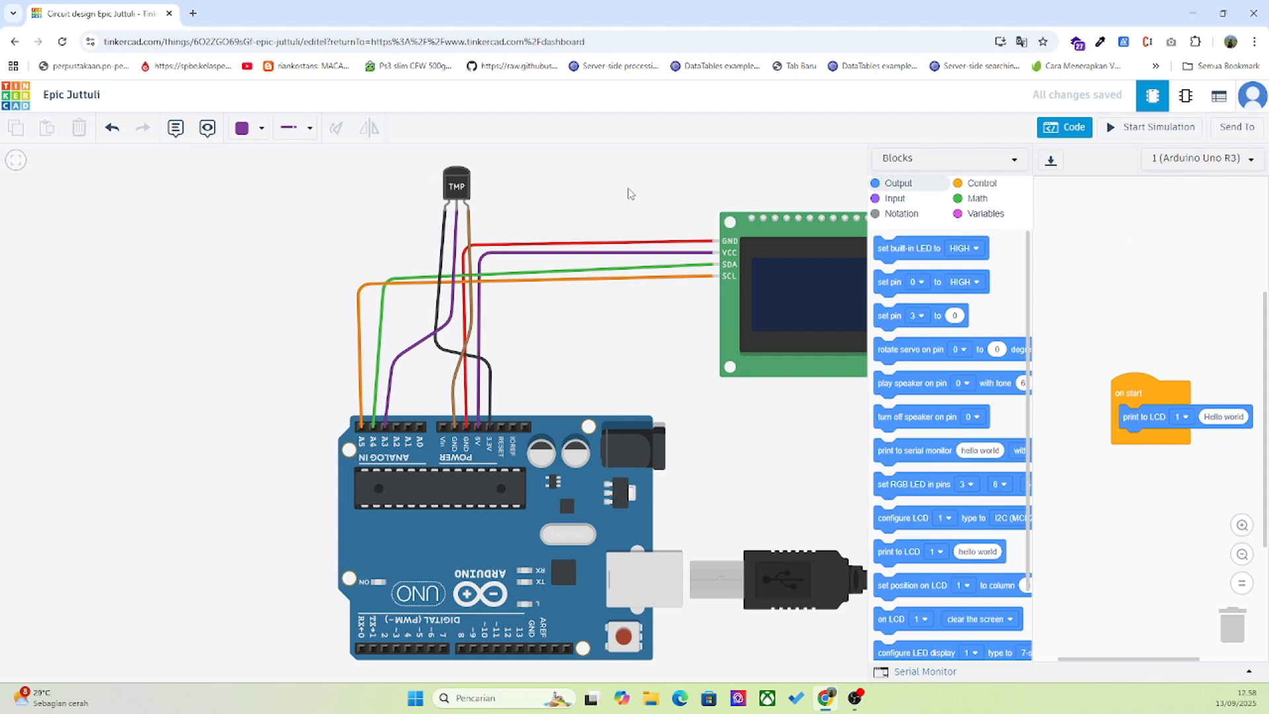
click(886, 199)
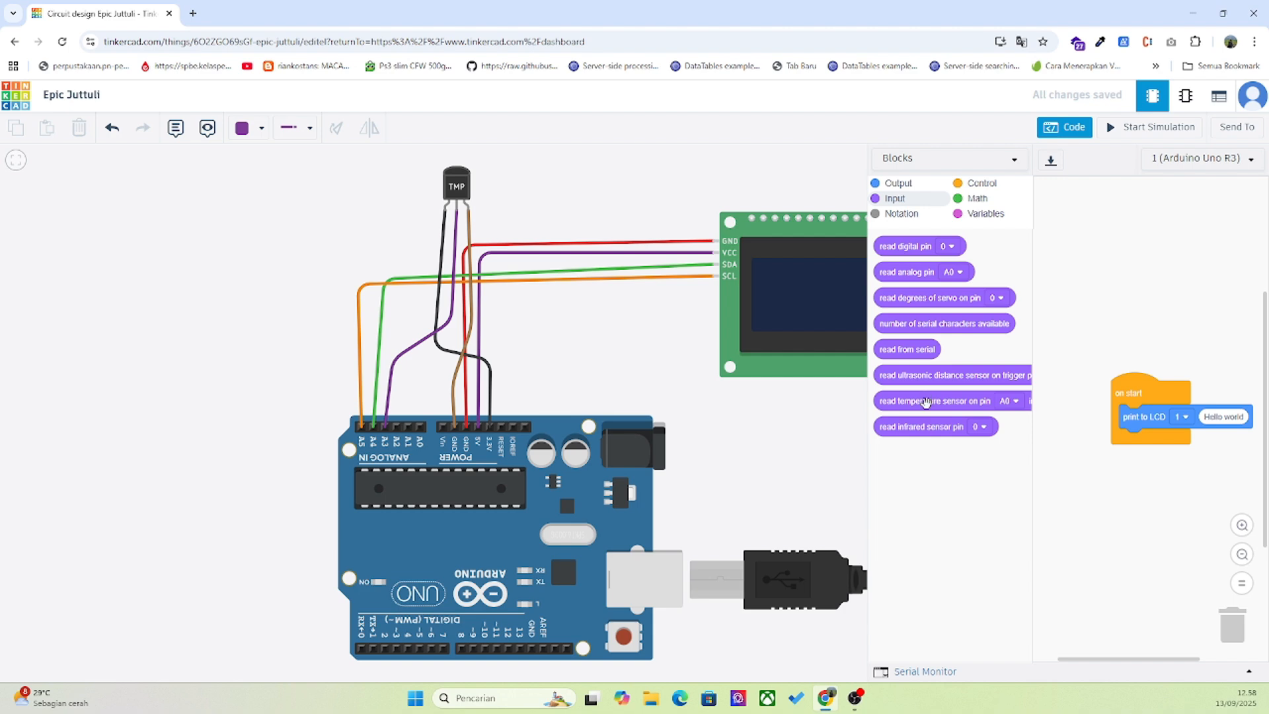
drag(926, 401, 1238, 424)
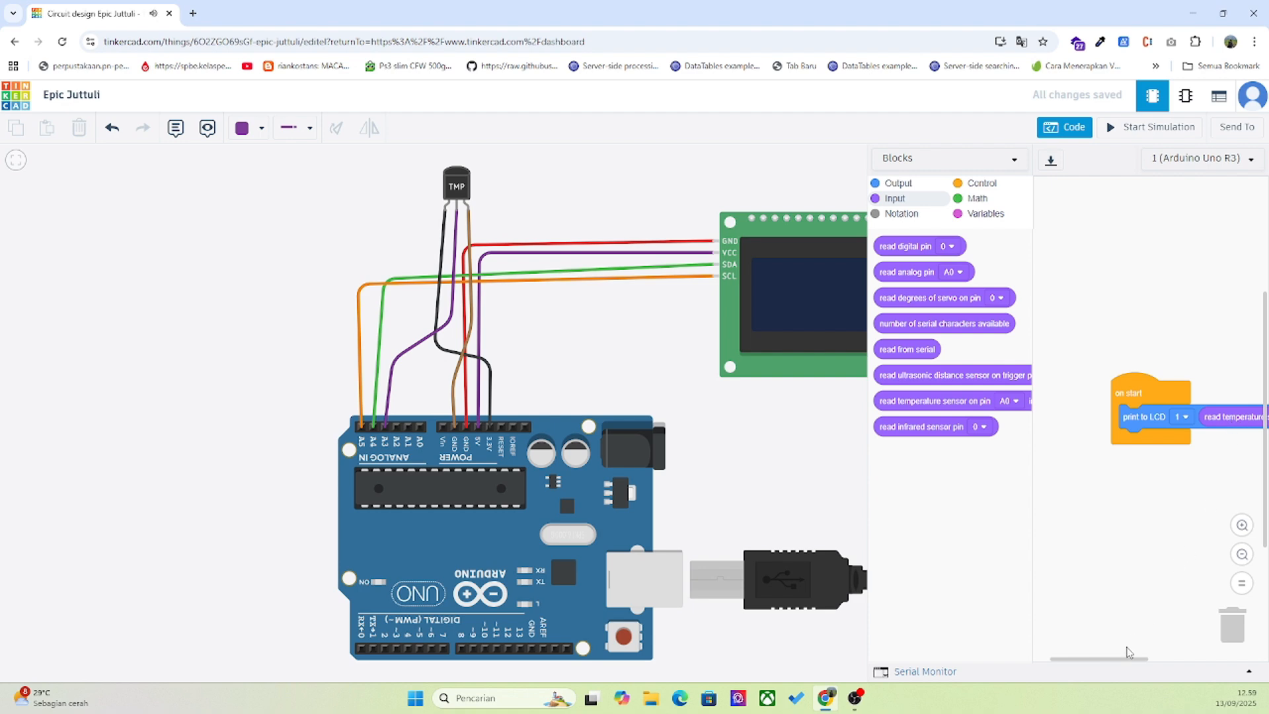
Set the read temperature sensor block in the on start block to pin A3
drag(868, 480, 710, 481)
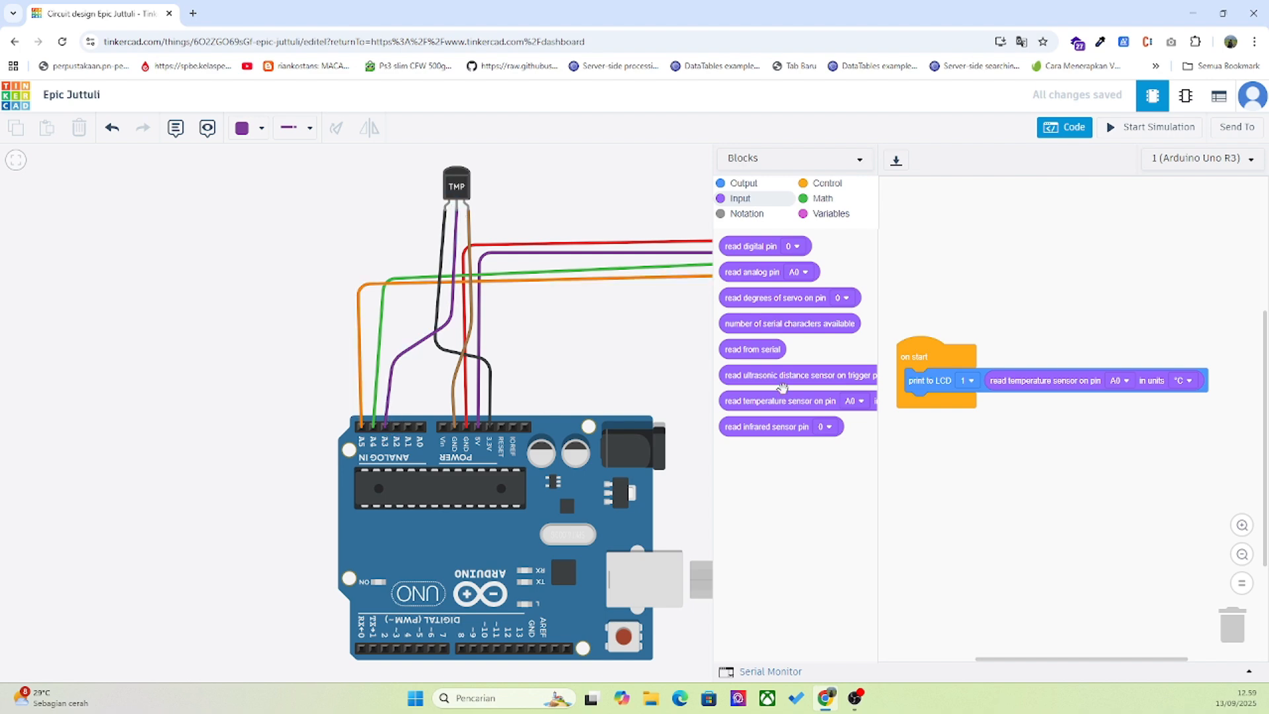
click(1118, 383)
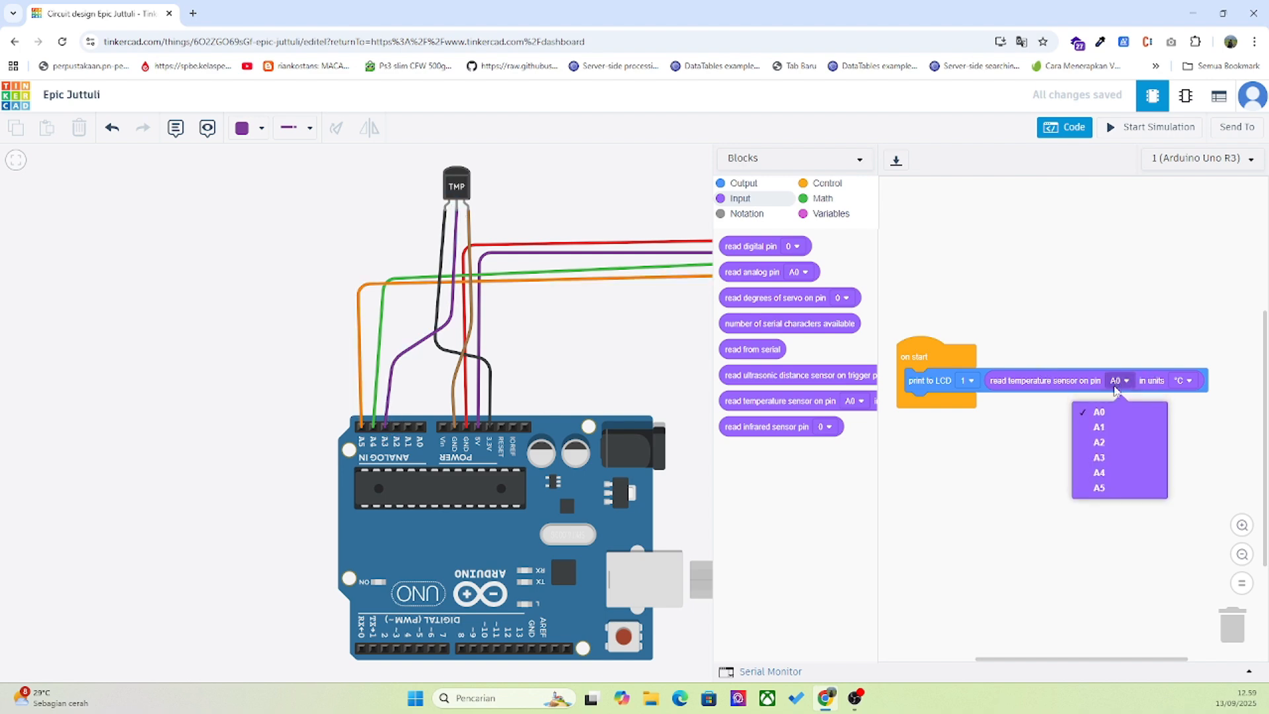
click(1114, 459)
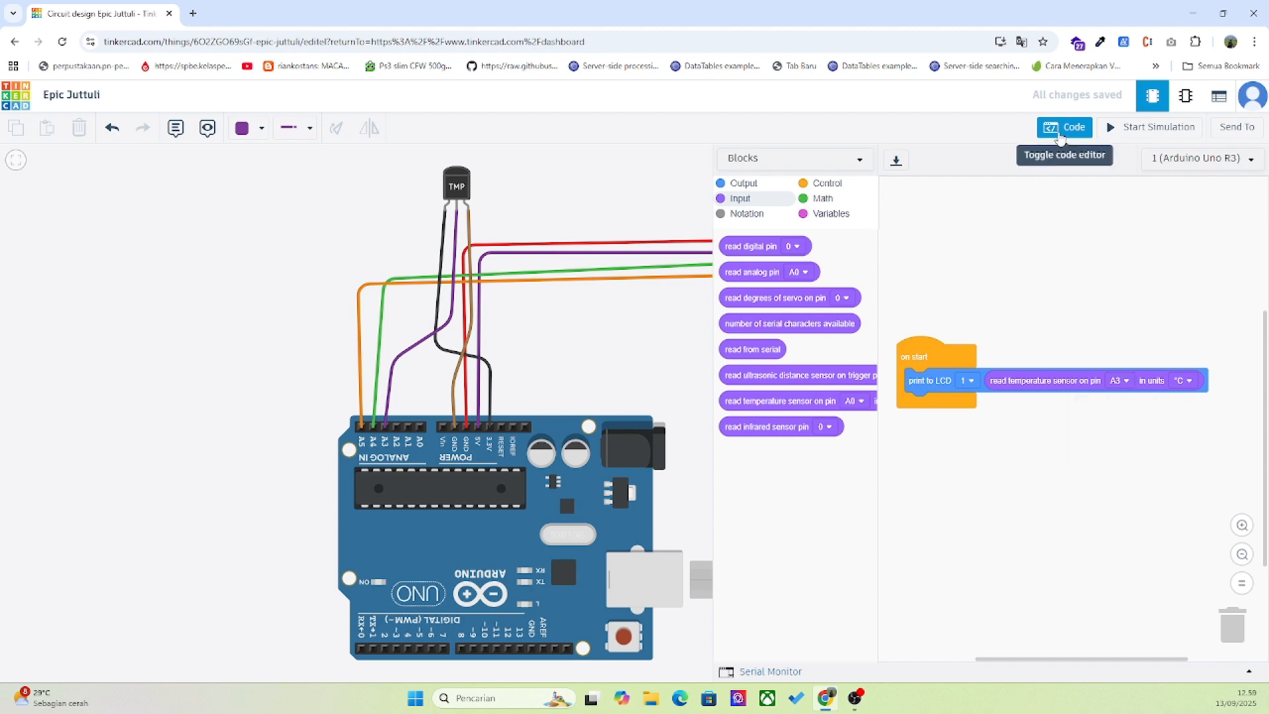
Run the simulation and raise the temperature sensor's slider slightly to test the LCD reading
click(1061, 132)
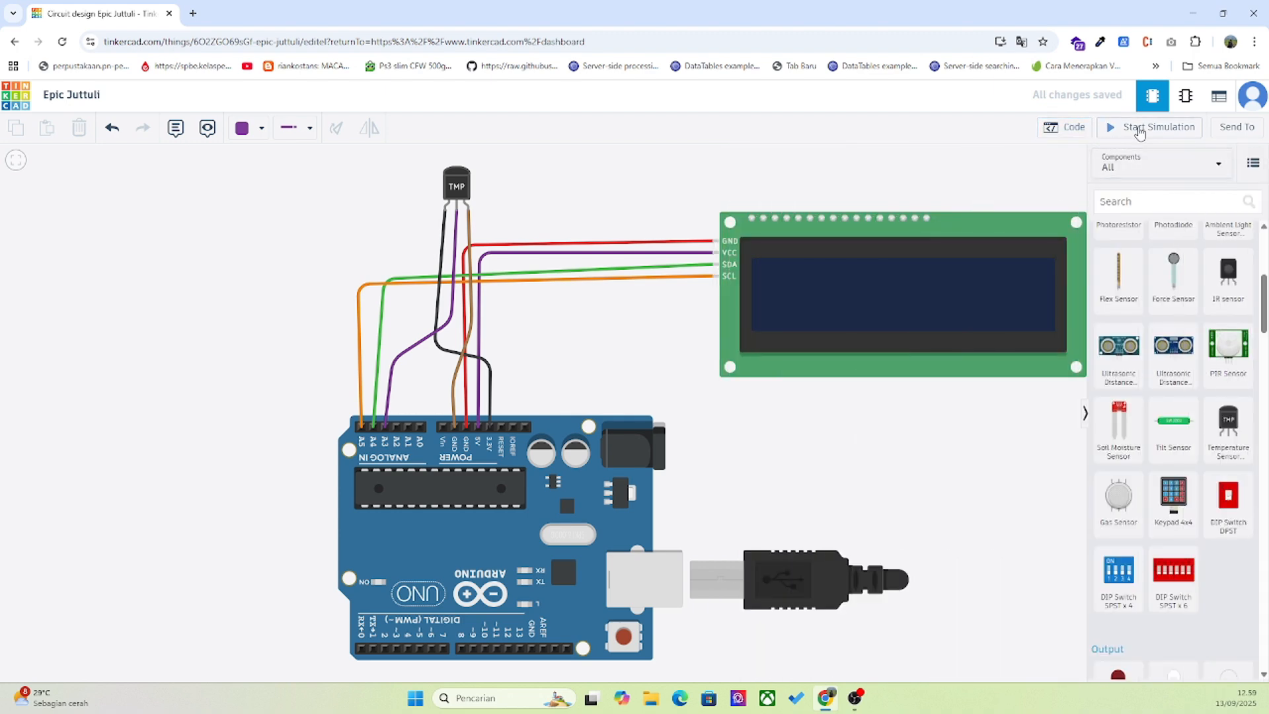
click(1139, 132)
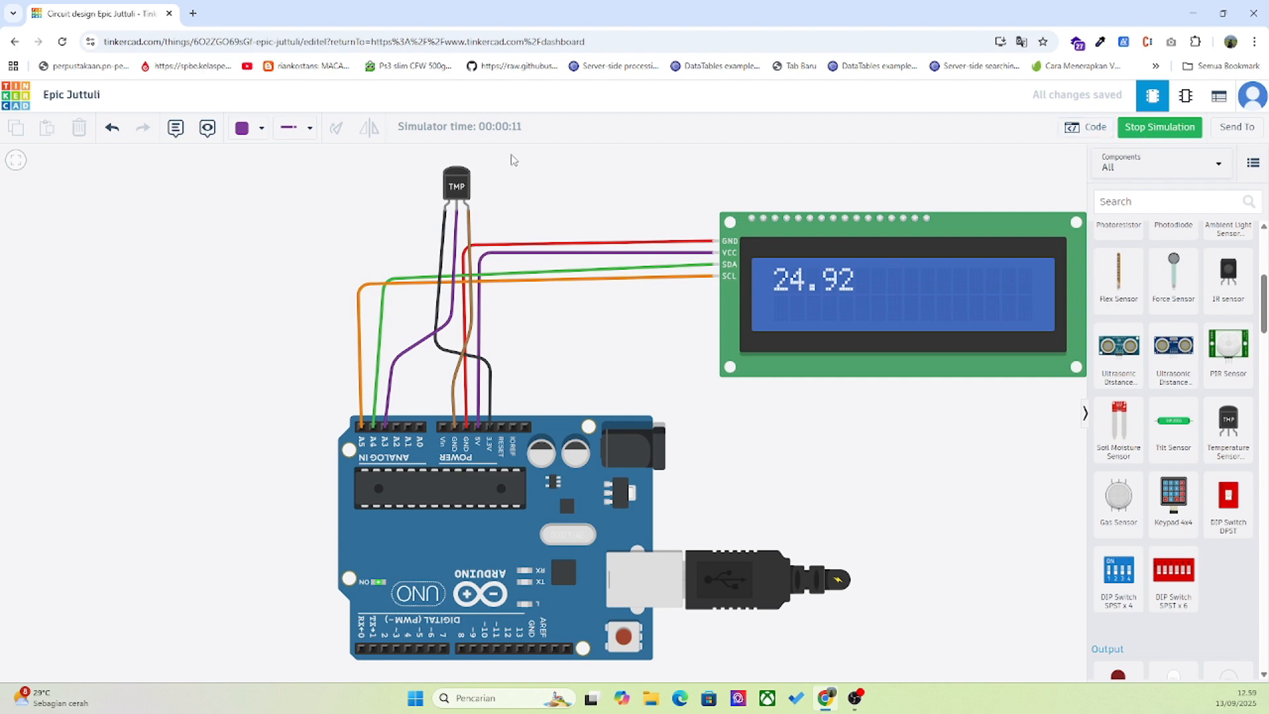
click(459, 184)
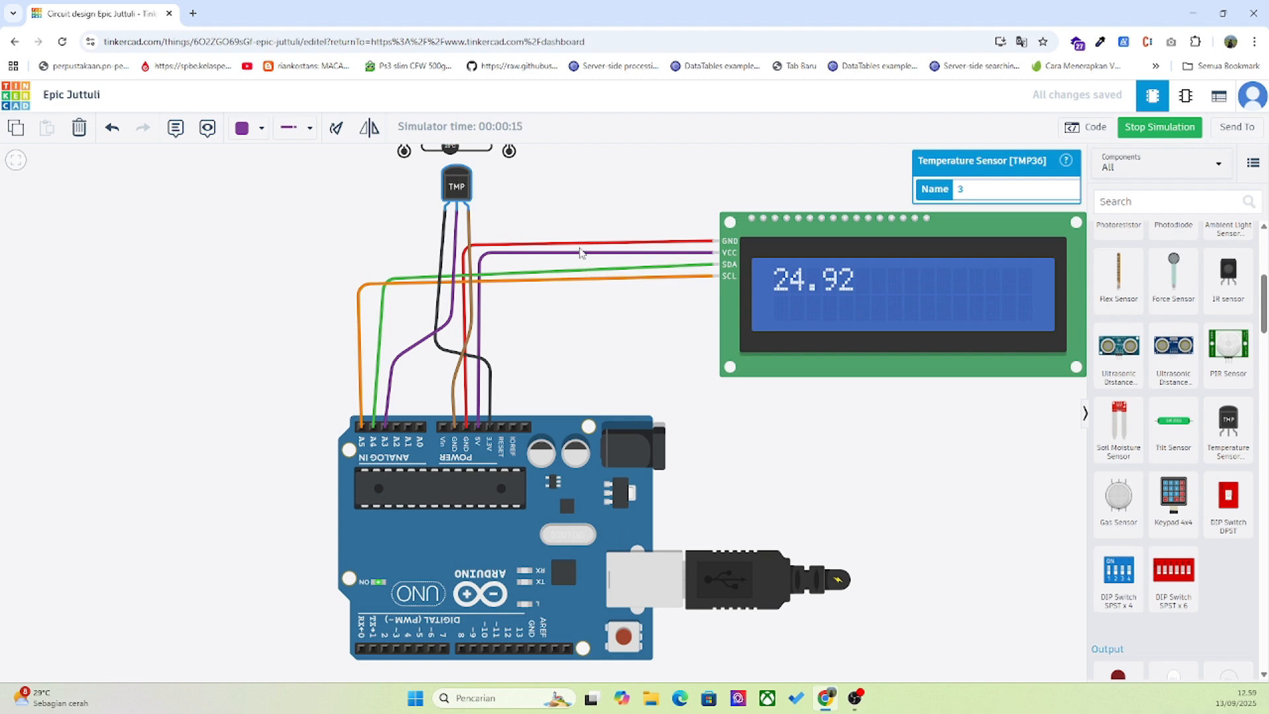
scroll(574, 187, down, 4)
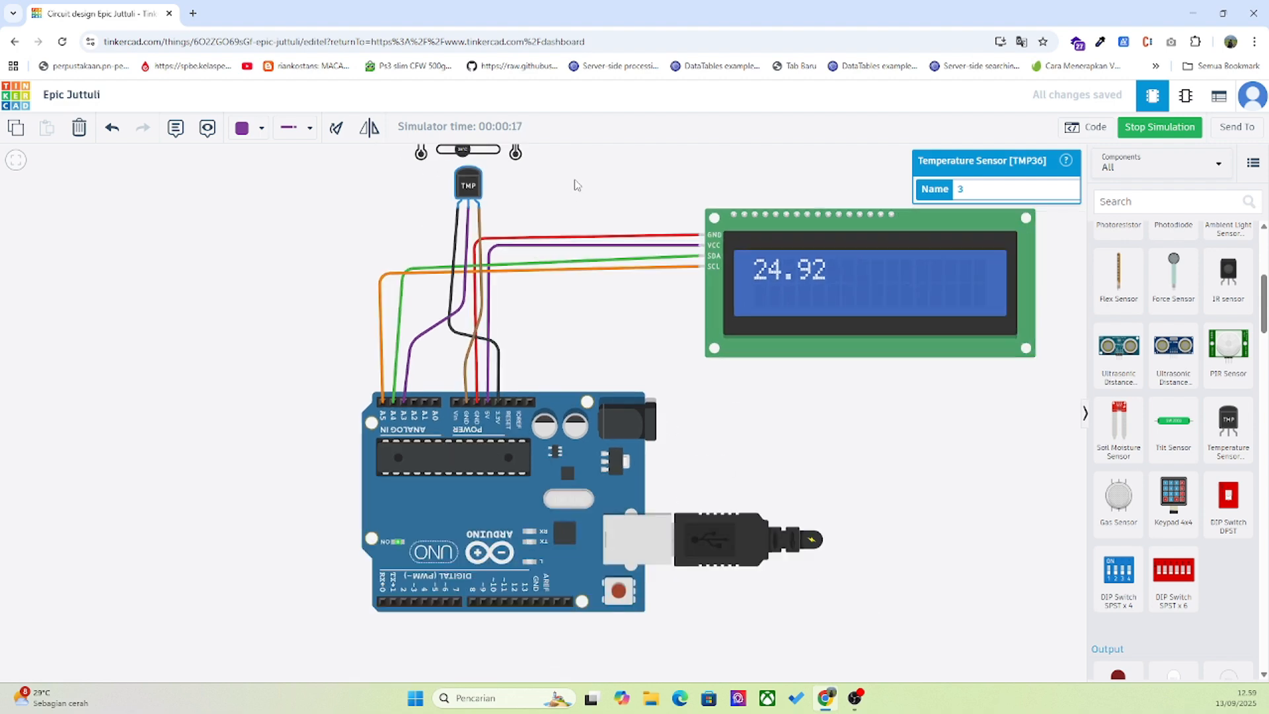
drag(575, 186, 566, 234)
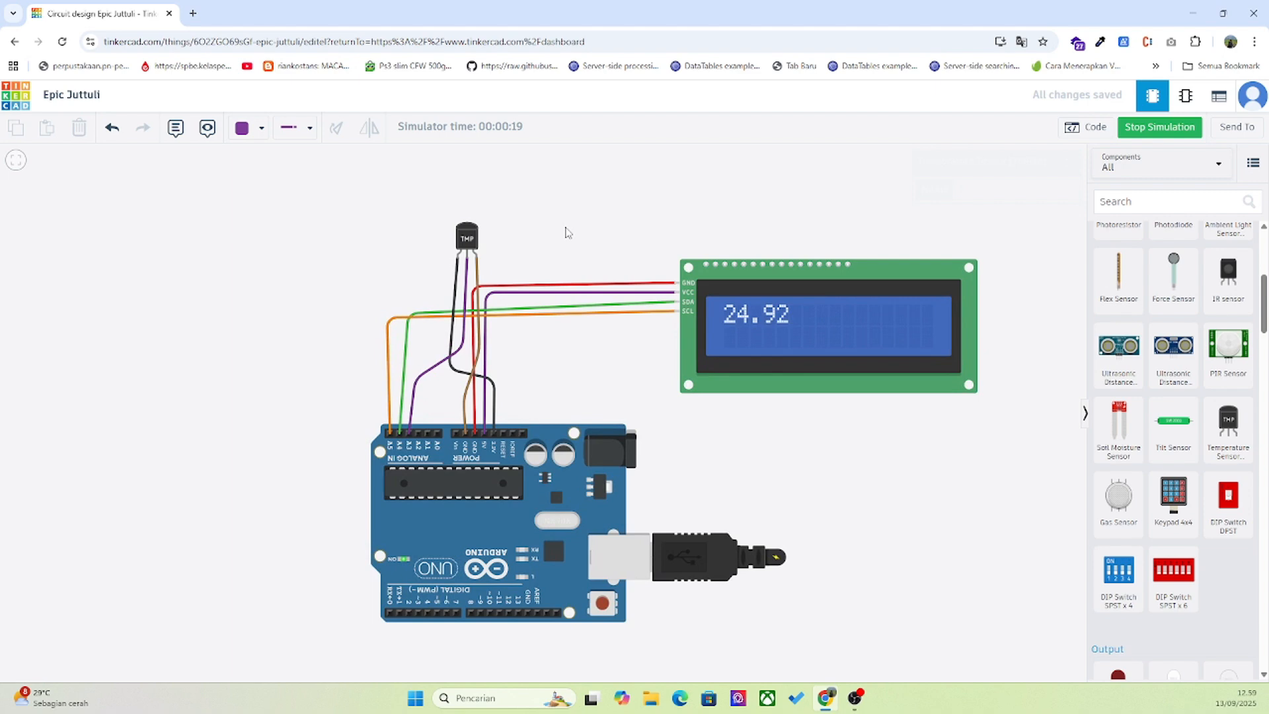
click(474, 234)
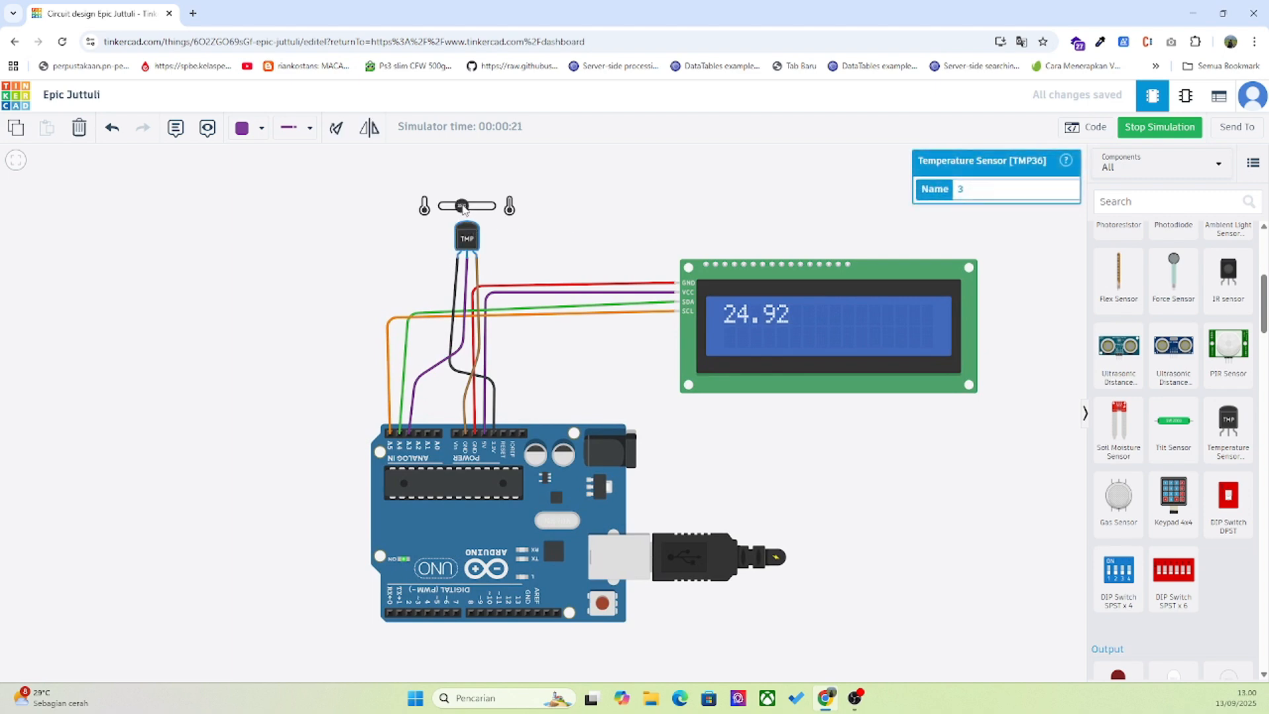
mouse_move(464, 209)
mouse_down()
mouse_move(480, 209)
mouse_move(470, 209)
mouse_up()
drag(468, 208, 472, 211)
click(851, 192)
Add a forever block to the code workspace below the on start block
click(1095, 129)
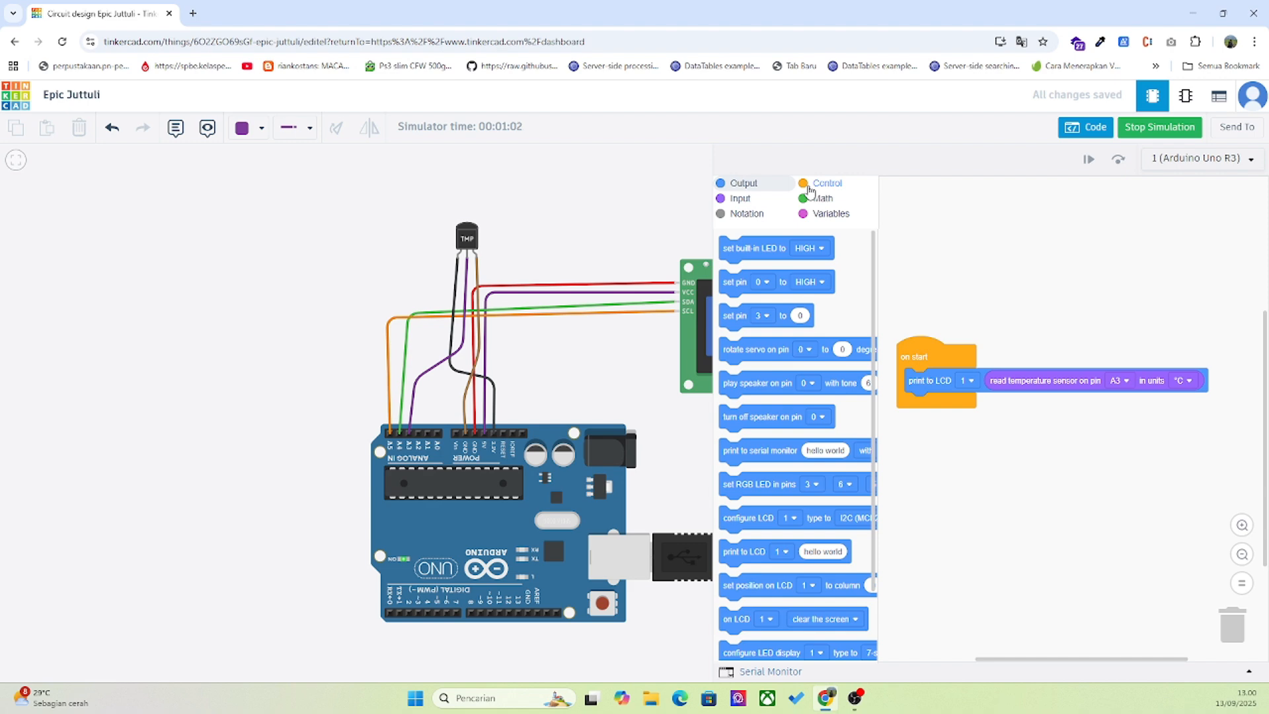
click(809, 189)
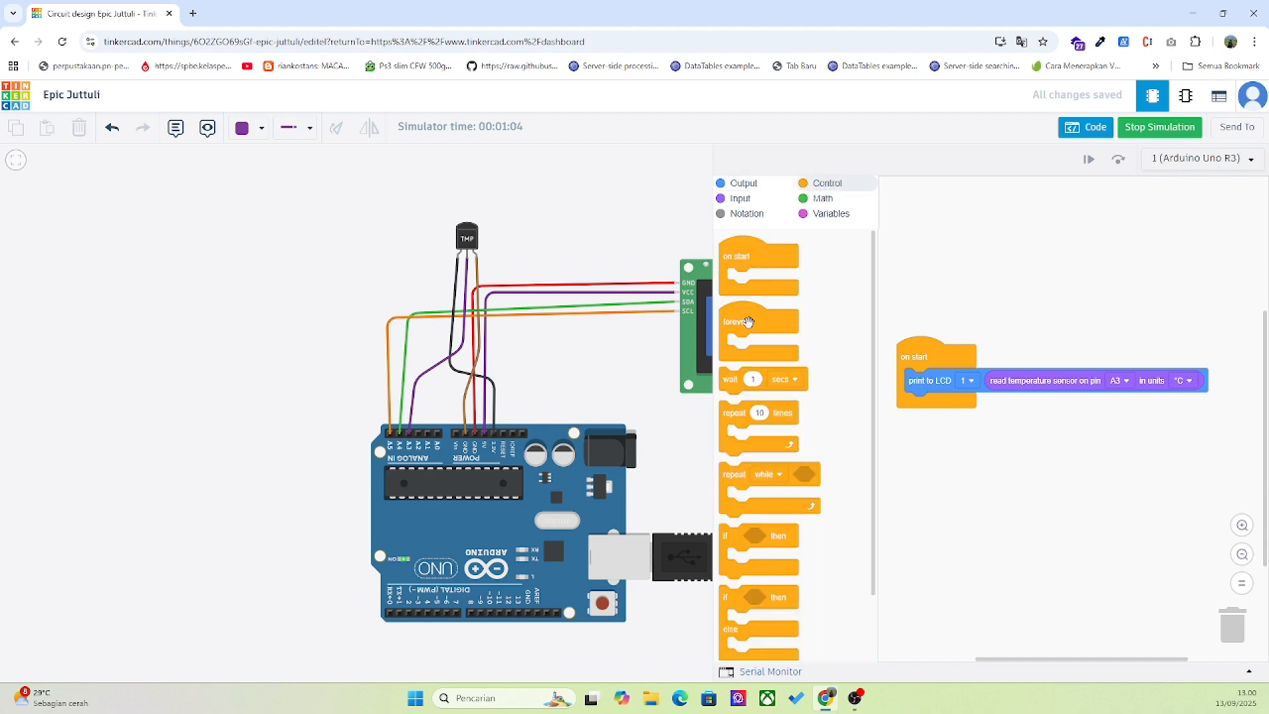
drag(747, 322, 935, 481)
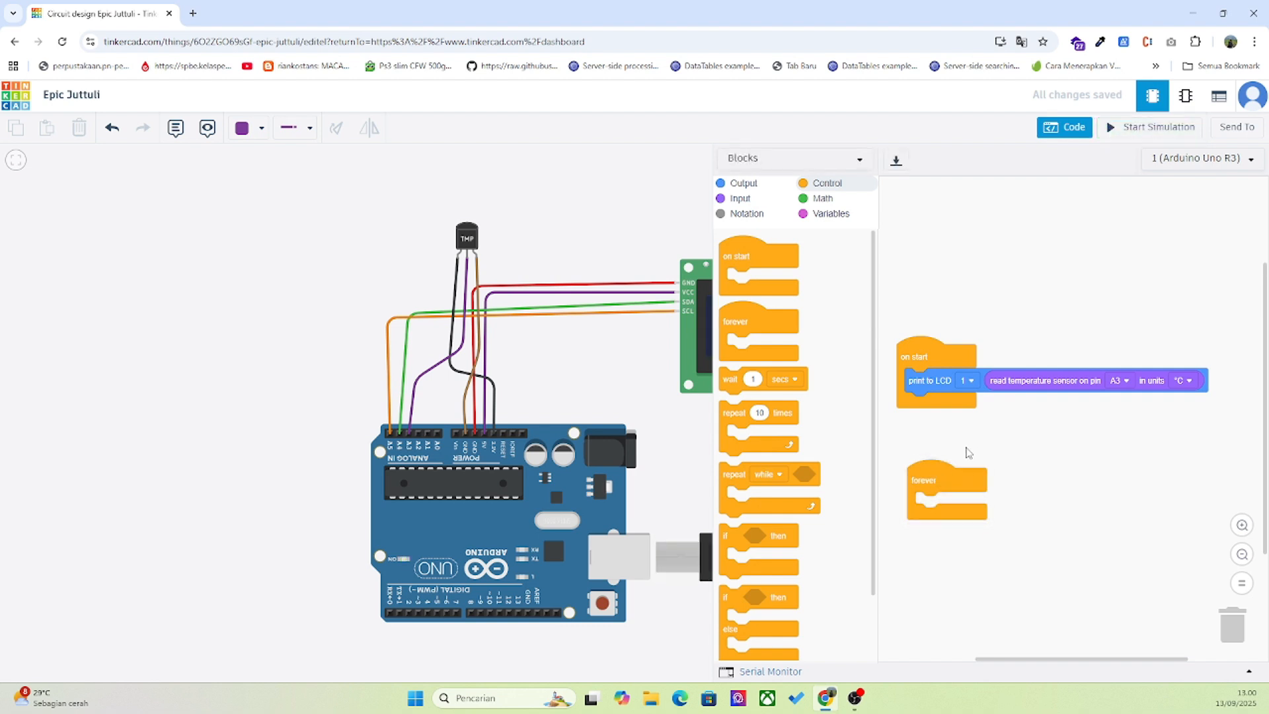
Add a wait 1 secs block under the print to LCD block inside on start
click(741, 200)
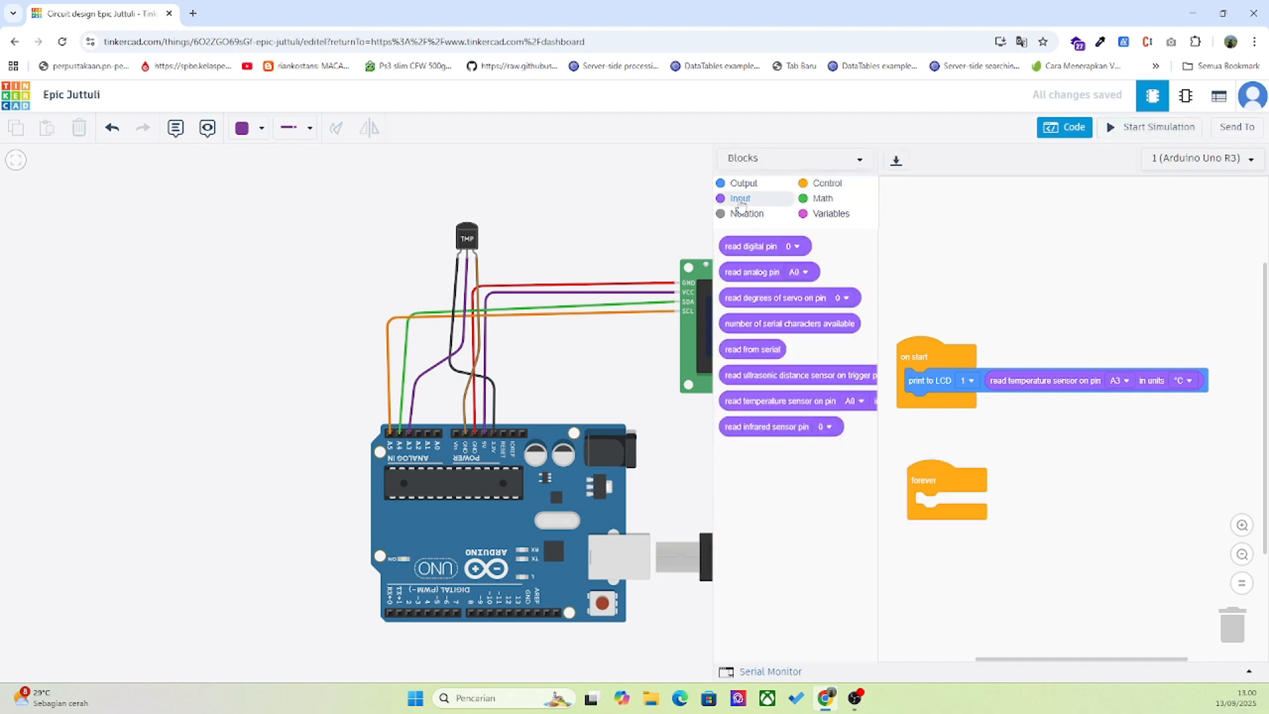
click(766, 186)
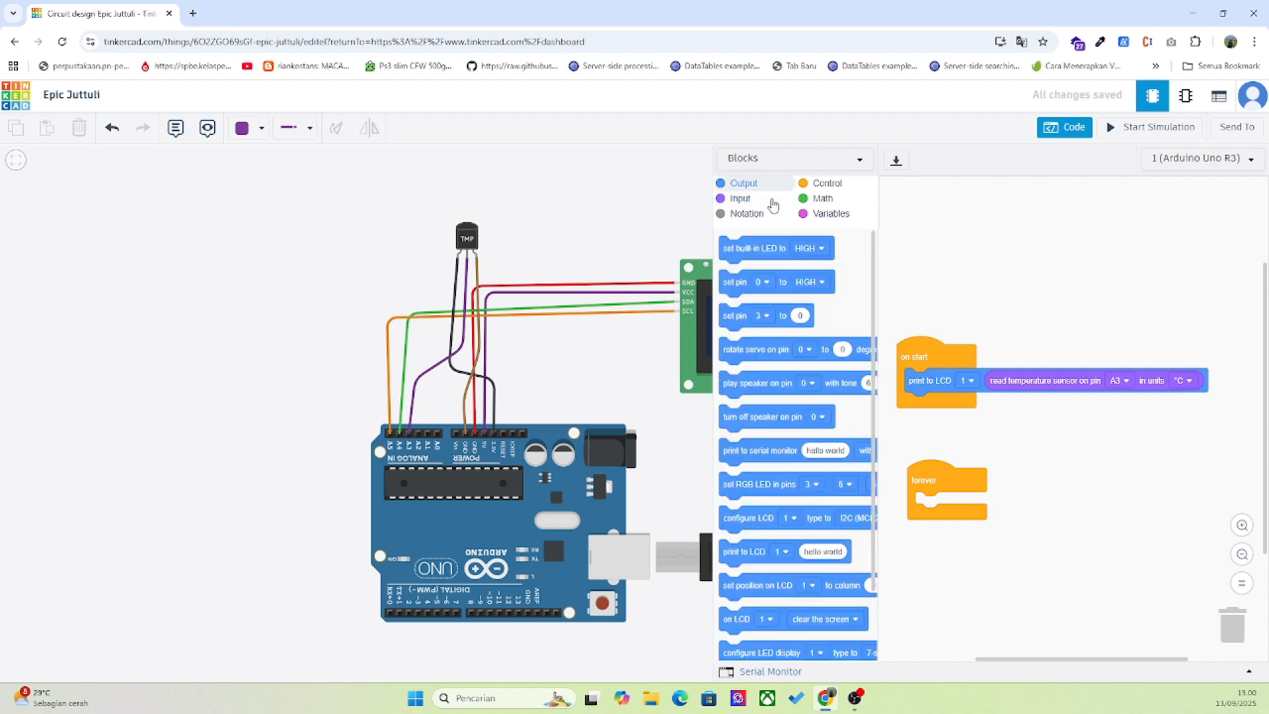
click(818, 189)
scroll(775, 397, down, 1)
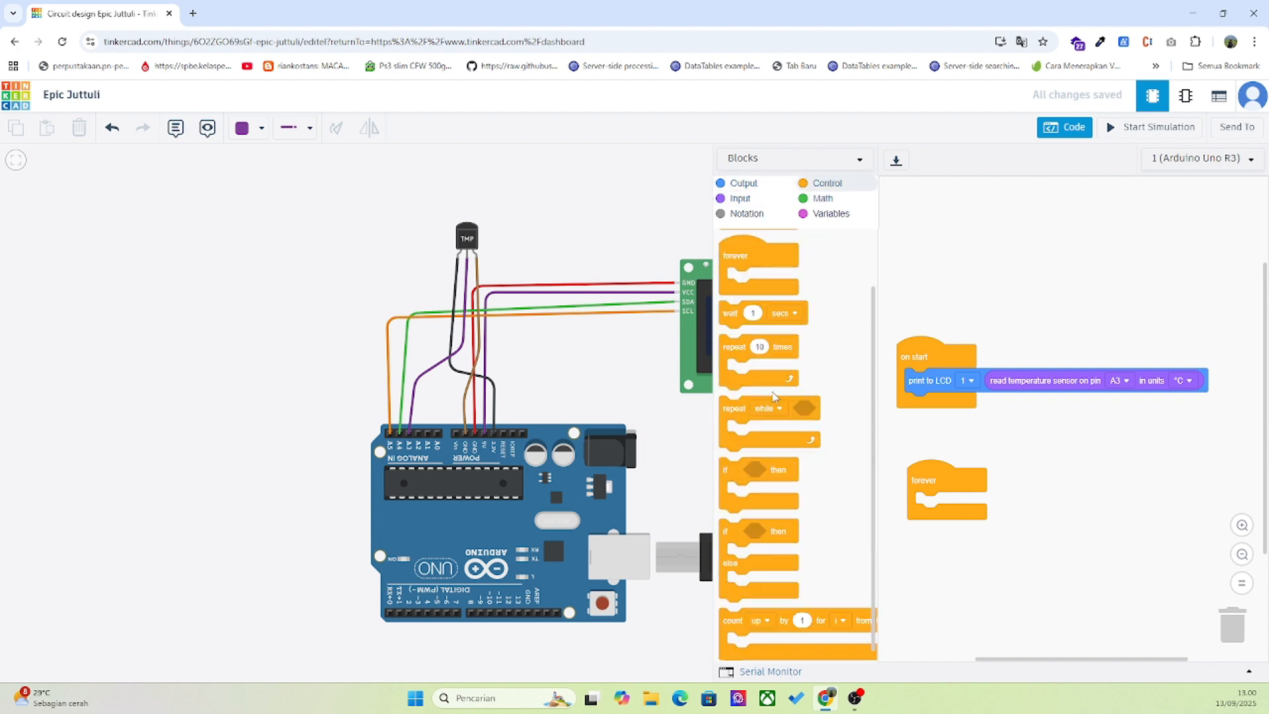
scroll(792, 433, down, 1)
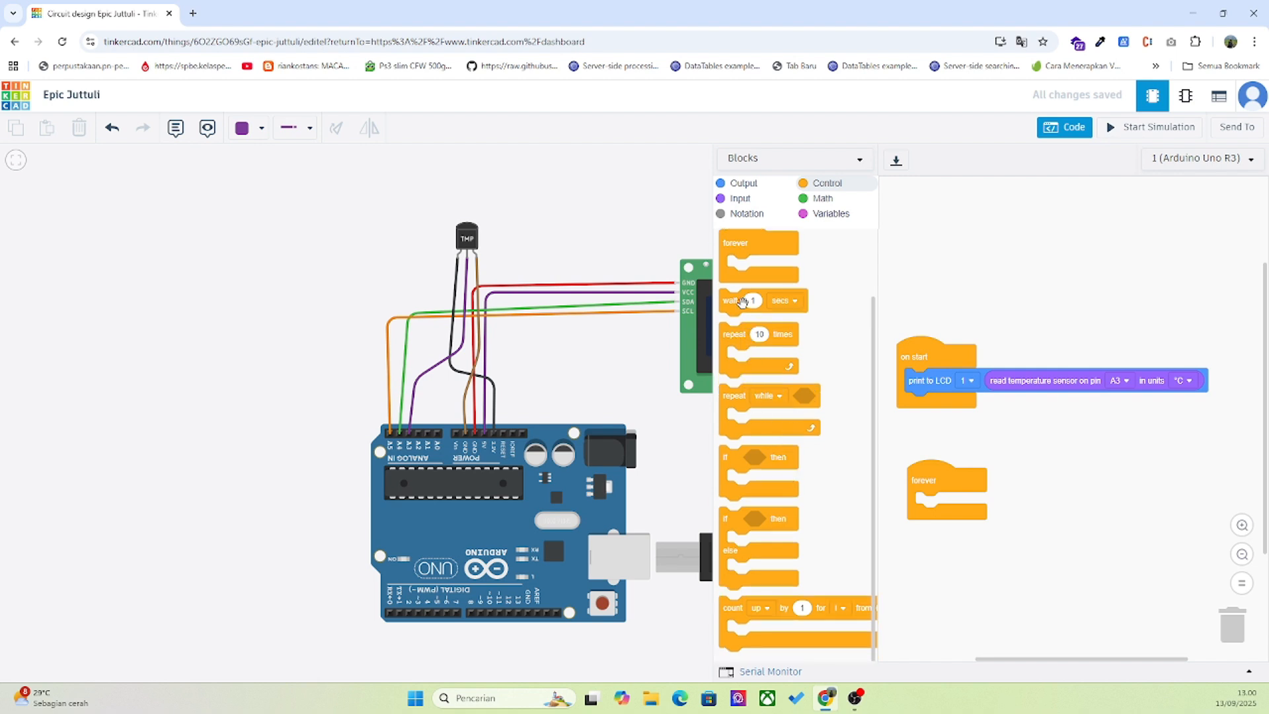
drag(733, 304, 925, 407)
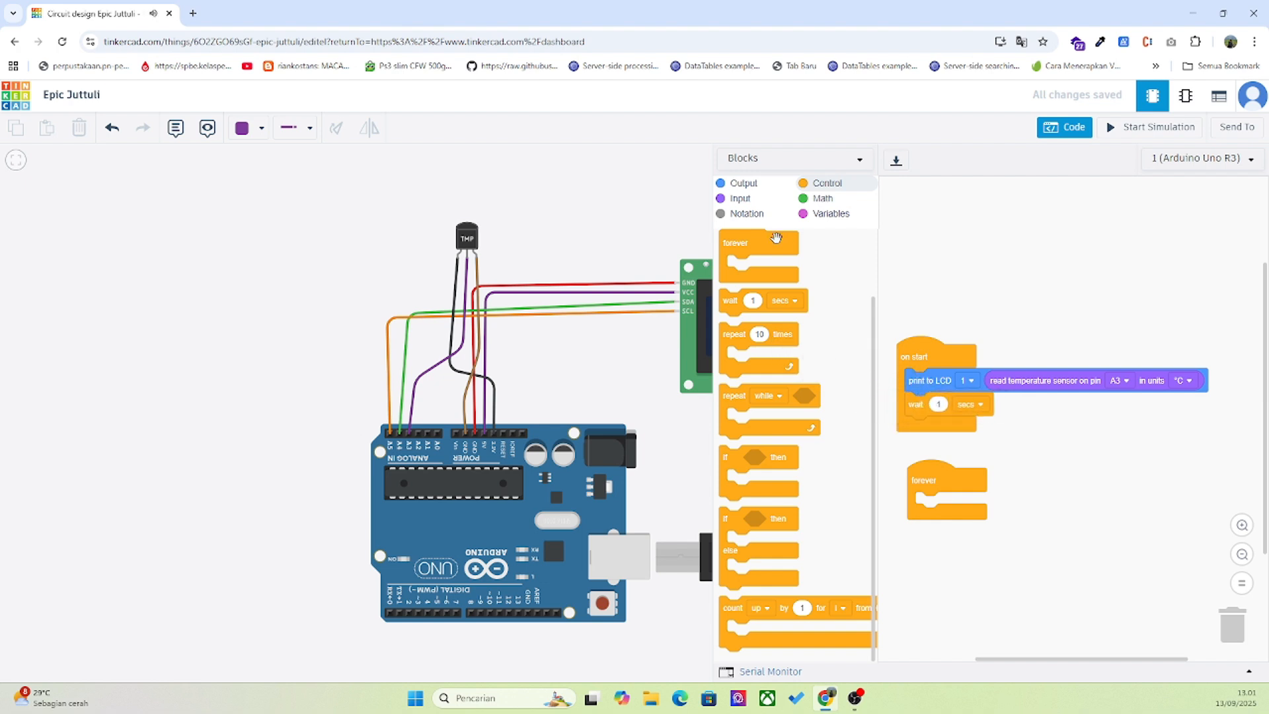
Place an LCD 1 clear the screen block inside forever, followed by a print to LCD 1 block
scroll(746, 459, up, 2)
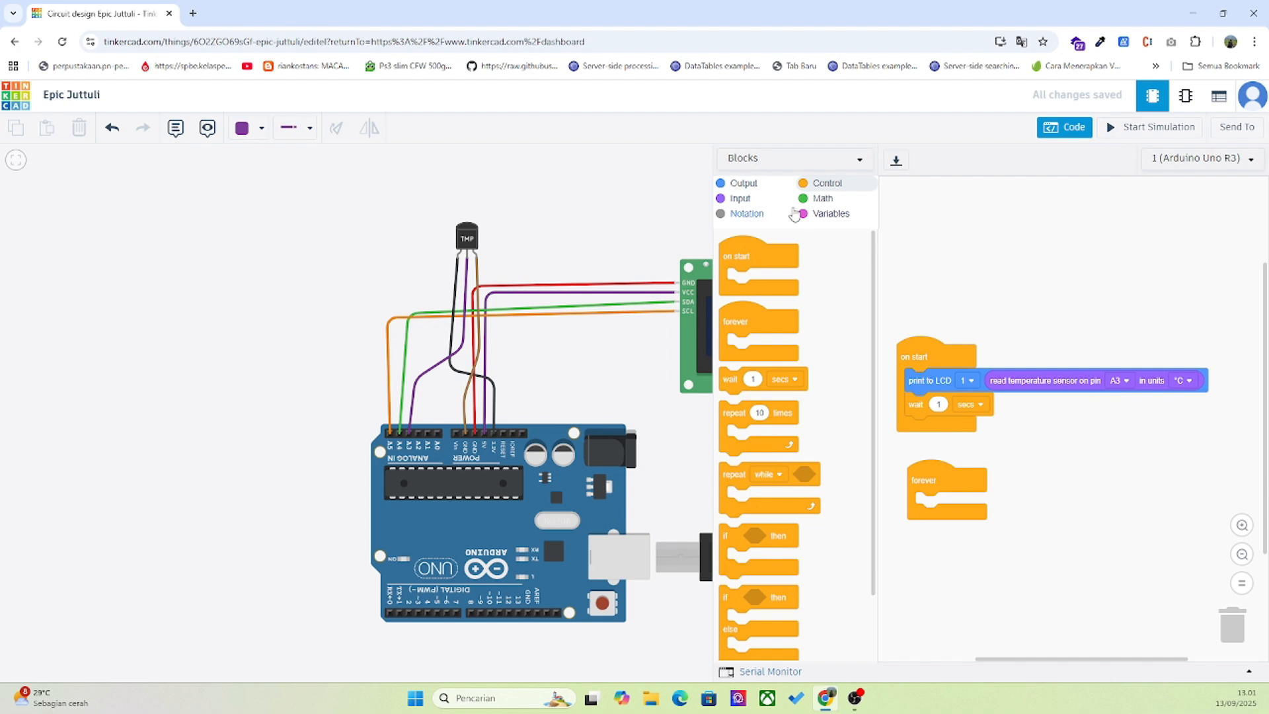
click(744, 183)
scroll(736, 539, down, 2)
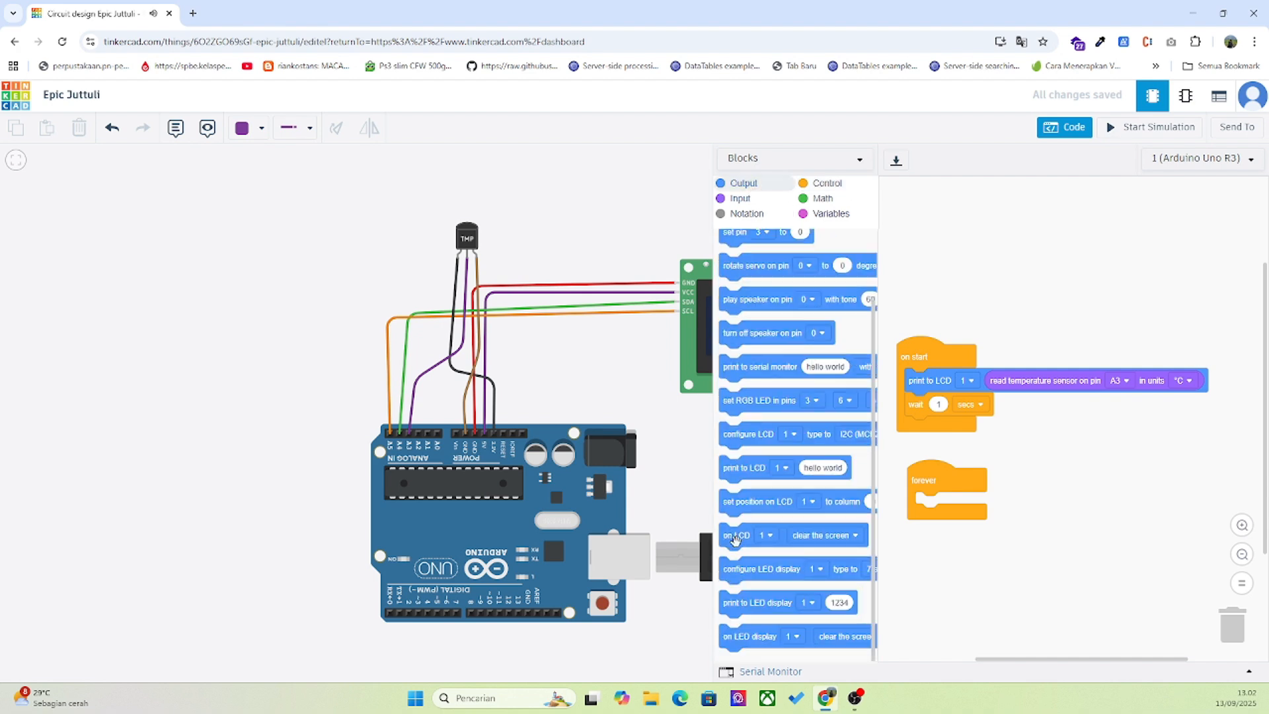
drag(735, 539, 927, 515)
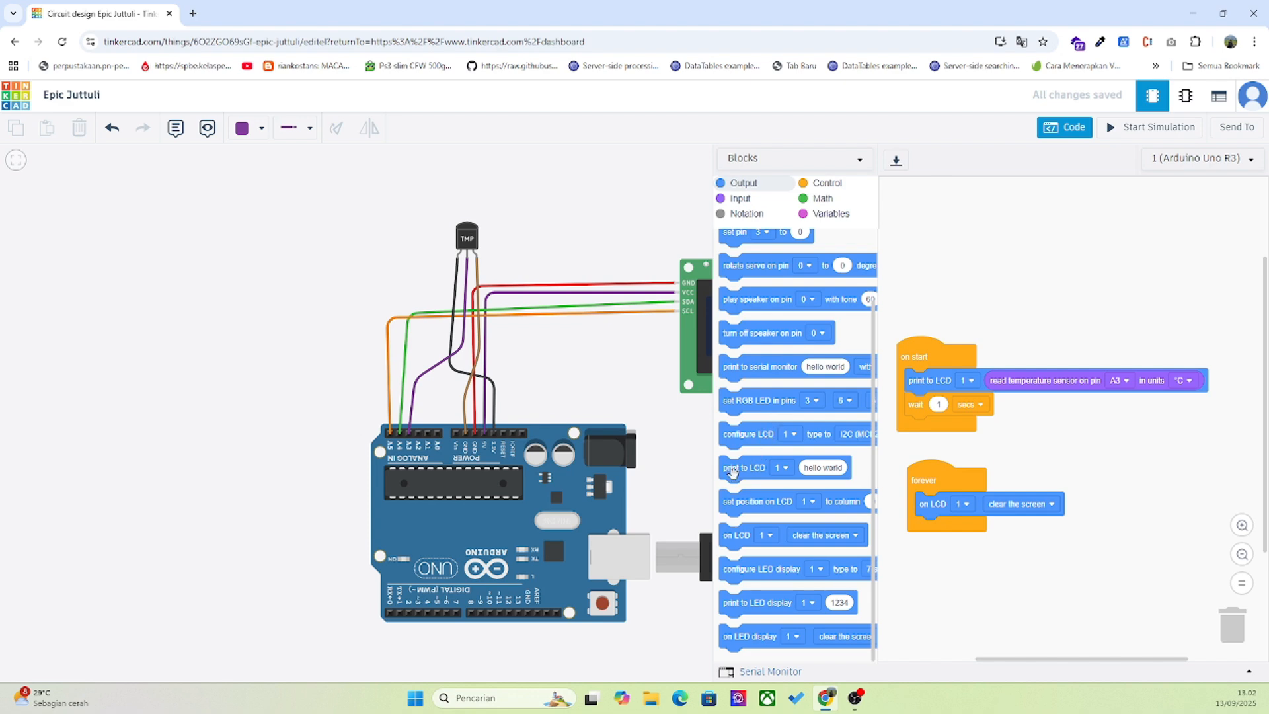
drag(733, 473, 936, 536)
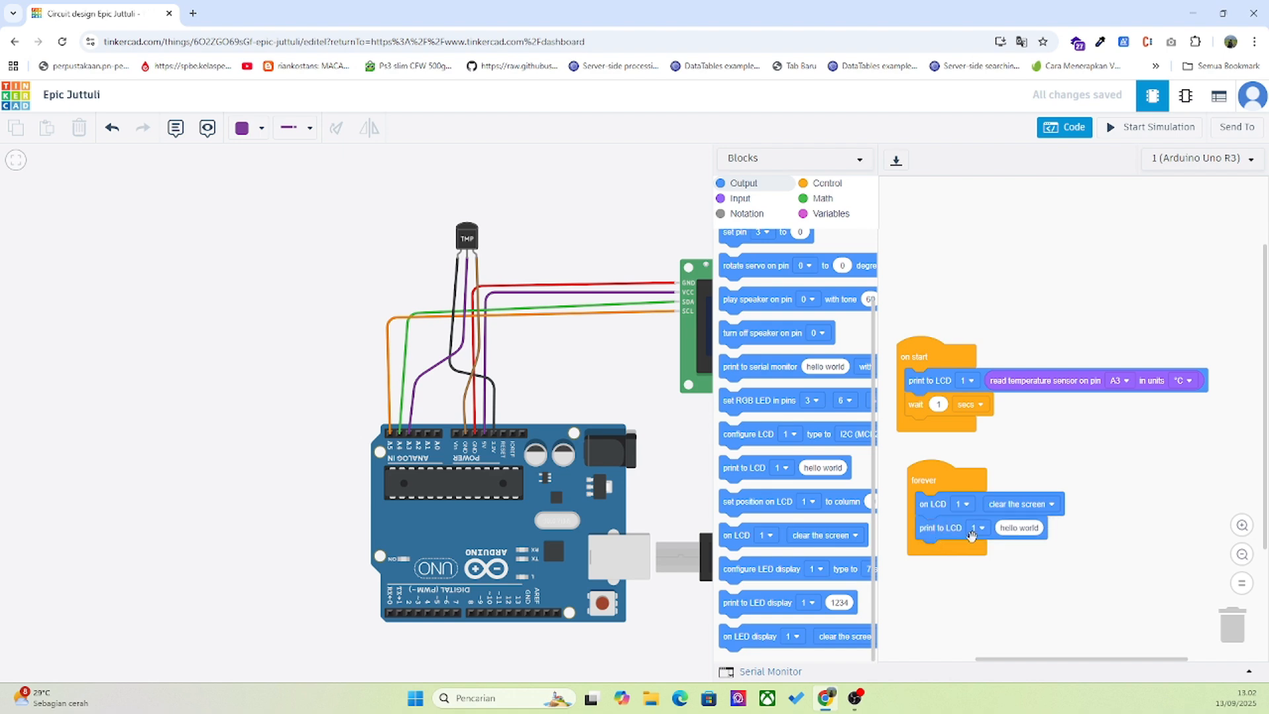
Replace the text in the forever block's print to LCD with a read temperature sensor block on pin A3
click(753, 201)
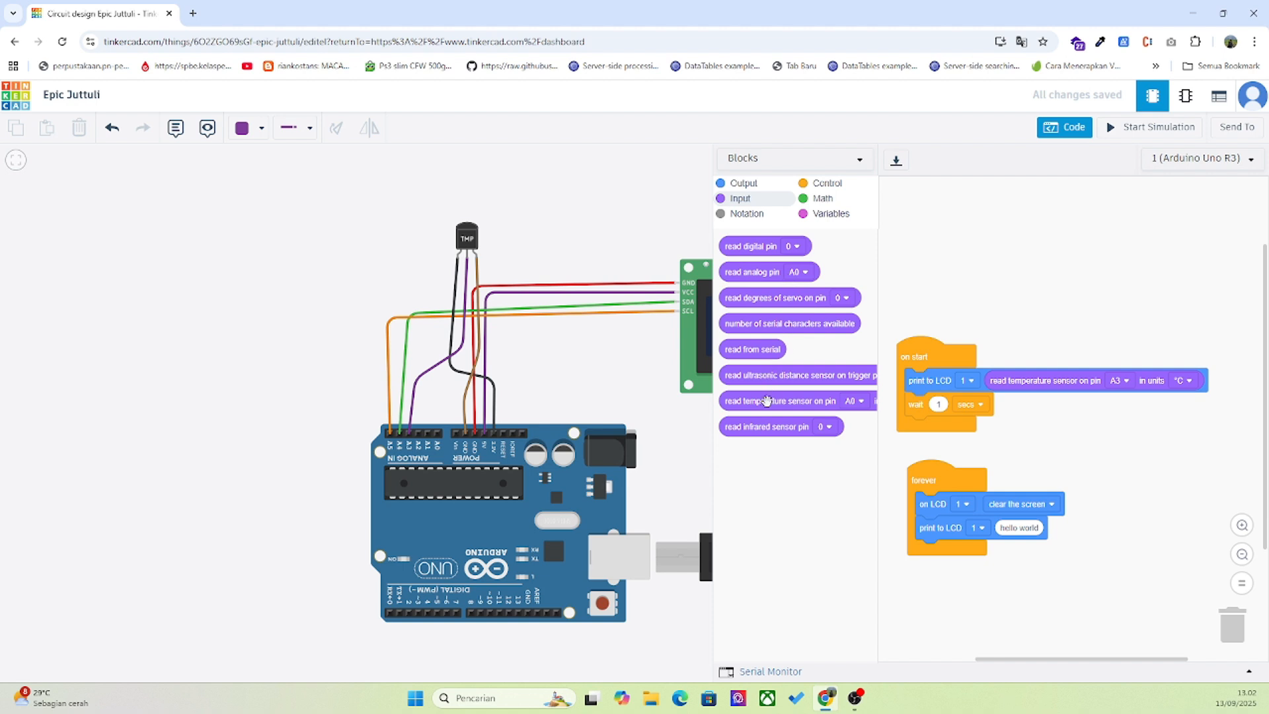
drag(764, 407, 1055, 537)
click(1137, 528)
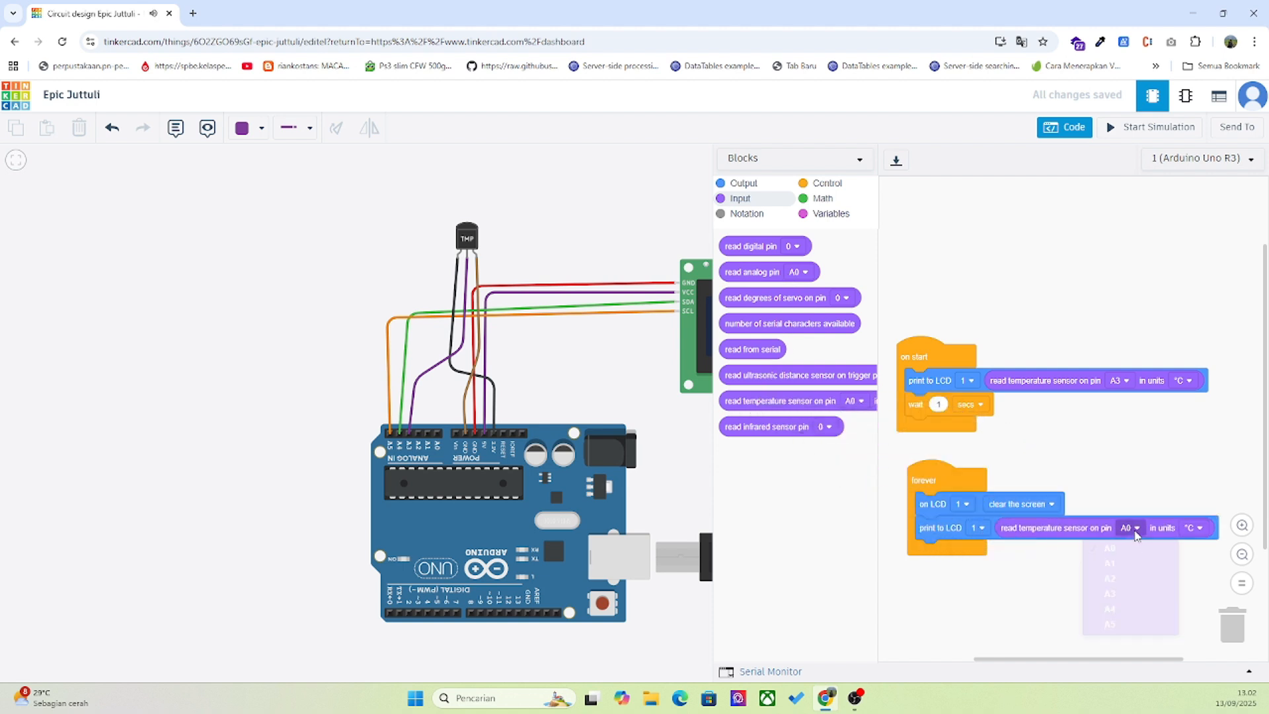
click(1117, 605)
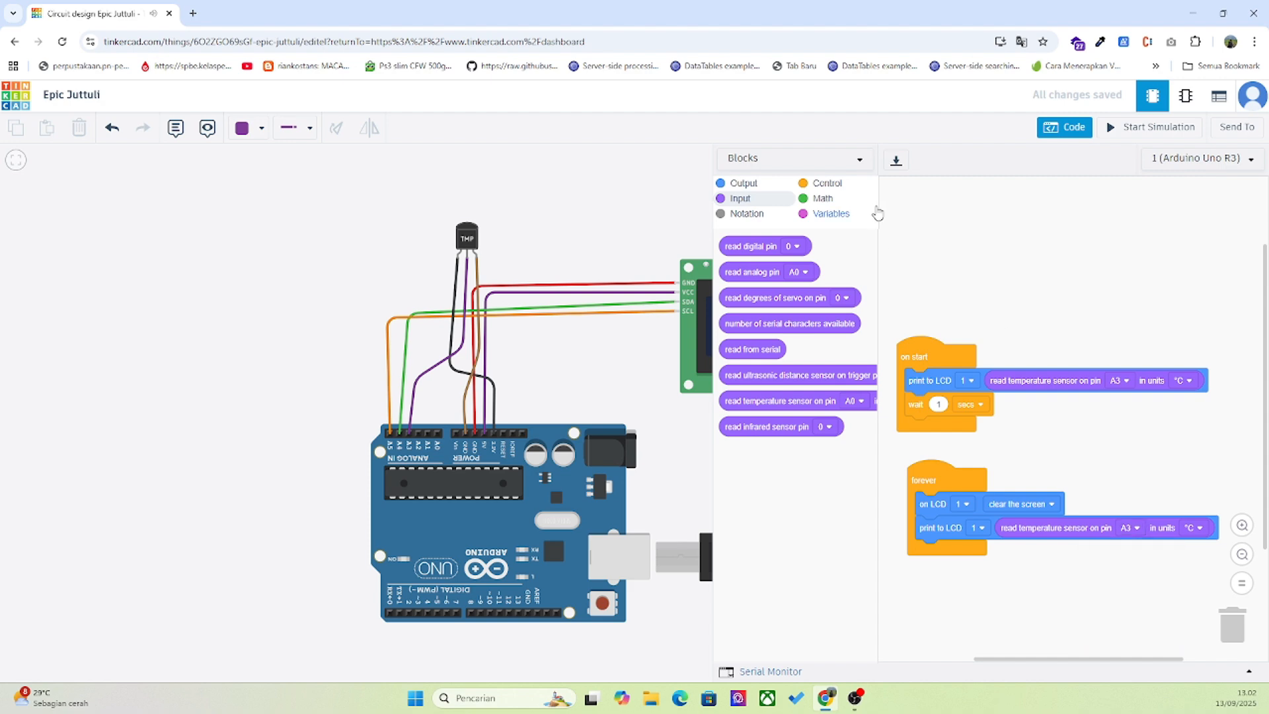
Rerun the simulation and raise the temperature sensor's slider to test whether the LCD reading updates
click(1051, 131)
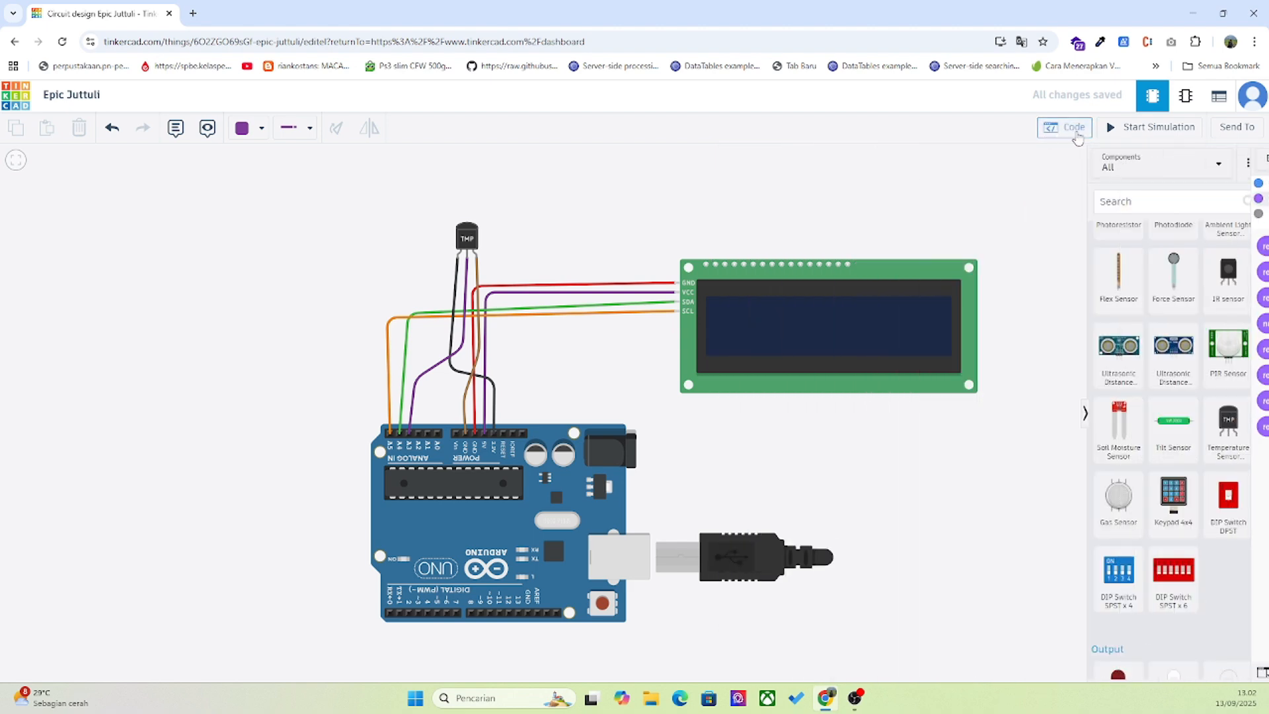
click(1116, 132)
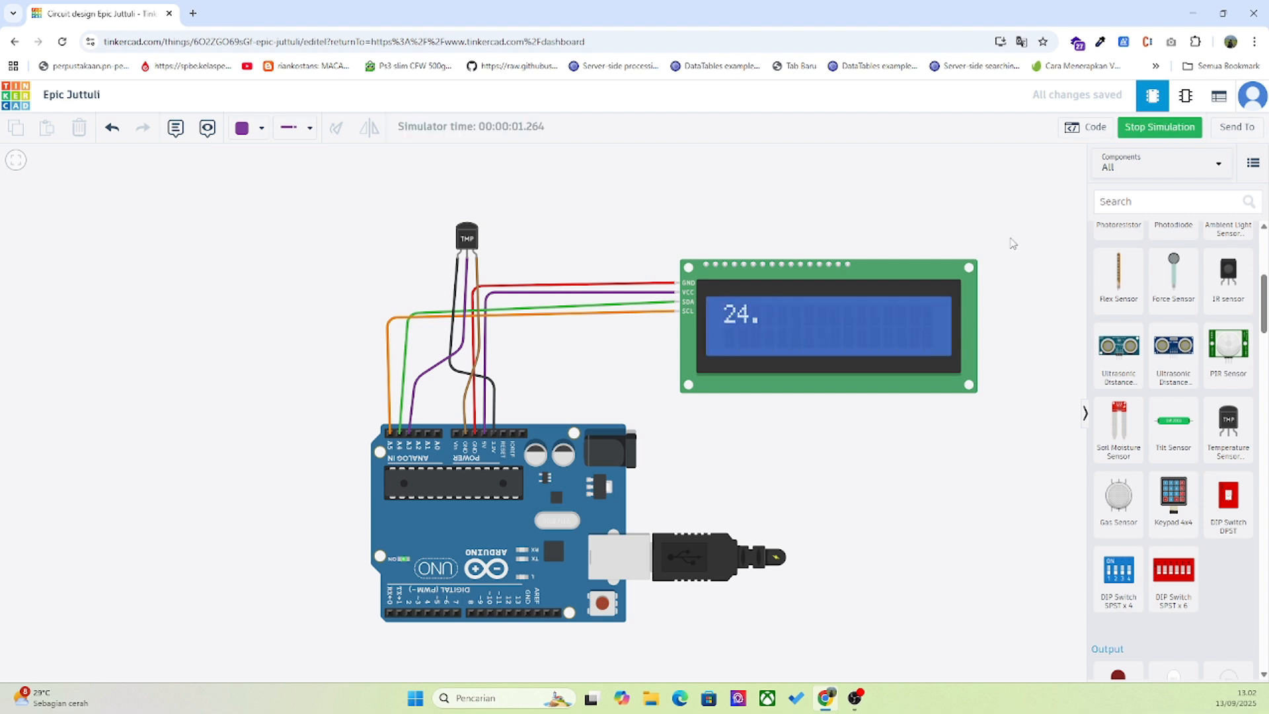
click(469, 240)
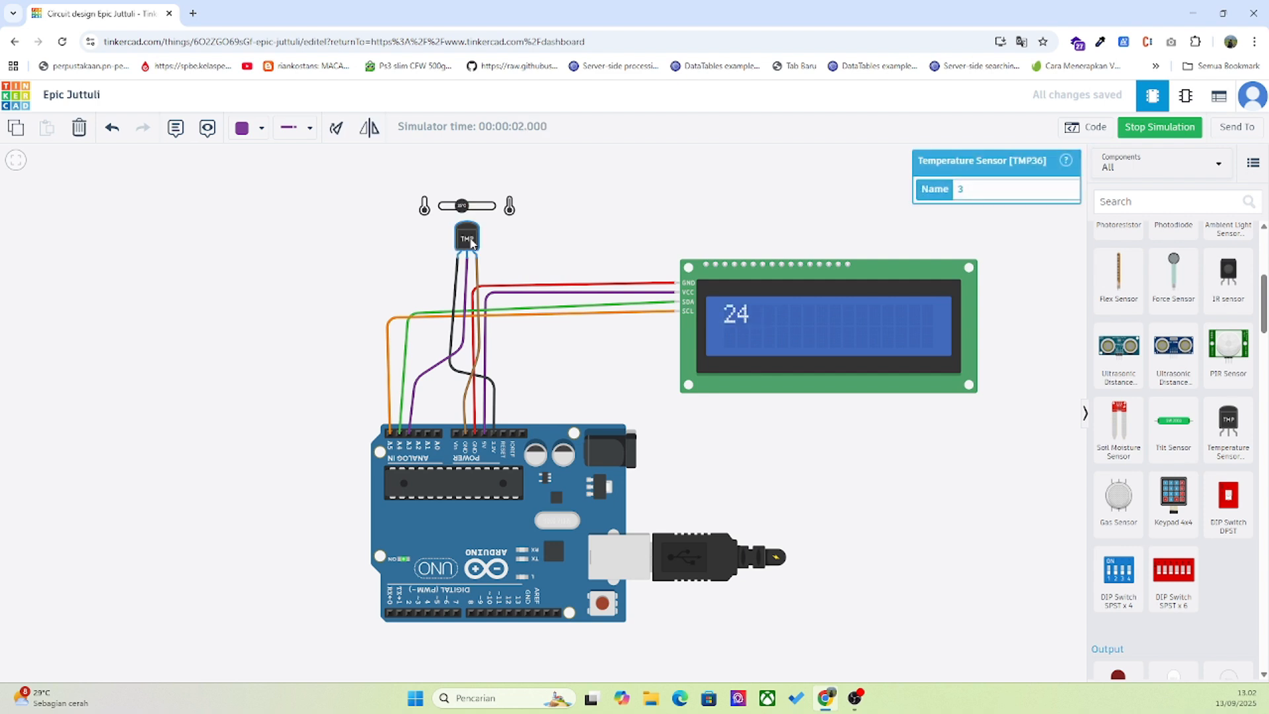
drag(462, 206, 465, 204)
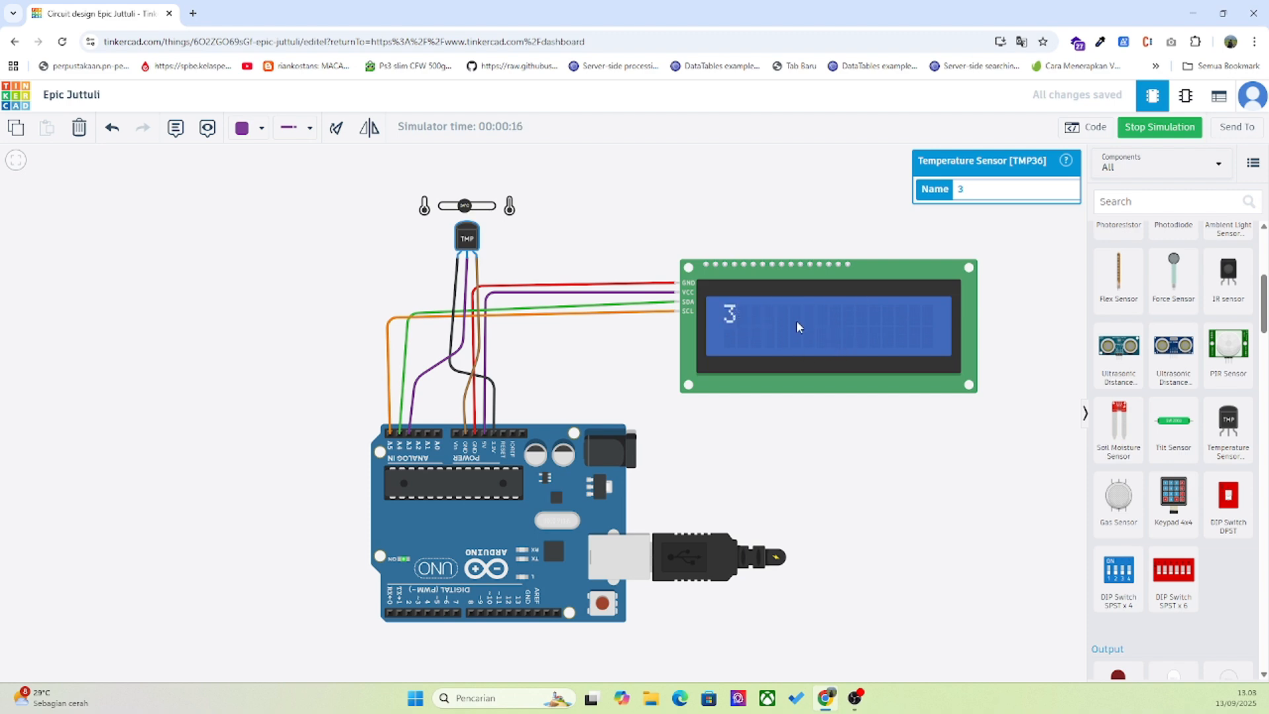
Add a wait 1 secs block at the end of the forever block
click(1094, 129)
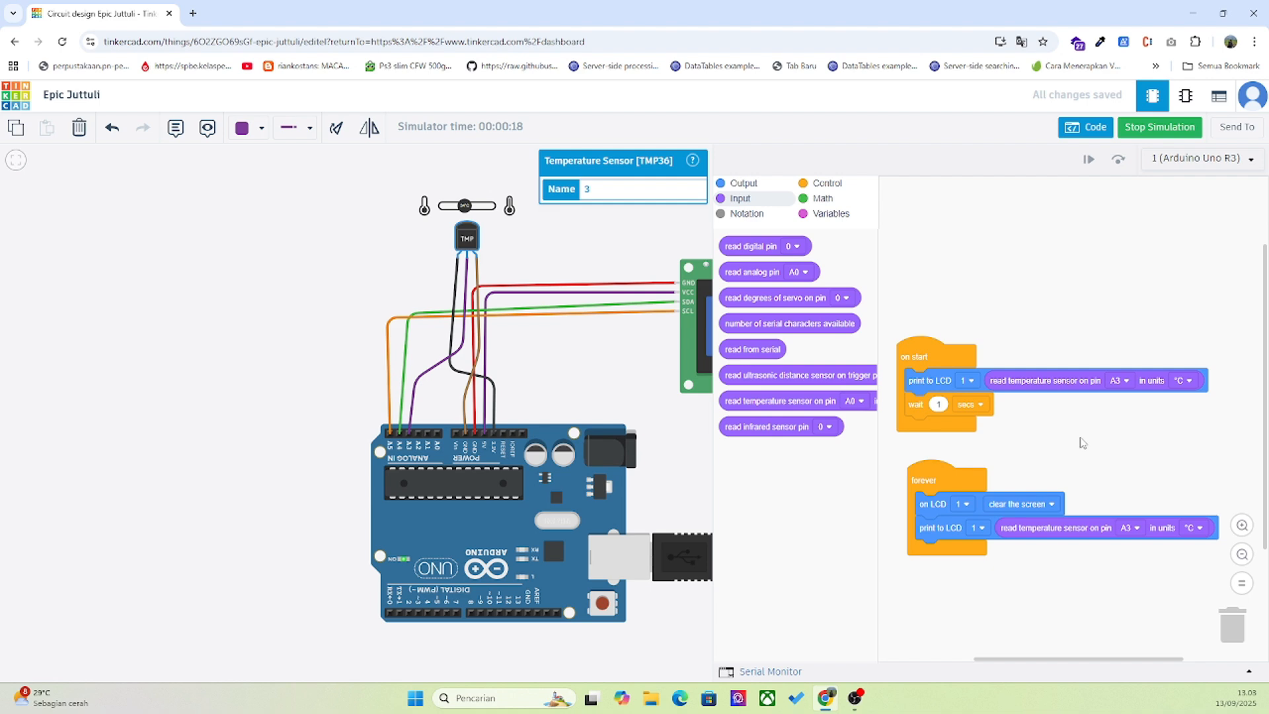
click(827, 184)
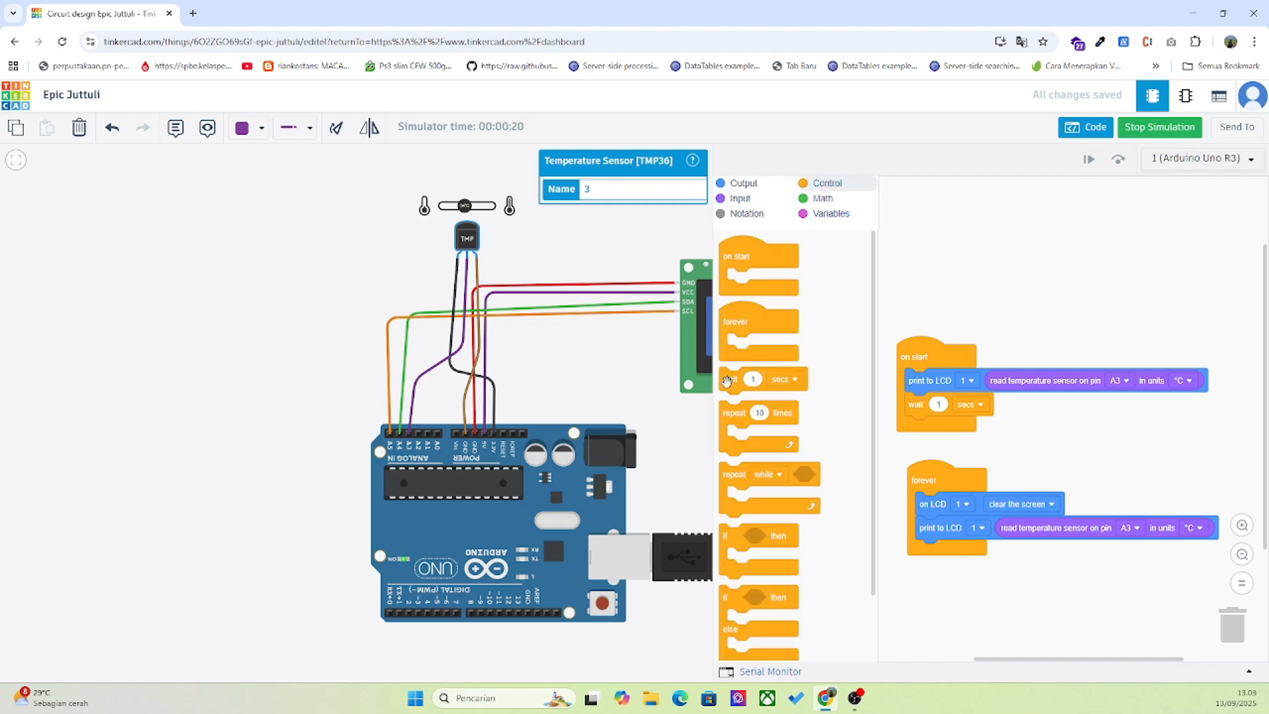
drag(728, 380, 938, 554)
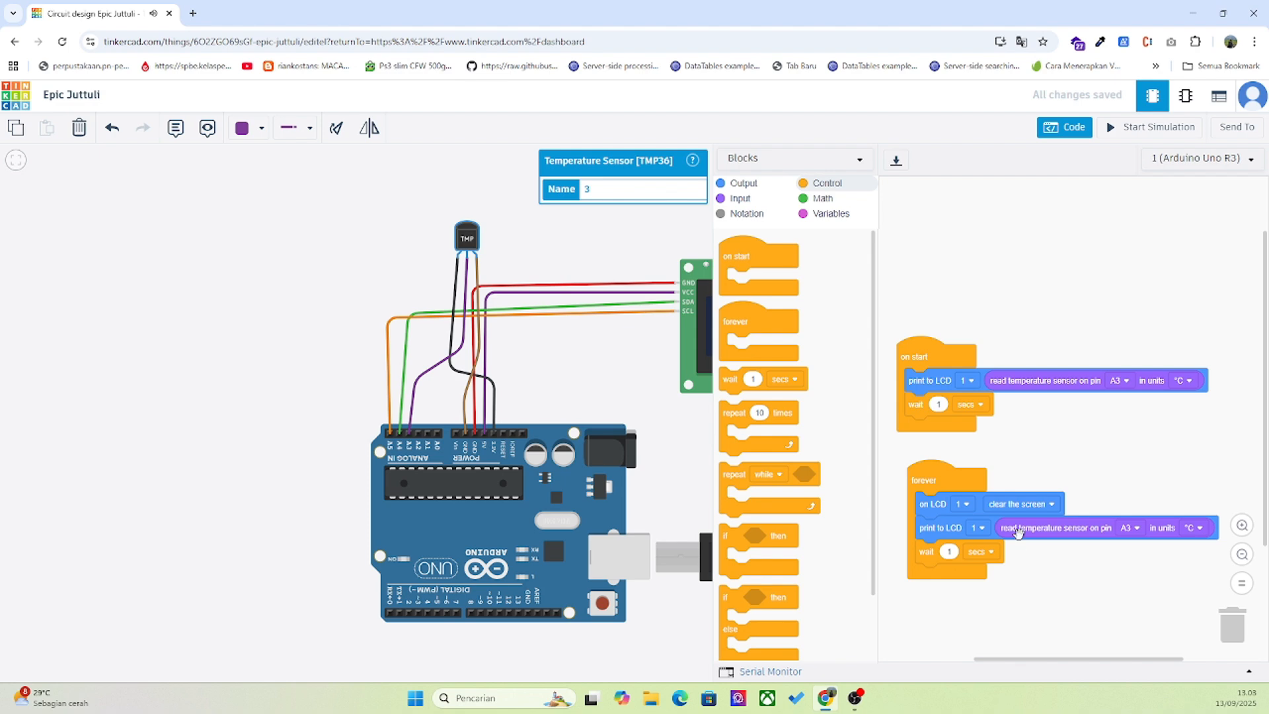
Insert a print to LCD 1 block before the wait inside on start and set its text to "Celcius"
click(744, 187)
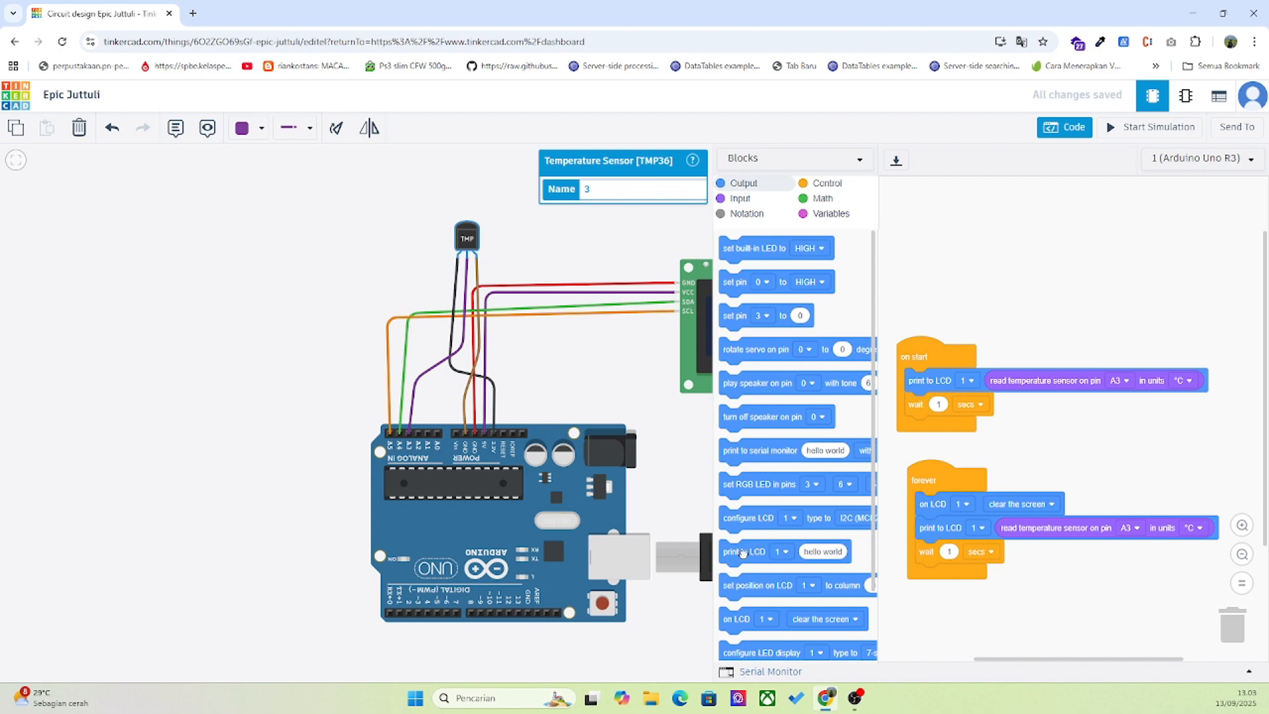
drag(743, 554, 934, 405)
click(1009, 404)
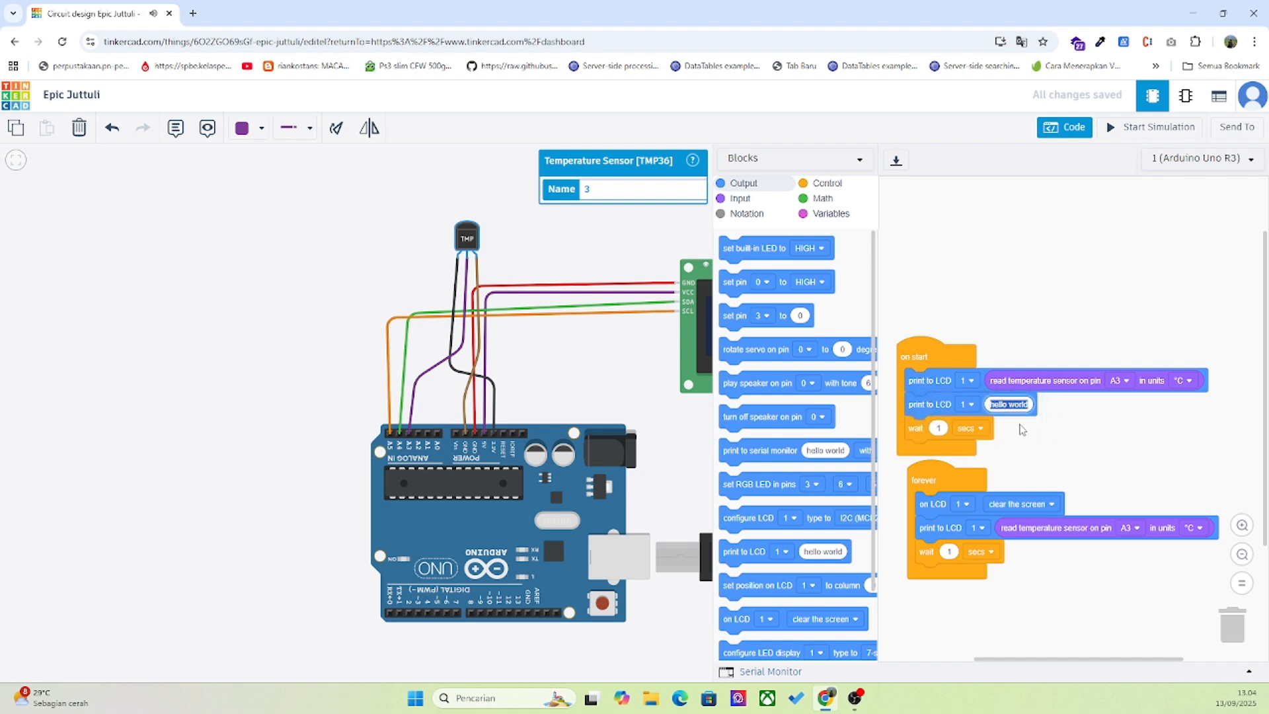
key(BackSpace)
text(C)
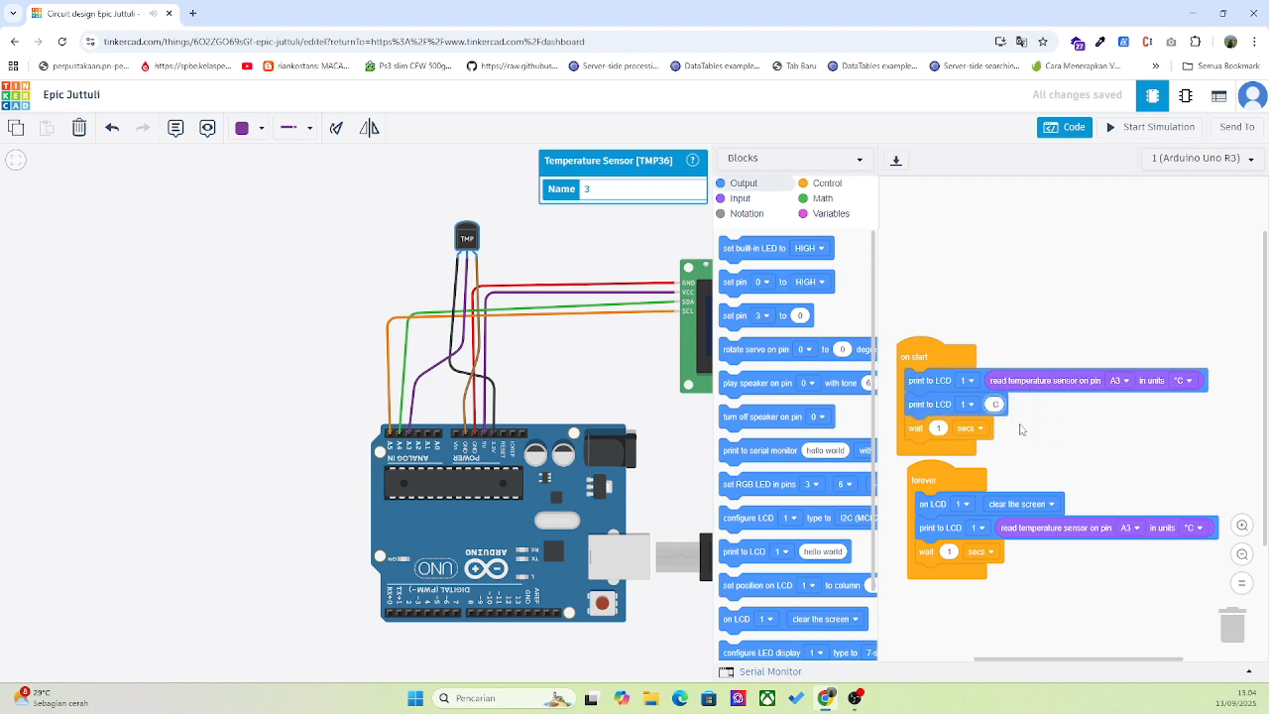
text(elcius)
Insert a print to LCD 1 block before the wait inside forever and set its text to " Celcius" with a leading space
click(732, 551)
drag(731, 551, 931, 554)
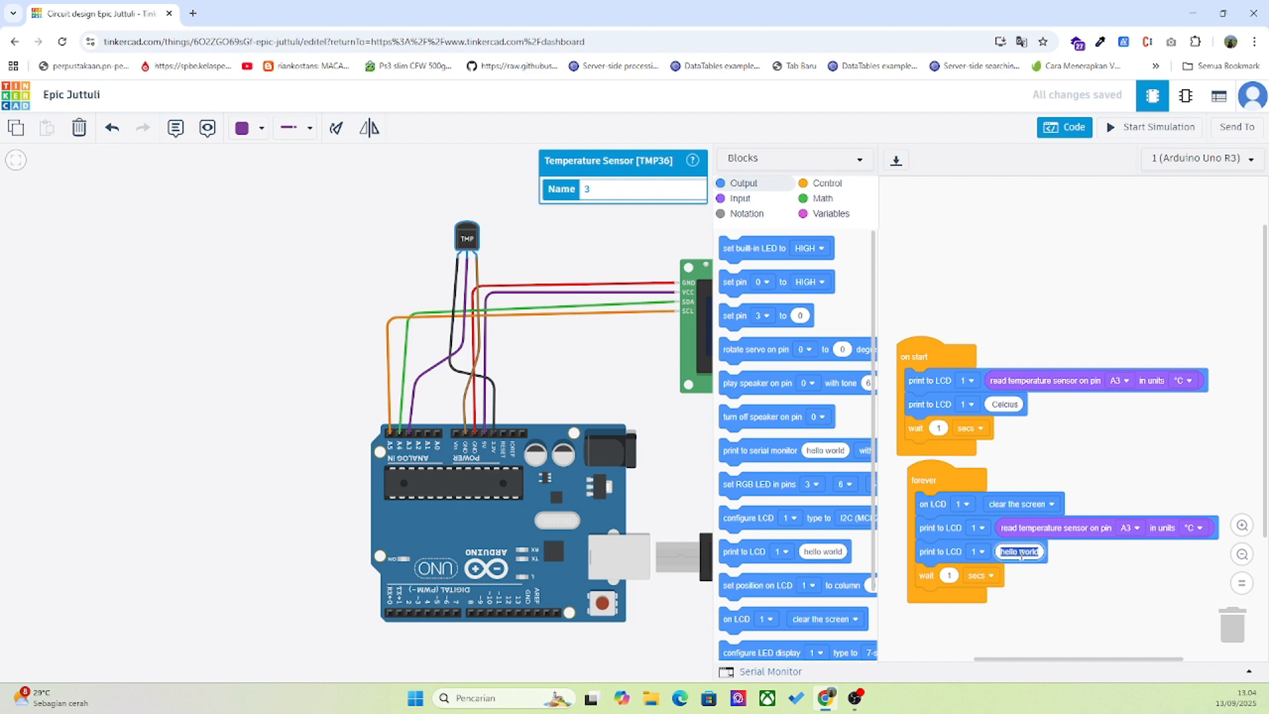
text(Celcius)
Re-enter the on start block's LCD unit text as " Celcius" with a leading space
click(1005, 404)
key(BackSpace)
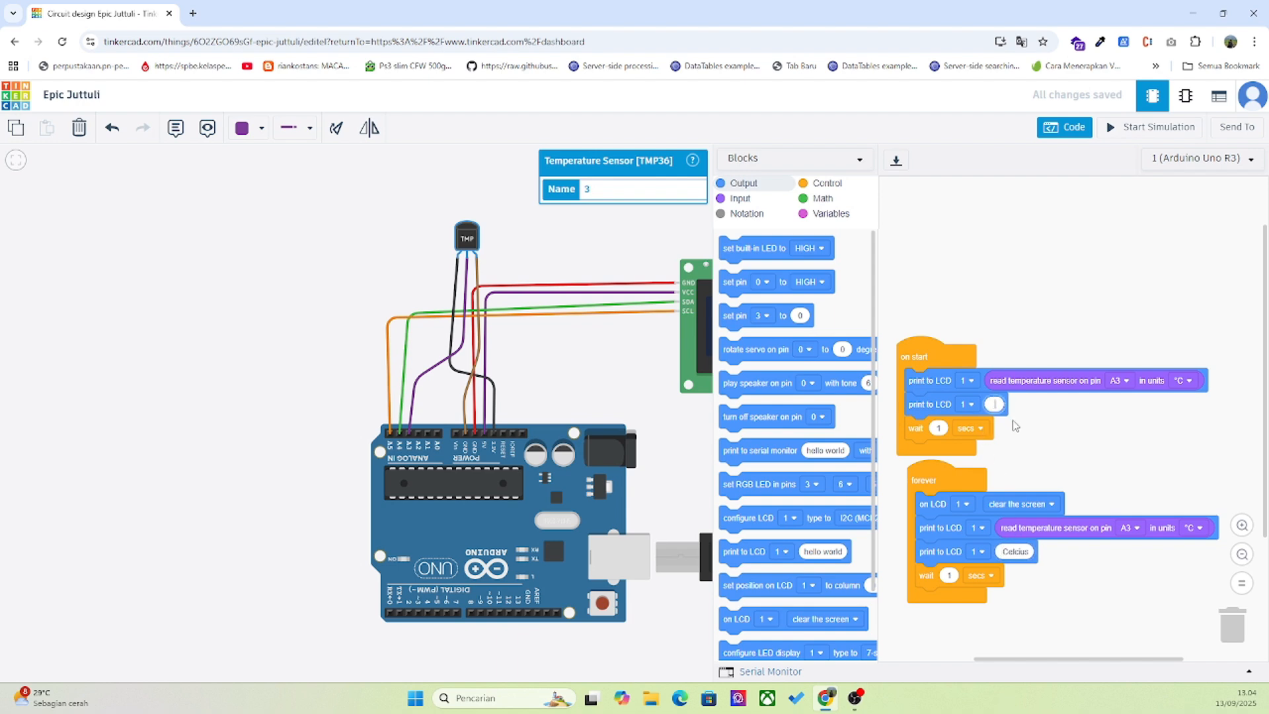
text(Celcius)
click(992, 243)
Simulate the circuit and raise the temperature sensor to about 30 °C and 46 °C to check the LCD output with its unit
click(1061, 129)
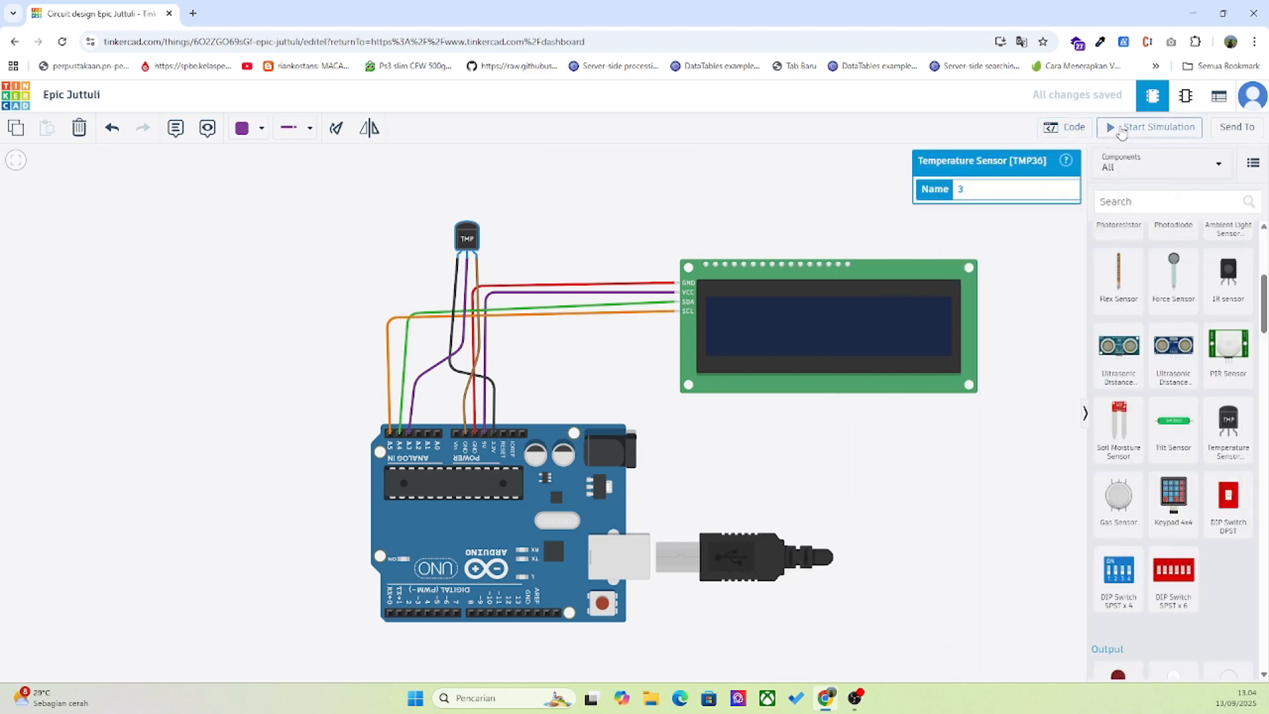
click(1124, 131)
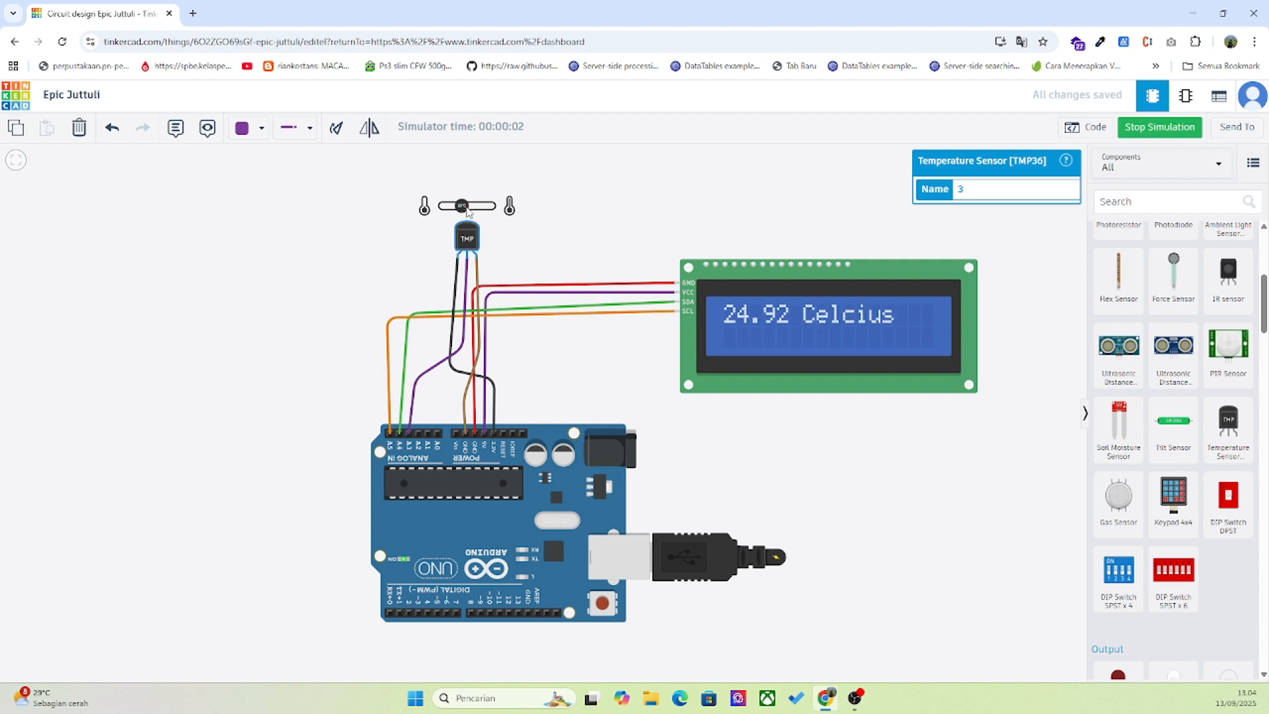
drag(467, 210, 464, 210)
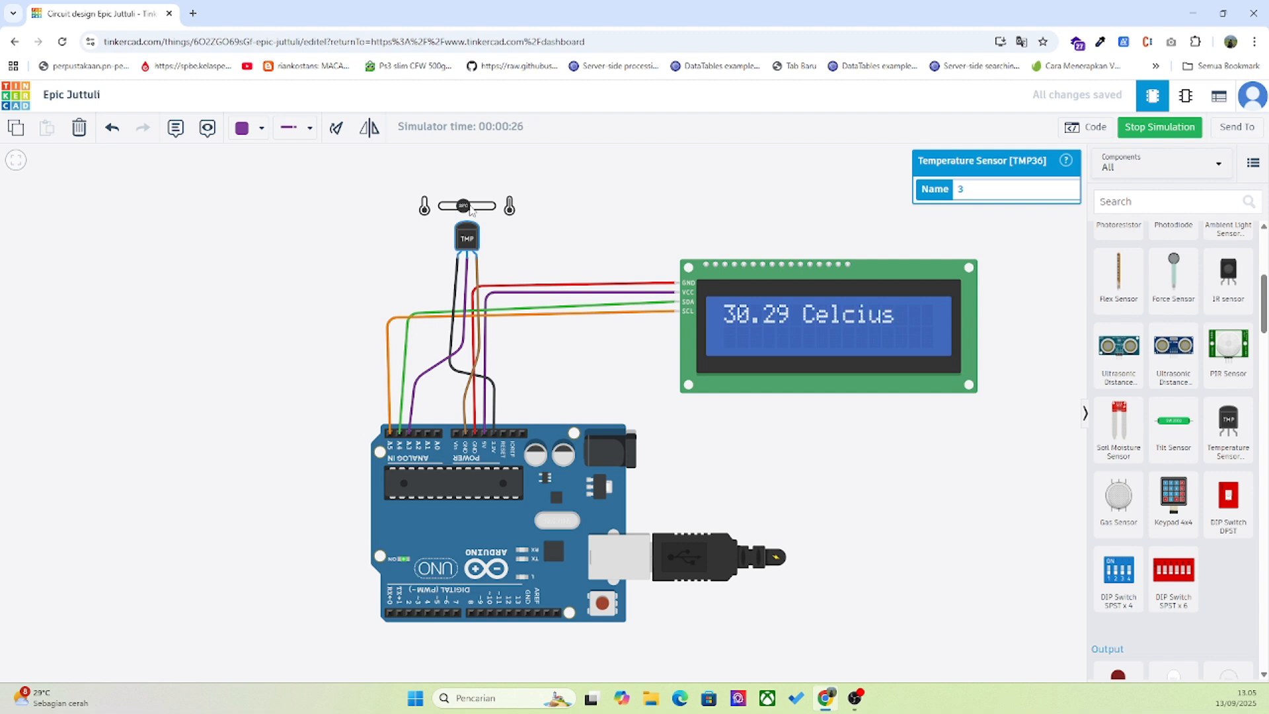
drag(465, 209, 470, 210)
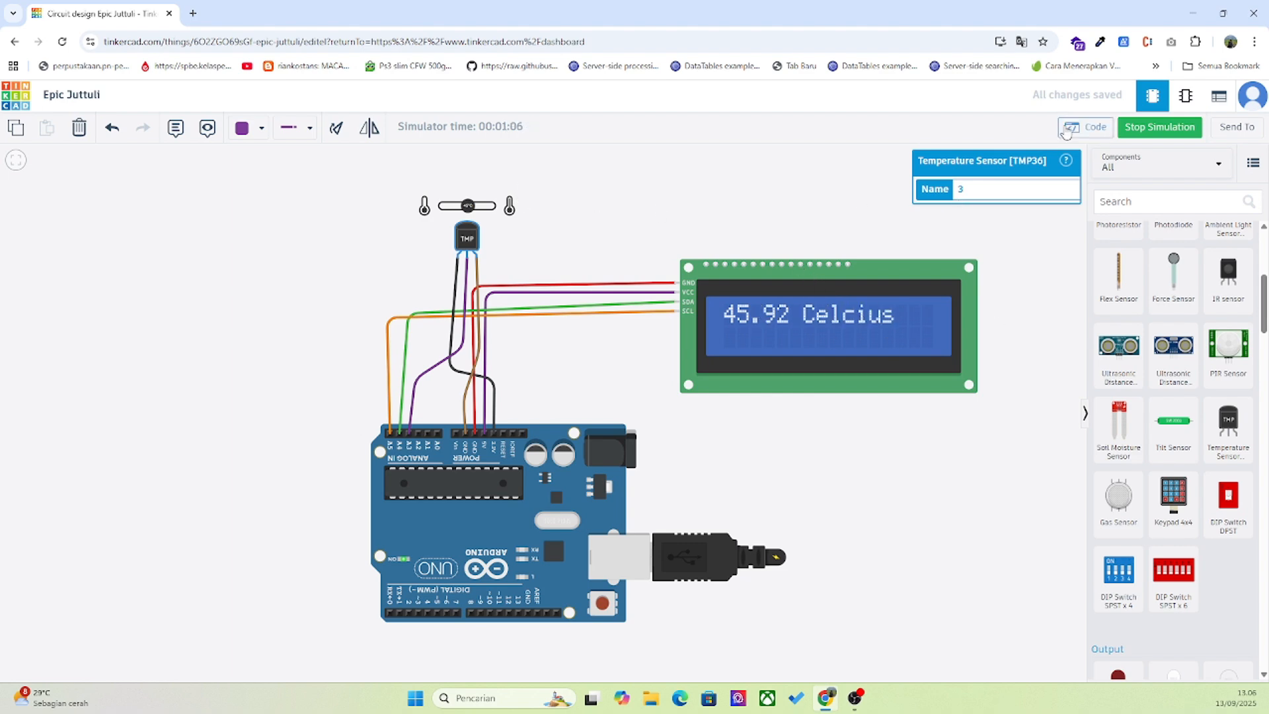
Review the finished on start and forever blocks in the code editor and stop the simulation
click(1067, 130)
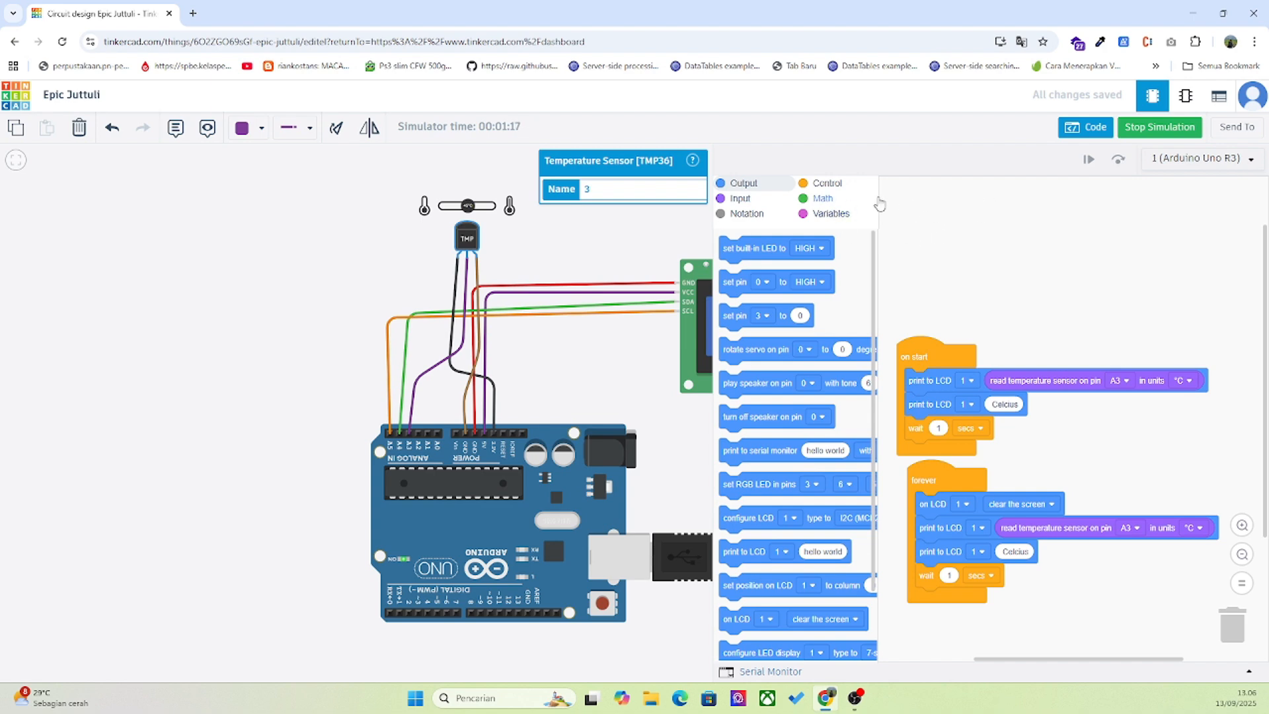
scroll(988, 227, up, 2)
scroll(989, 225, down, 5)
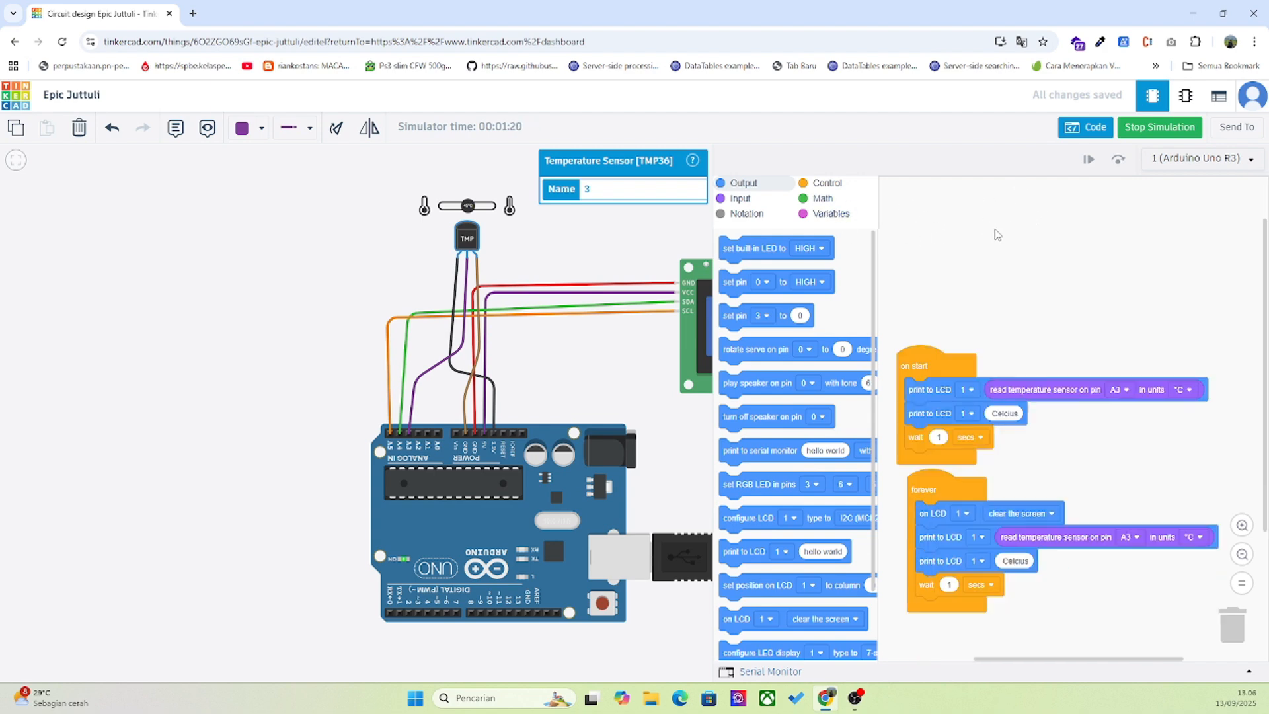
scroll(998, 229, up, 4)
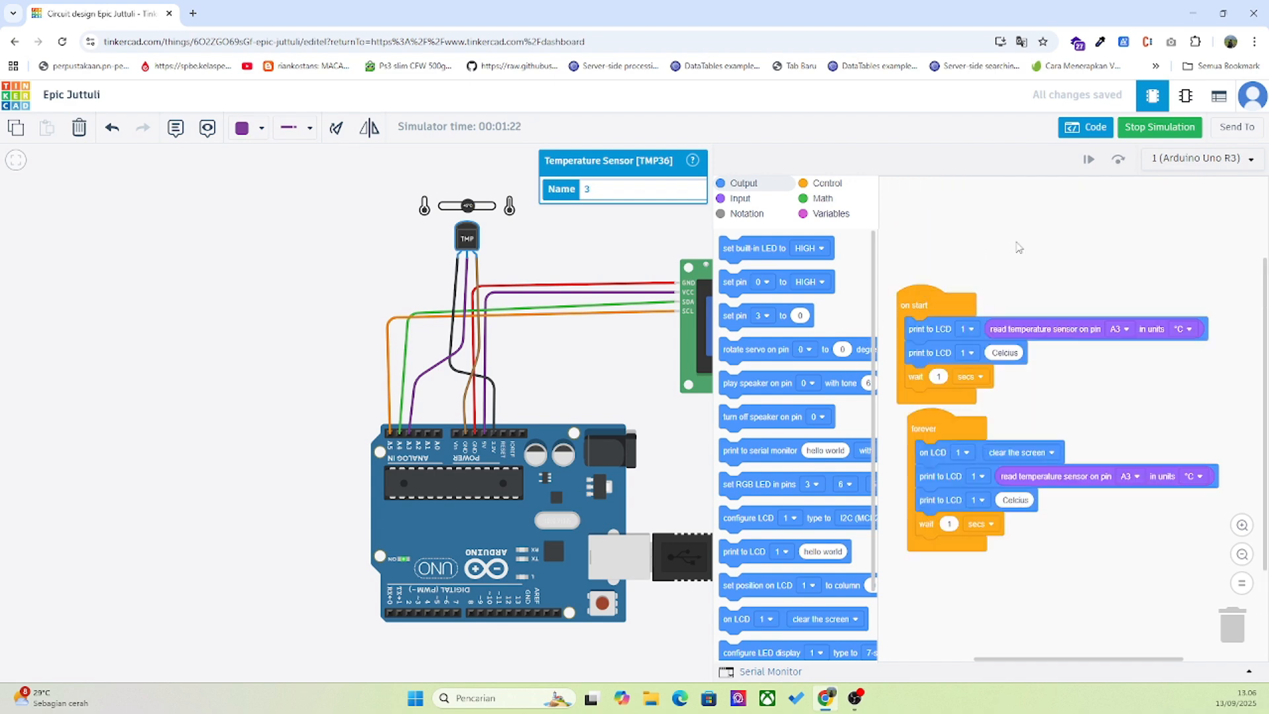
scroll(1032, 241, down, 2)
click(1200, 164)
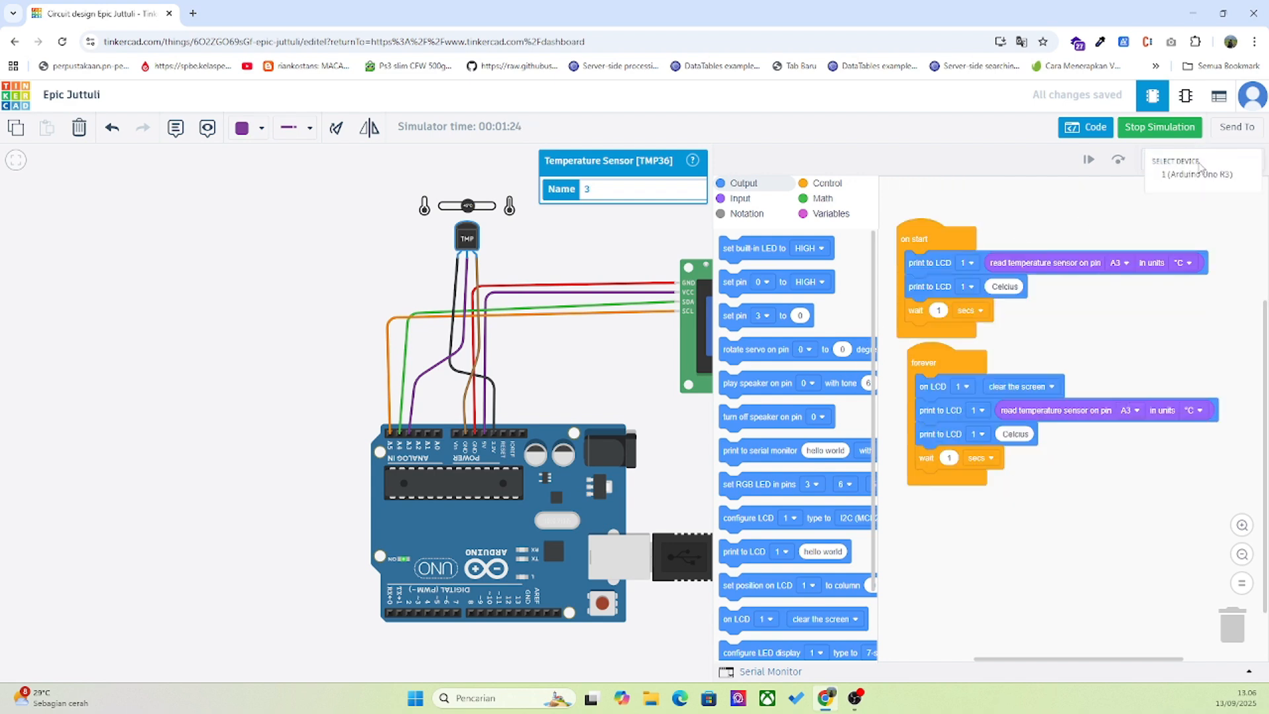
click(1203, 172)
drag(1119, 204, 1113, 208)
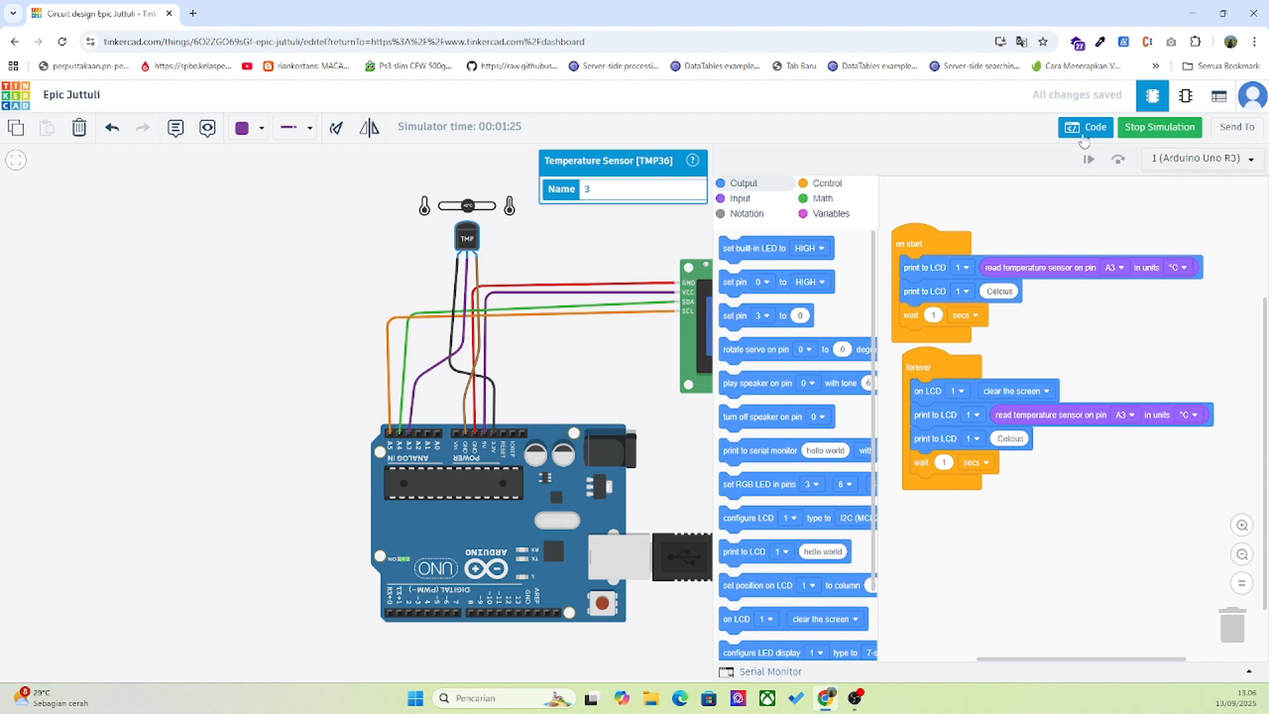
scroll(799, 360, down, 2)
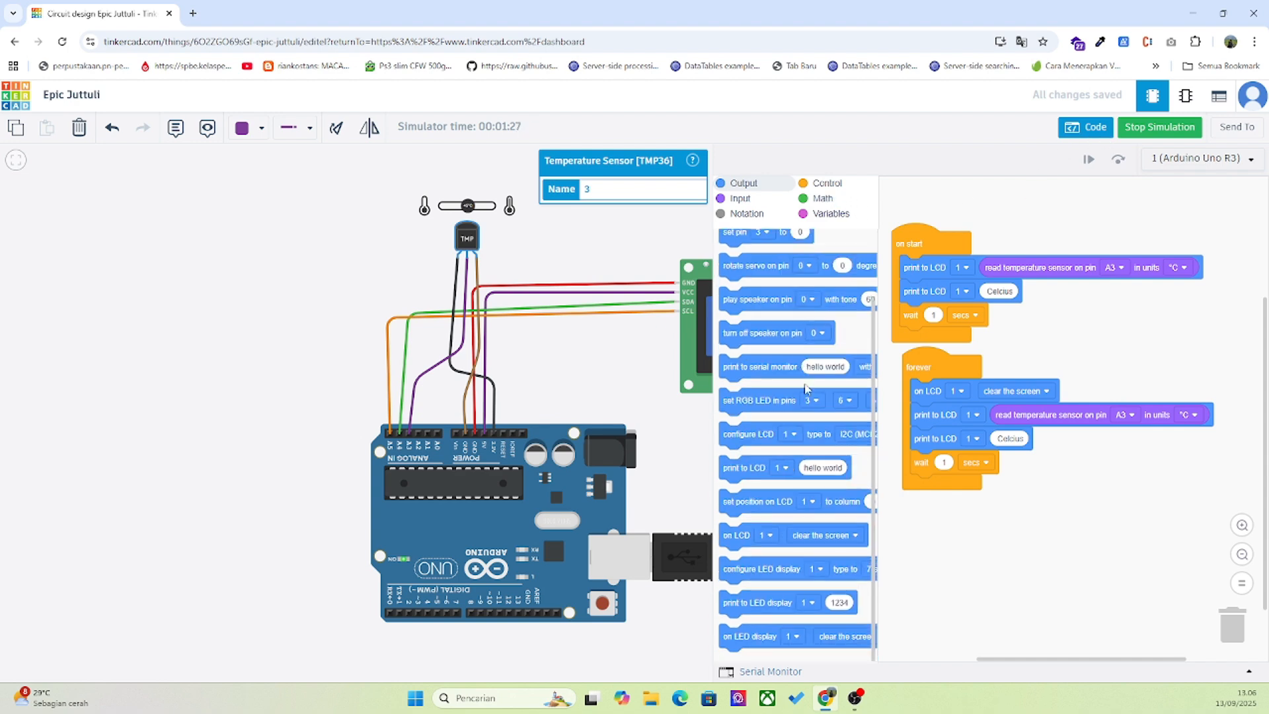
scroll(799, 343, up, 2)
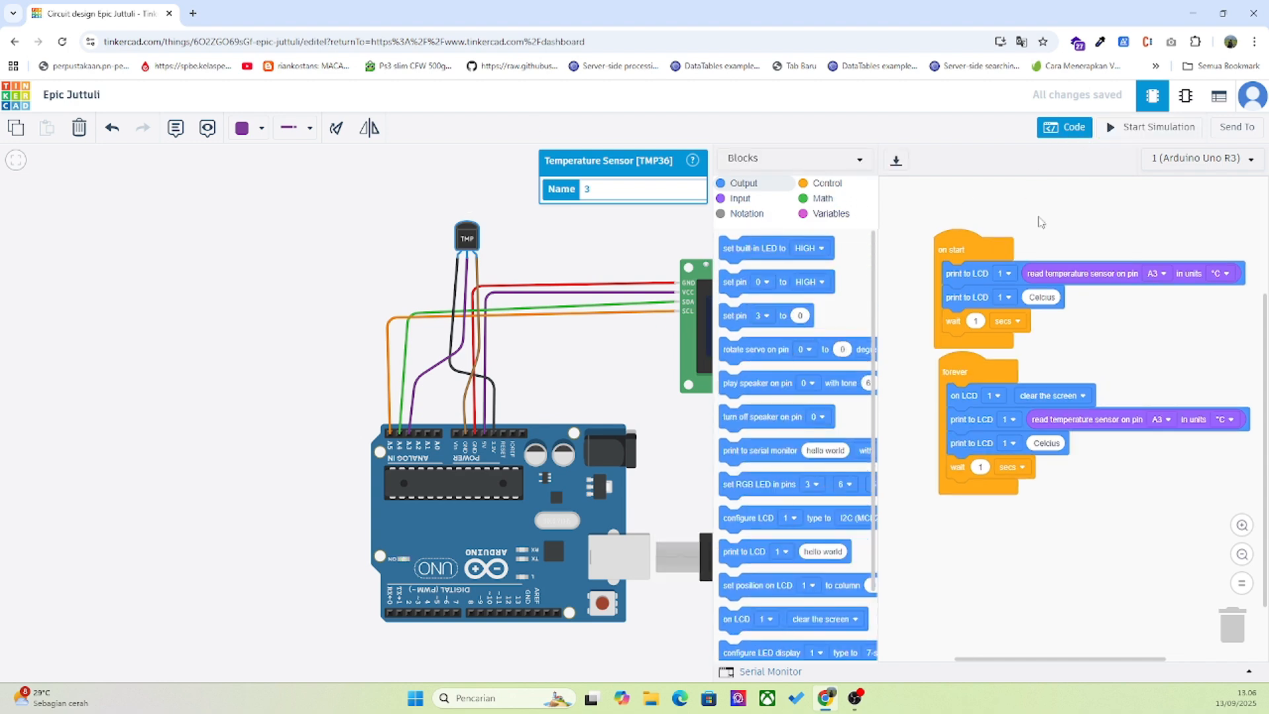
drag(1038, 217, 1030, 216)
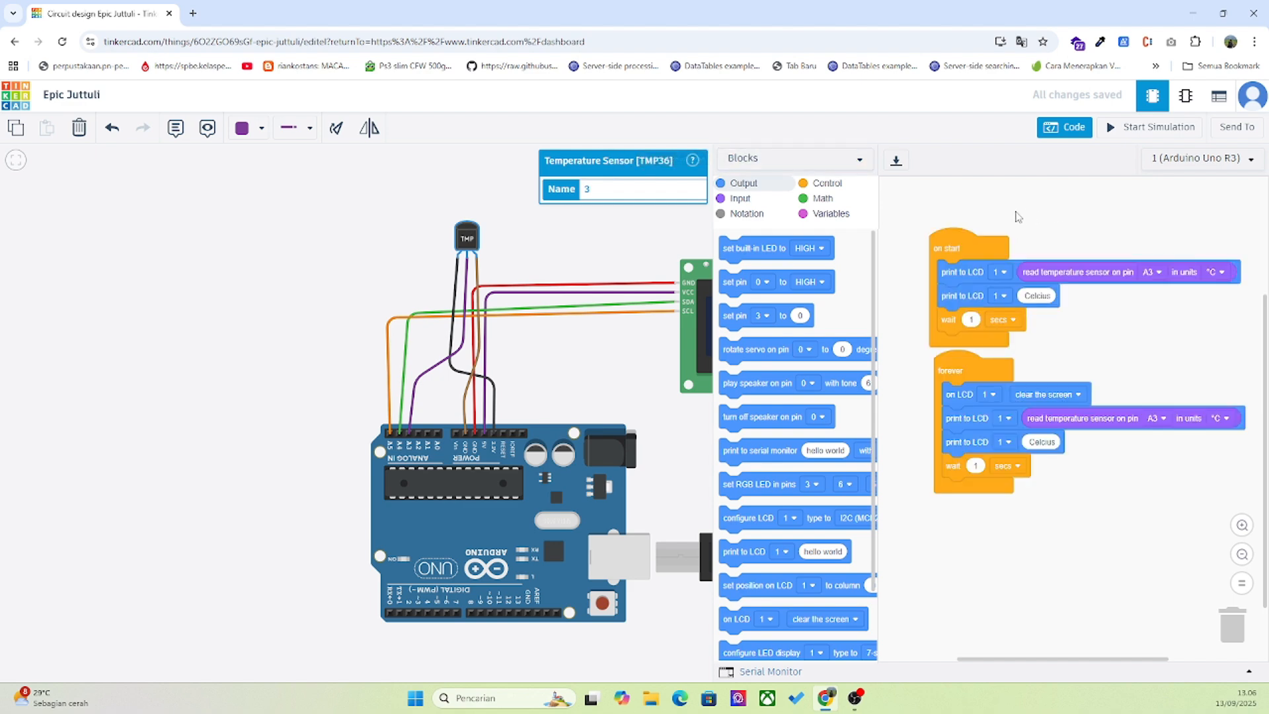
Show the program as Blocks + Text to examine the complete generated C++ code, and close the code editor
click(858, 163)
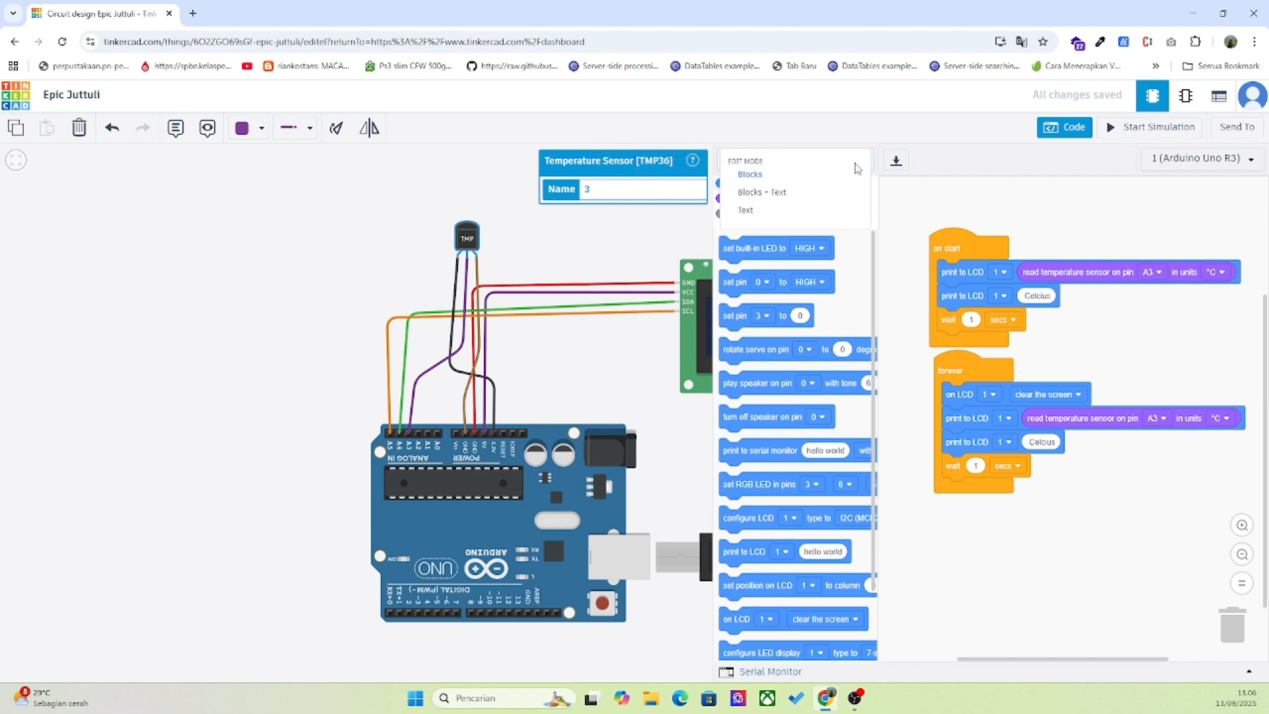
click(790, 196)
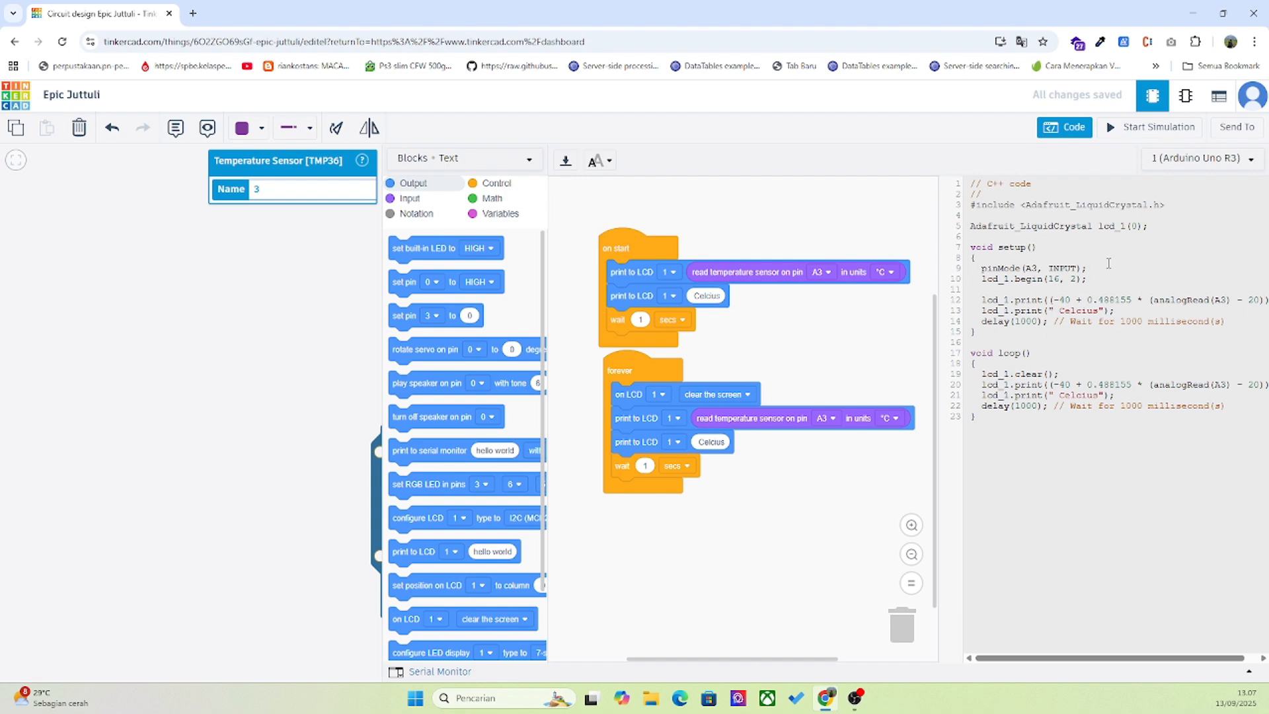
click(1030, 438)
drag(1012, 414, 964, 184)
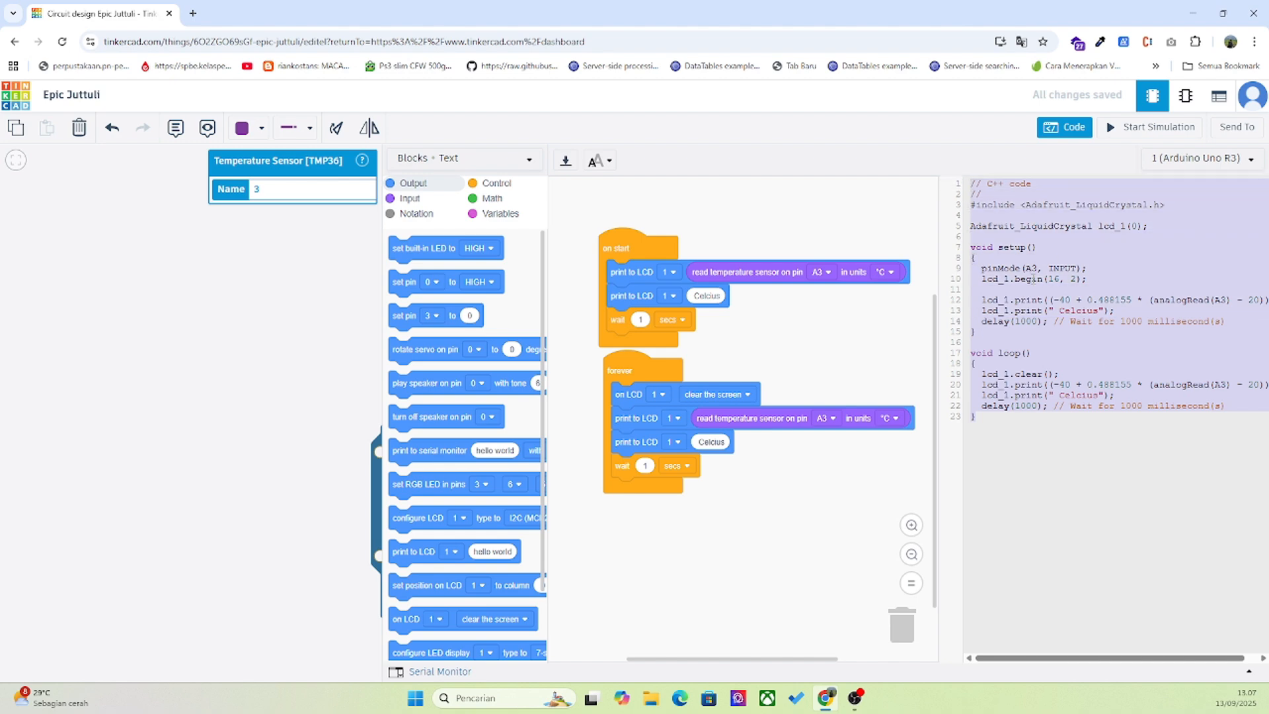
click(1043, 451)
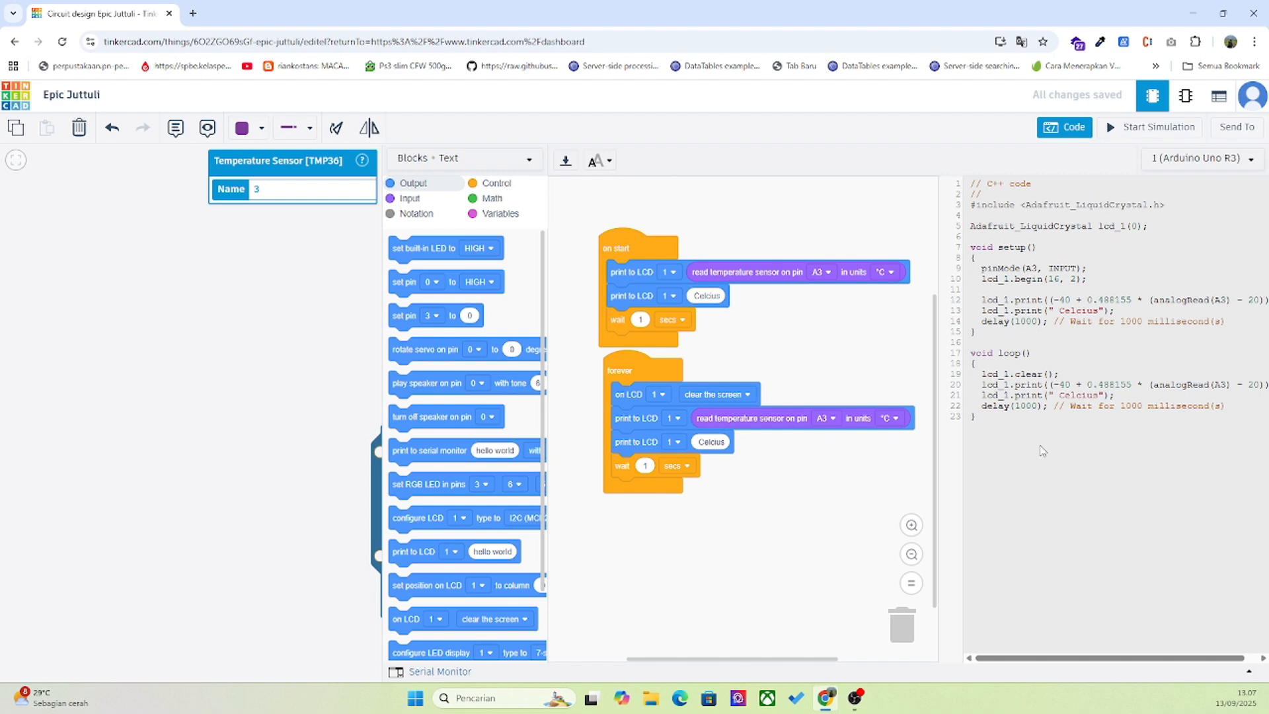
drag(1042, 451, 972, 183)
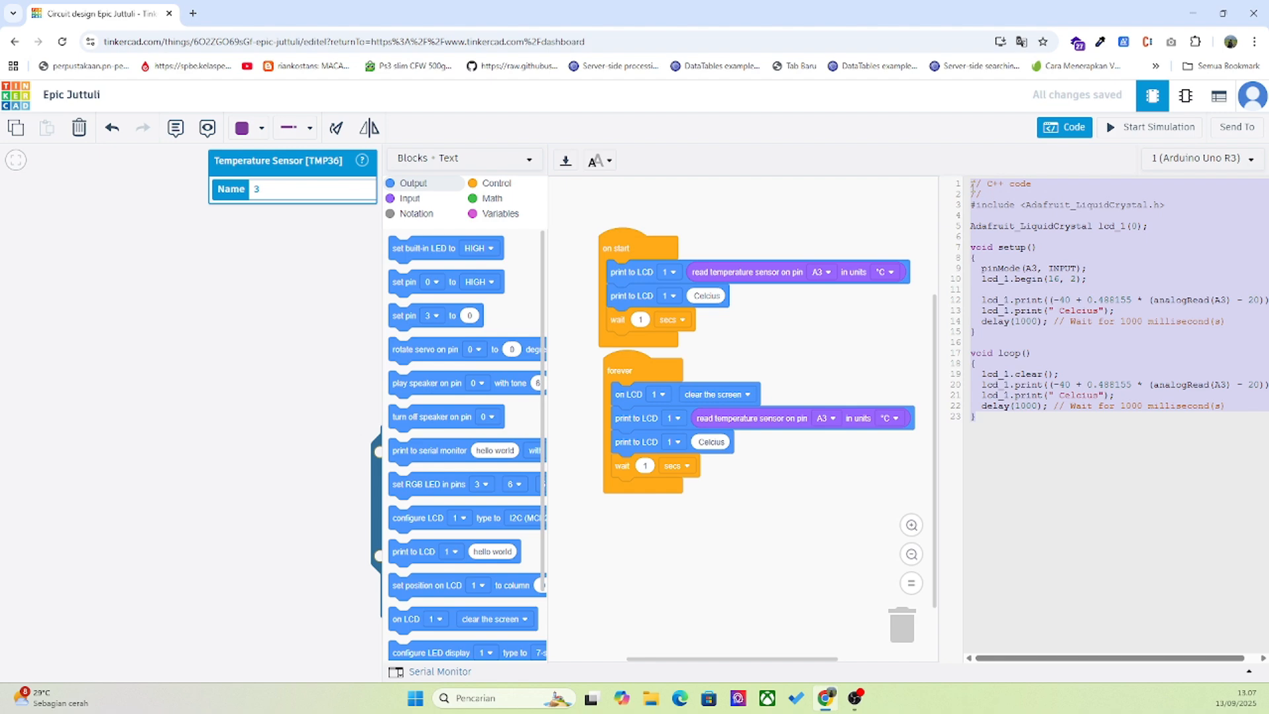
click(1048, 133)
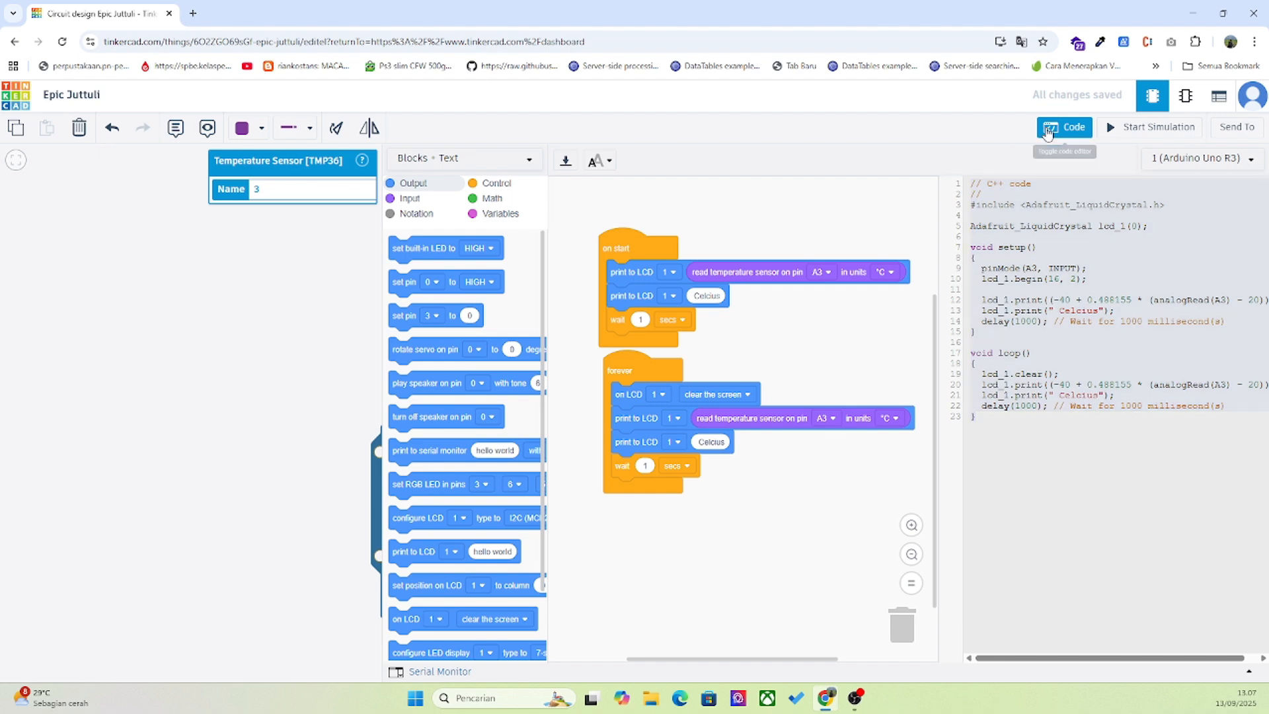
click(868, 215)
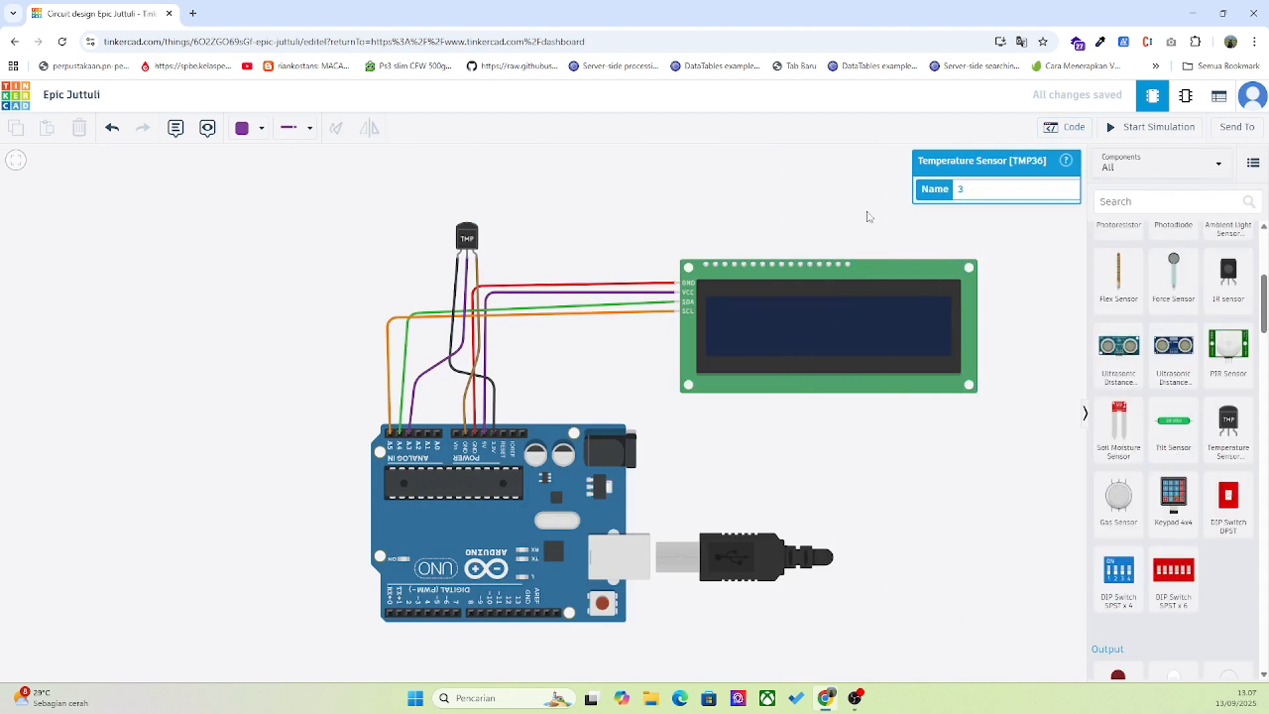